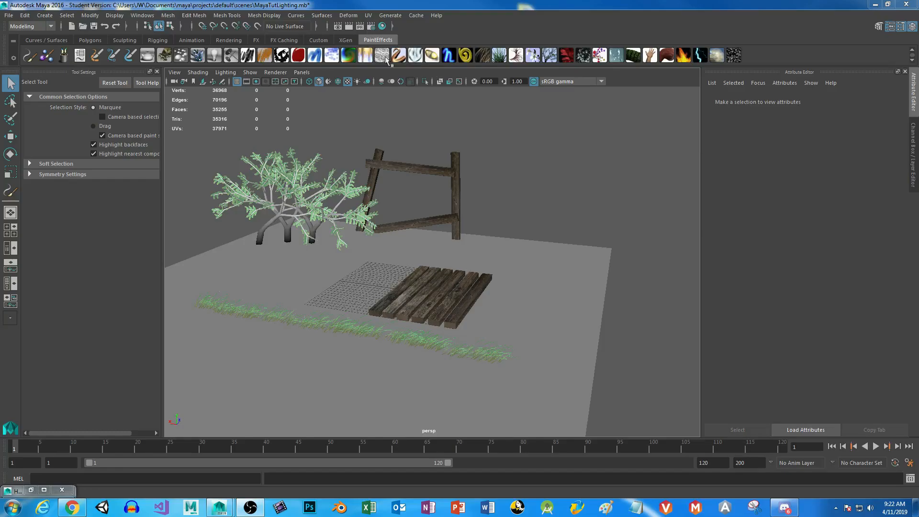
Render the current perspective view to check the unlit scene and close the render
left_click(349, 26)
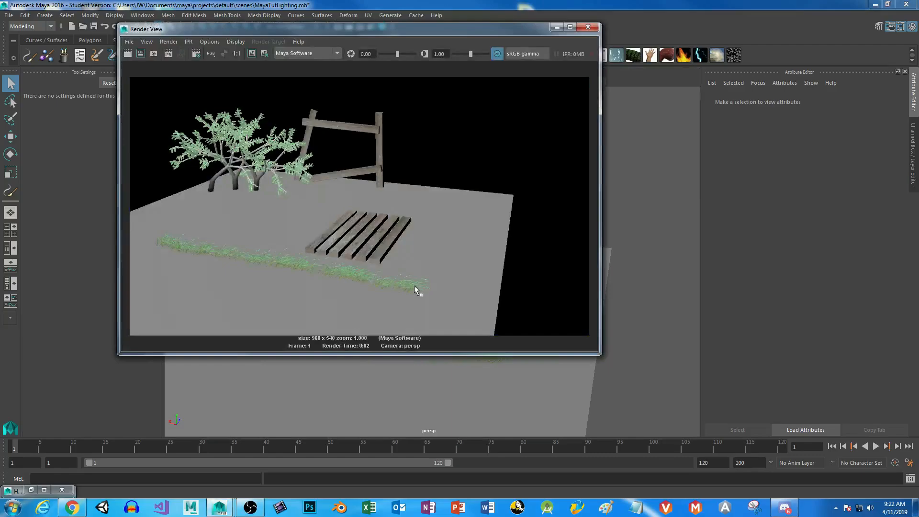
left_click_drag(381, 36, 368, 53)
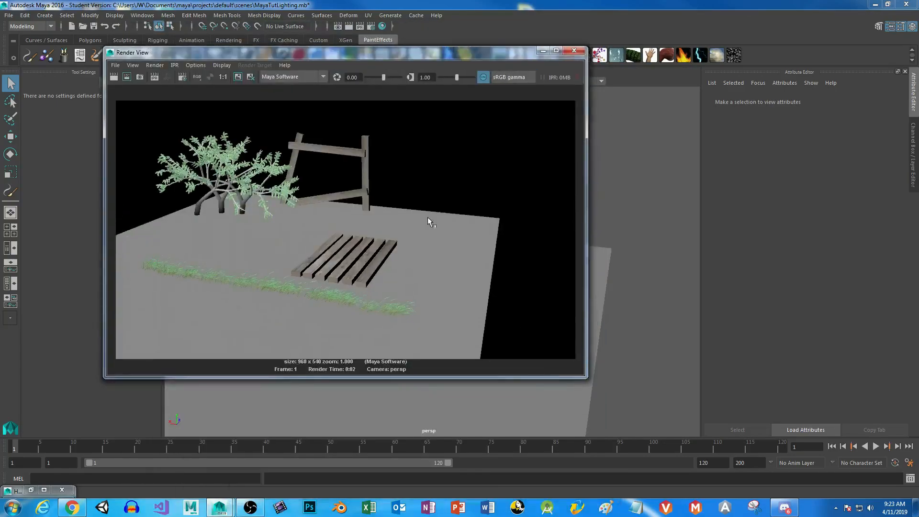
left_click(574, 52)
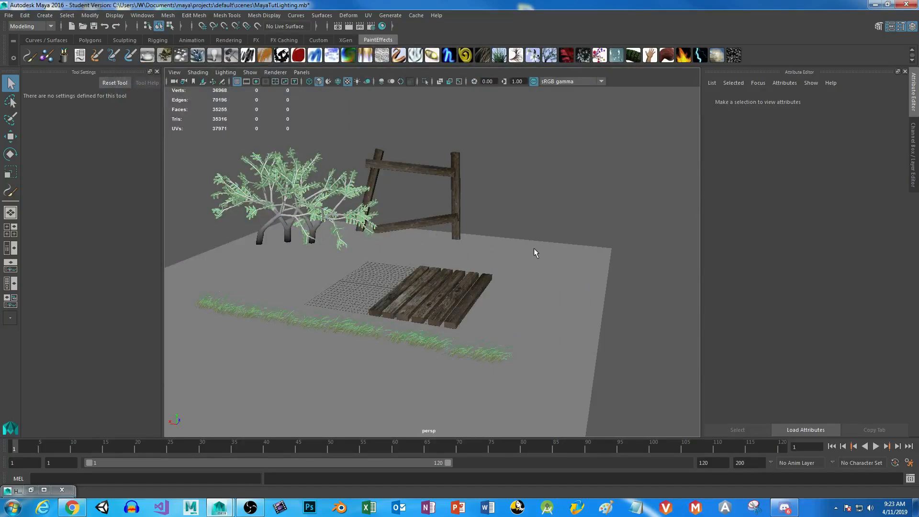
Try the viewport with all scene lights and restore the default lighting
left_click(225, 72)
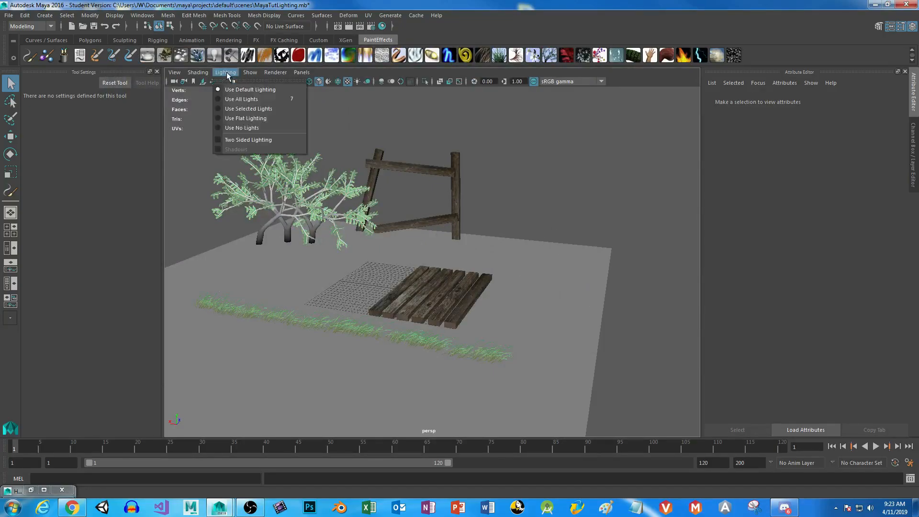
left_click(231, 99)
key("7")
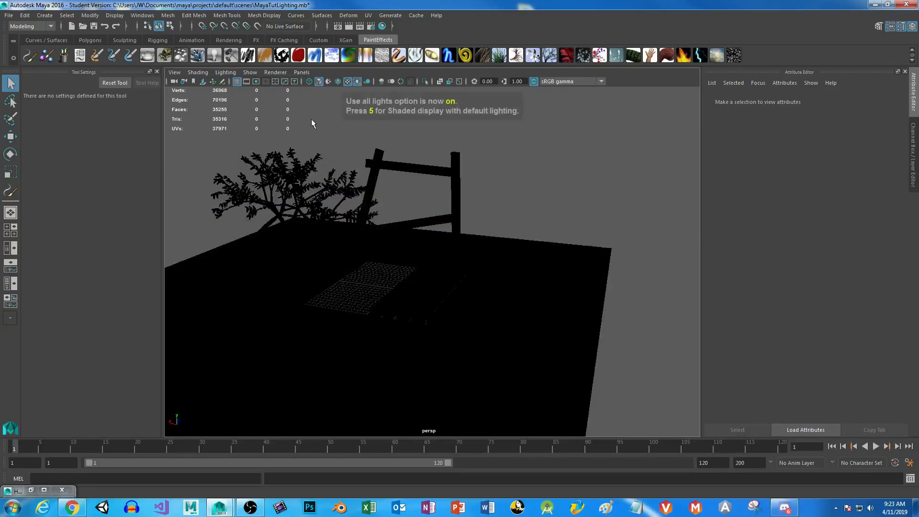
left_click(225, 73)
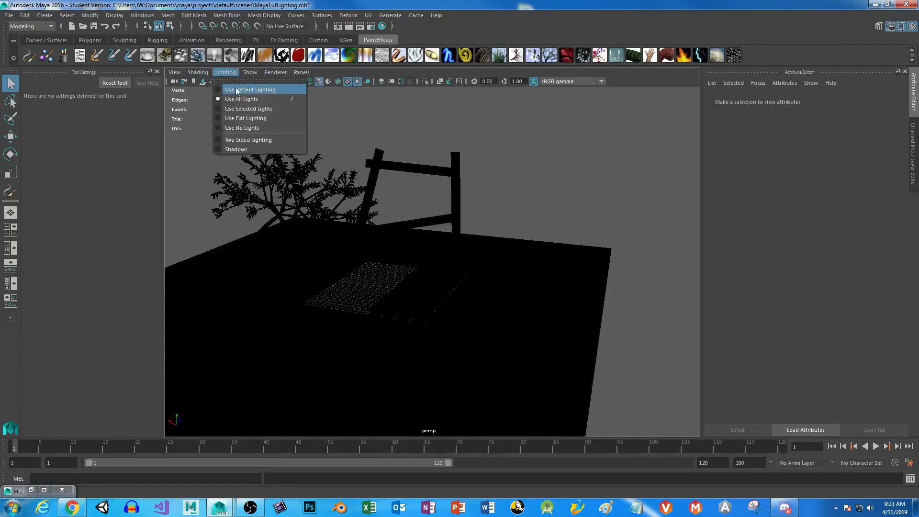
left_click(237, 90)
Render the scene from a different angle facing the planks' long side and close the render
left_click_drag(534, 258, 462, 291, "alt")
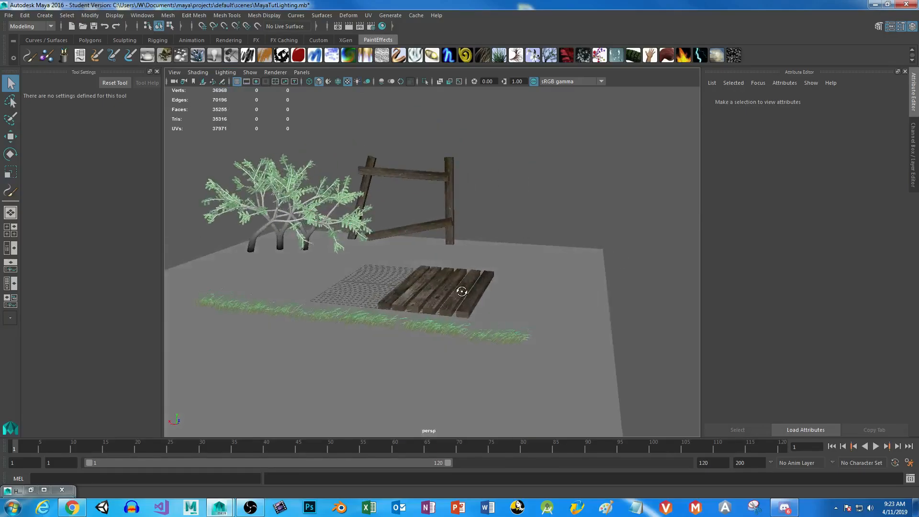
left_click_drag(441, 240, 458, 266, "alt")
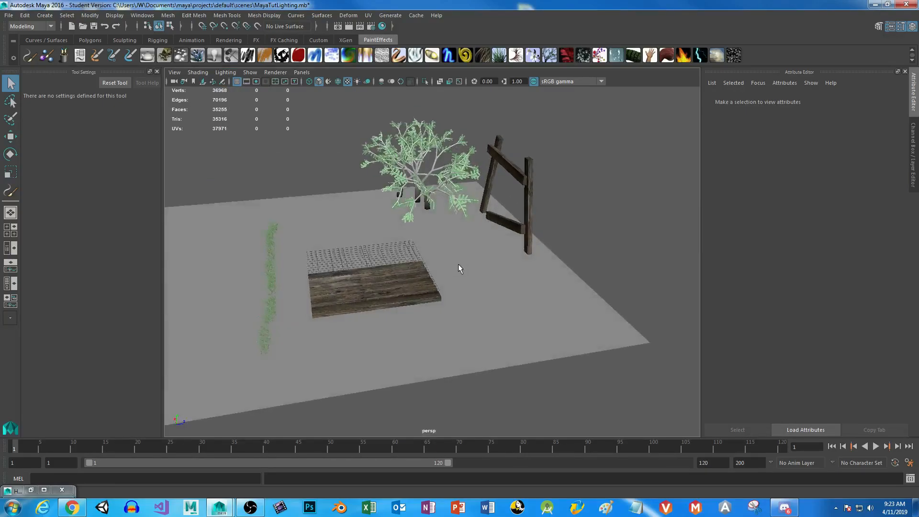
left_click(347, 28)
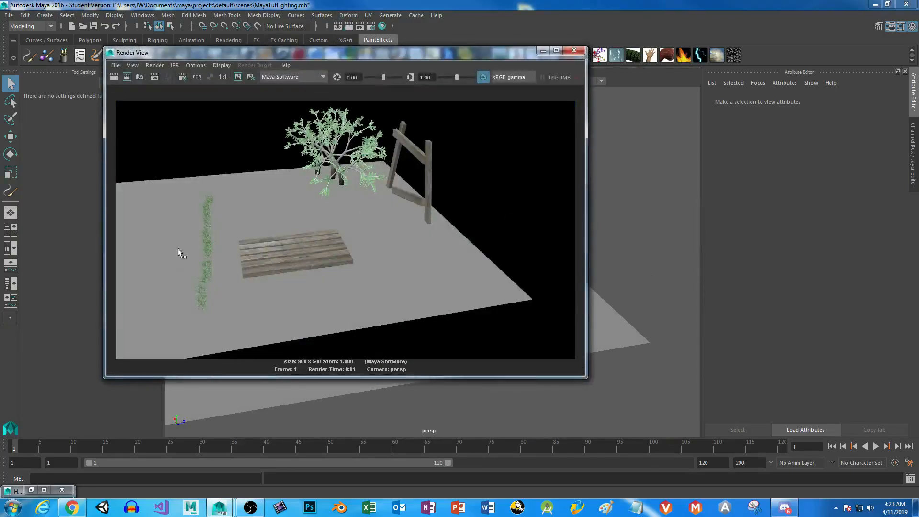
left_click(574, 50)
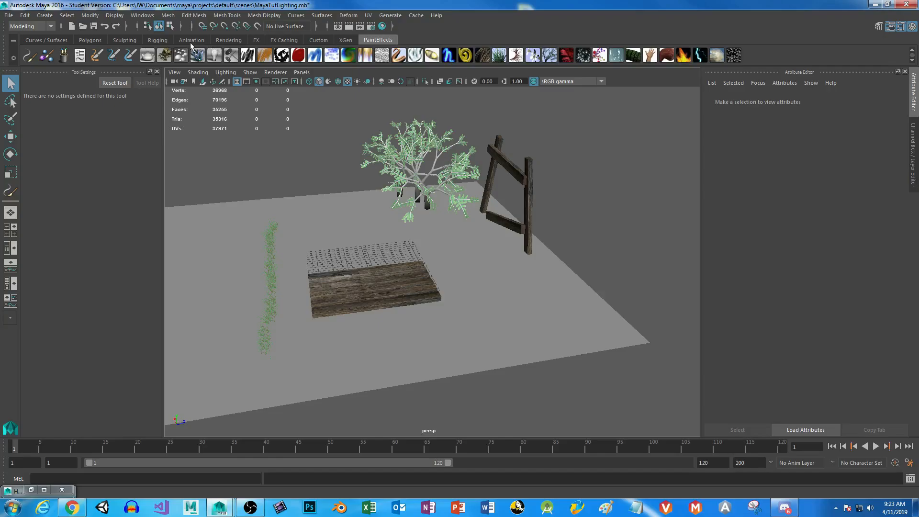
Create a directional light and raise it above the ground plane
left_click(230, 40)
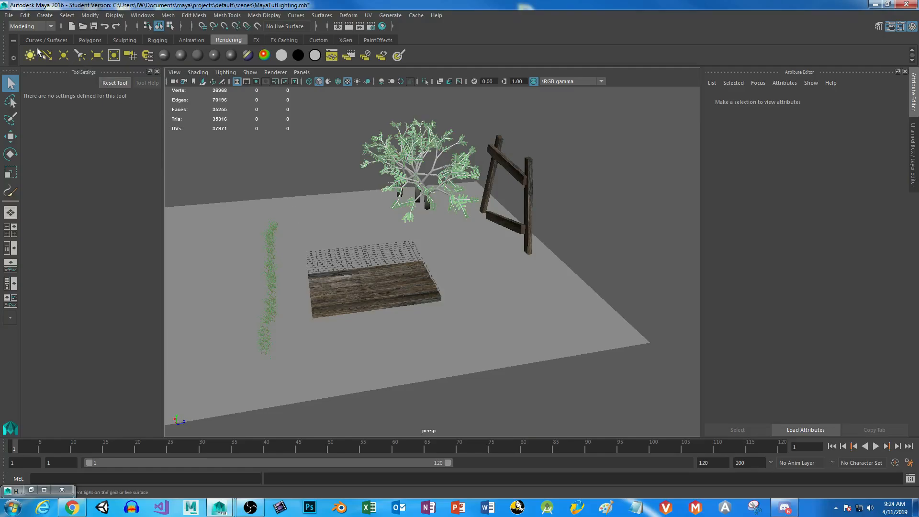
key("g")
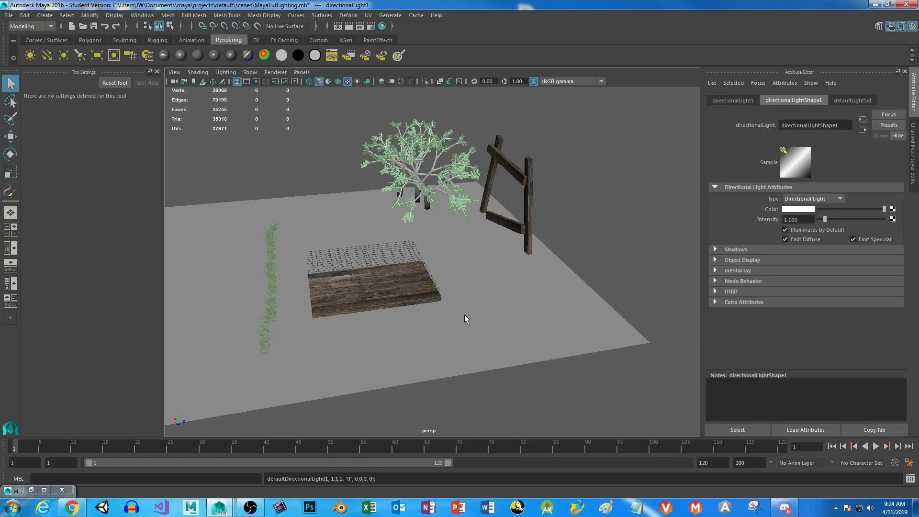
key("w")
left_click_drag(363, 206, 363, 175)
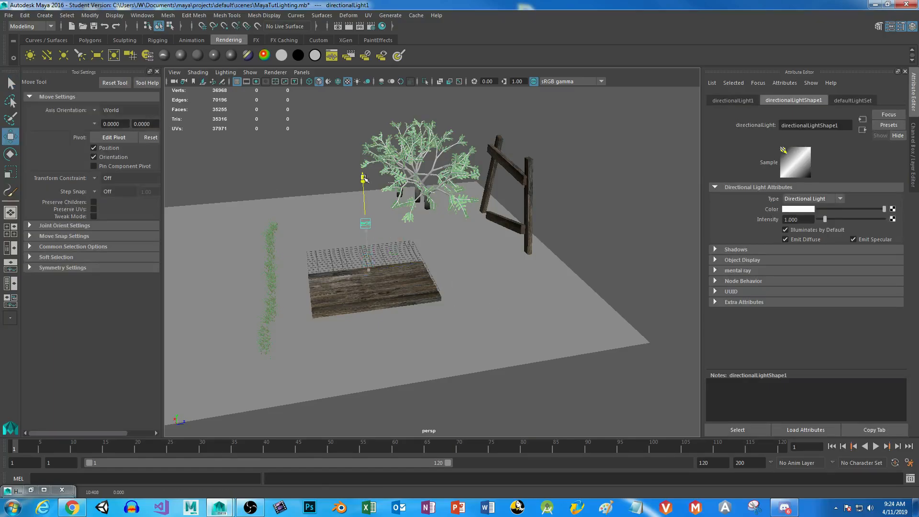
Rotate the directional light so that it shines diagonally down onto the scene
scroll(361, 250, "up", 6)
middle_click_drag(303, 231, 486, 319, "alt")
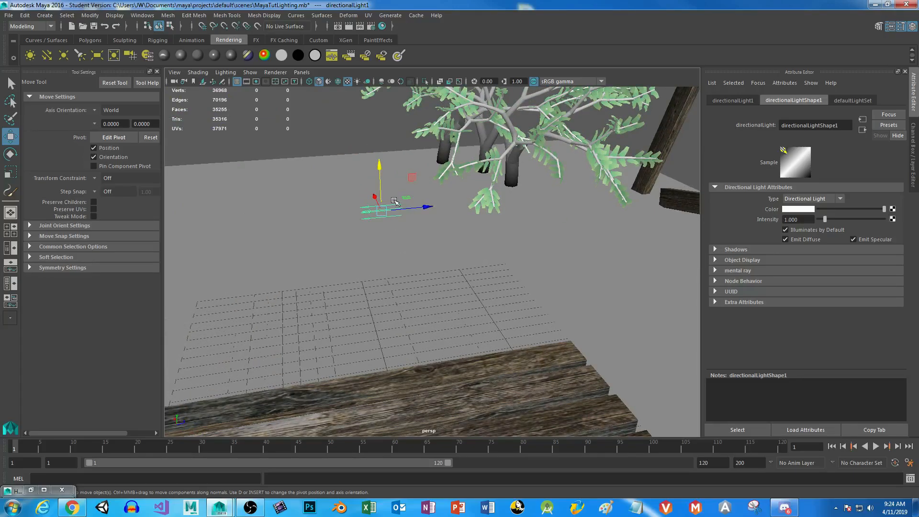
key("e")
left_click_drag(367, 174, 402, 216)
left_click_drag(325, 229, 432, 269, "alt")
scroll(431, 268, "down", 6)
middle_click_drag(425, 307, 298, 235, "alt")
scroll(372, 258, "down", 4)
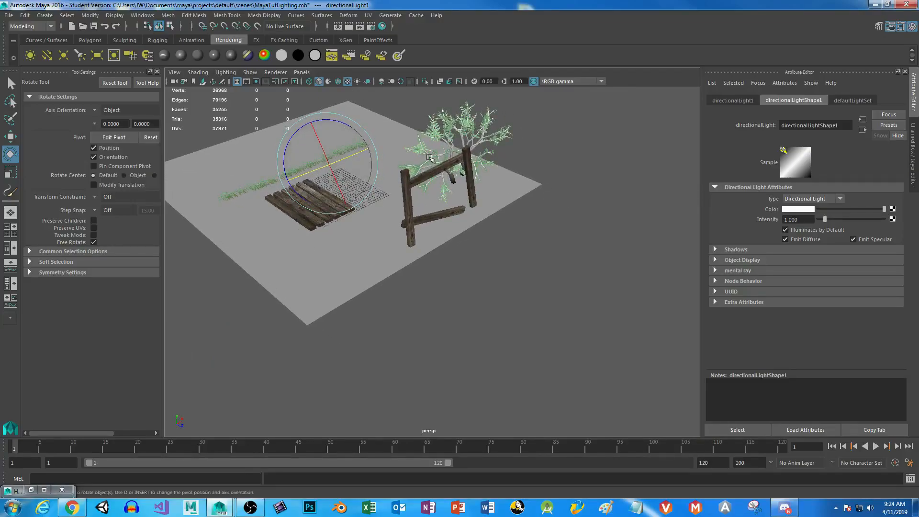
Render the scene with the directional light from a view facing the fence and planks, and close the render
left_click_drag(248, 323, 346, 245, "alt")
right_click_drag(346, 244, 402, 273, "alt")
left_click_drag(402, 273, 383, 292, "alt")
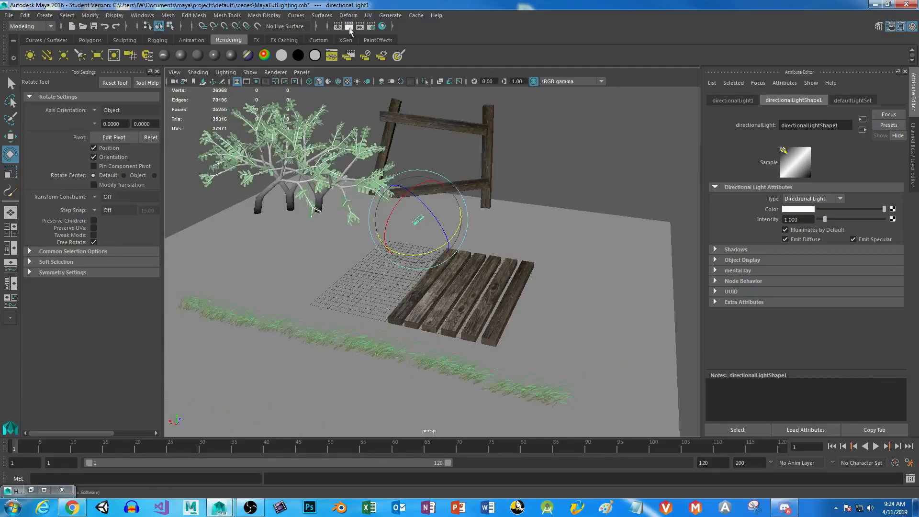
left_click(383, 28)
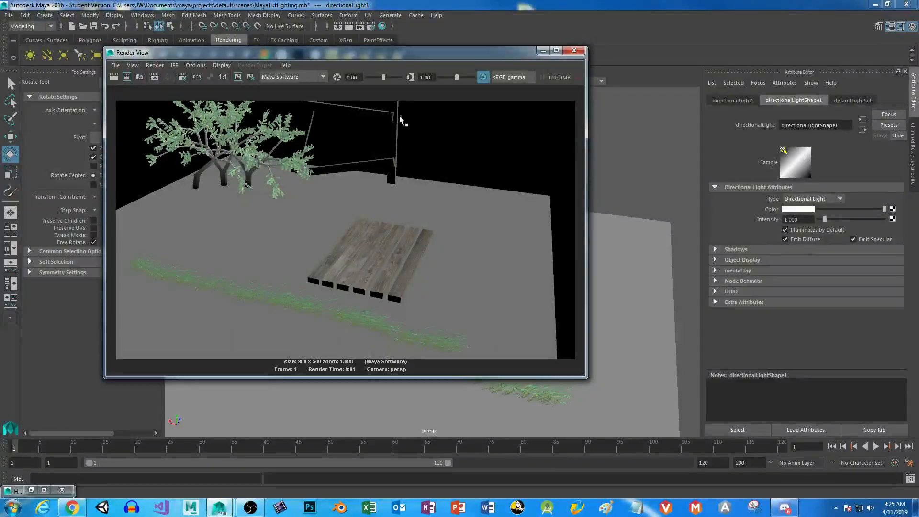
left_click(575, 52)
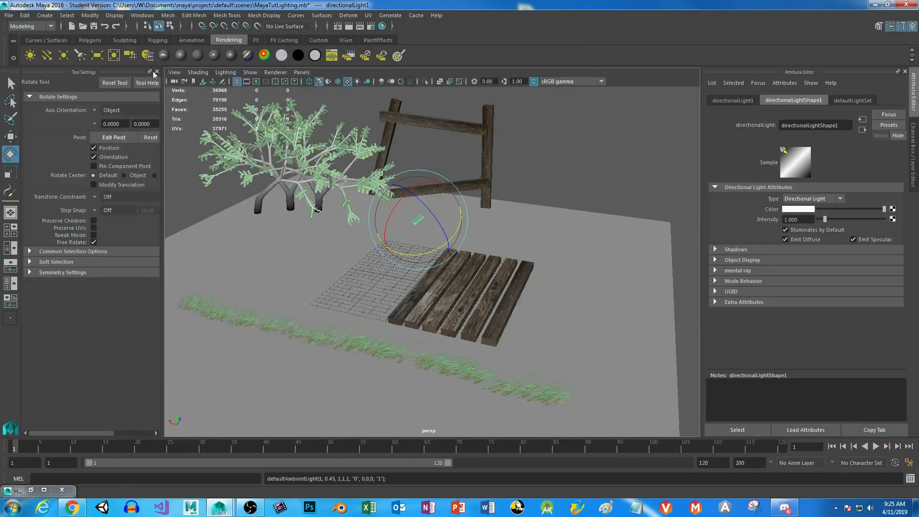
Create an ambient light and raise it above the grid beside the directional light
left_click(29, 55)
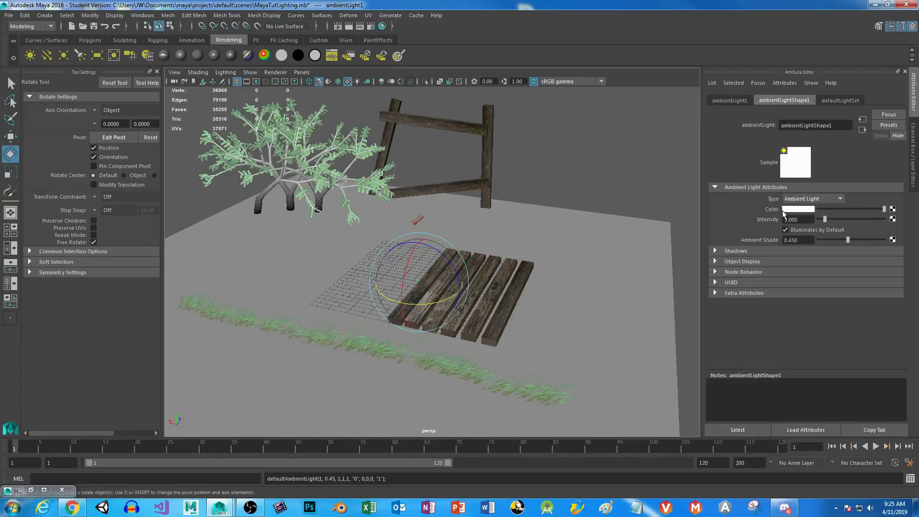
key("w")
left_click_drag(417, 247, 483, 217)
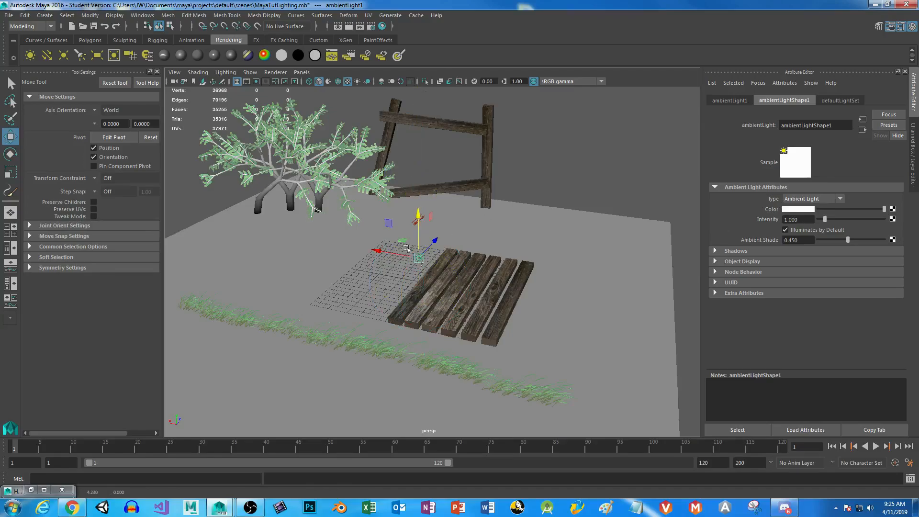
left_click_drag(418, 217, 418, 171)
Test-render the scene with both lights and set the ambient light's intensity to 0.5
left_click(348, 25)
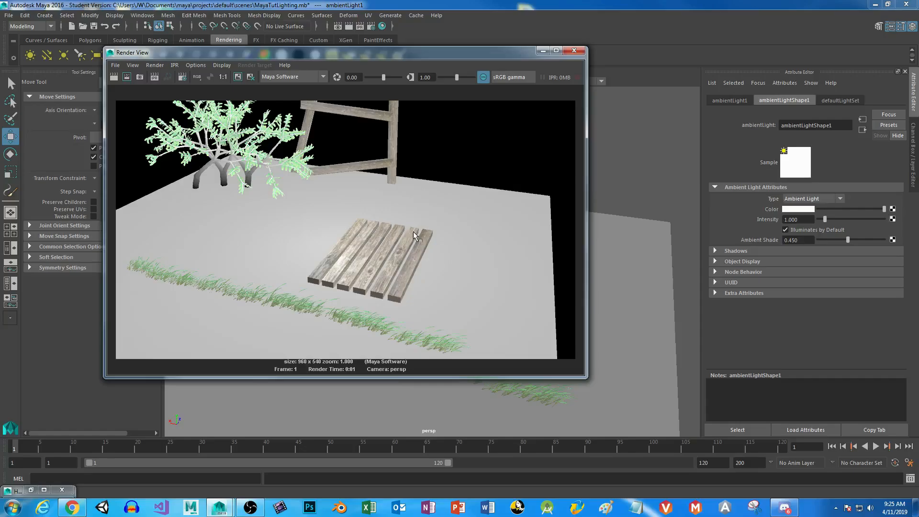
left_click(574, 50)
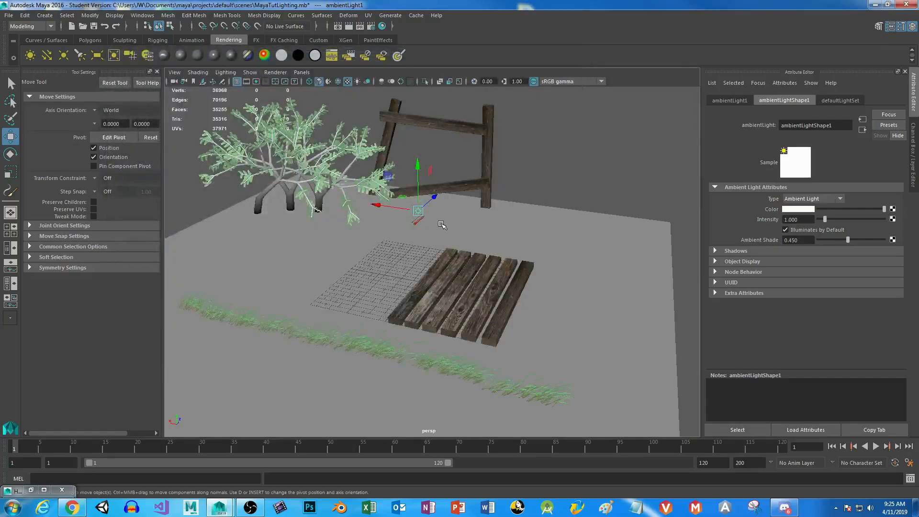
left_click_drag(800, 219, 750, 216)
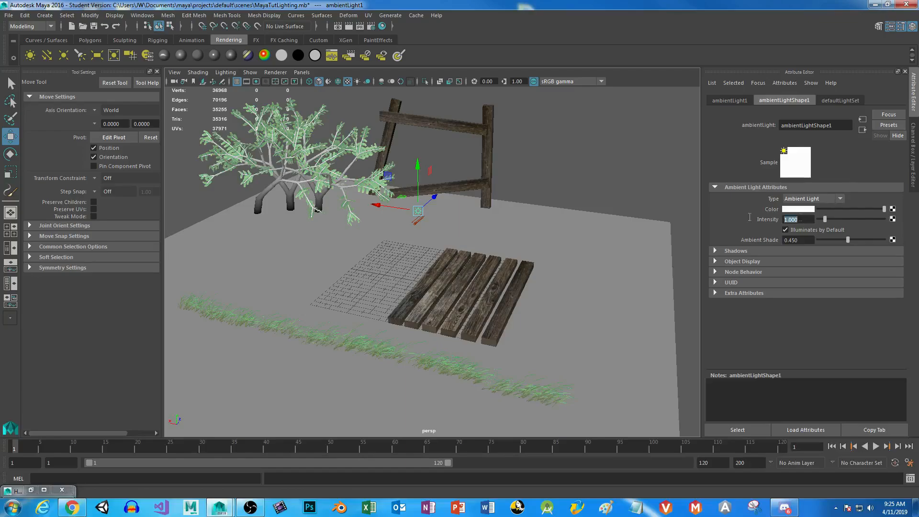
type("0.5")
key("Return")
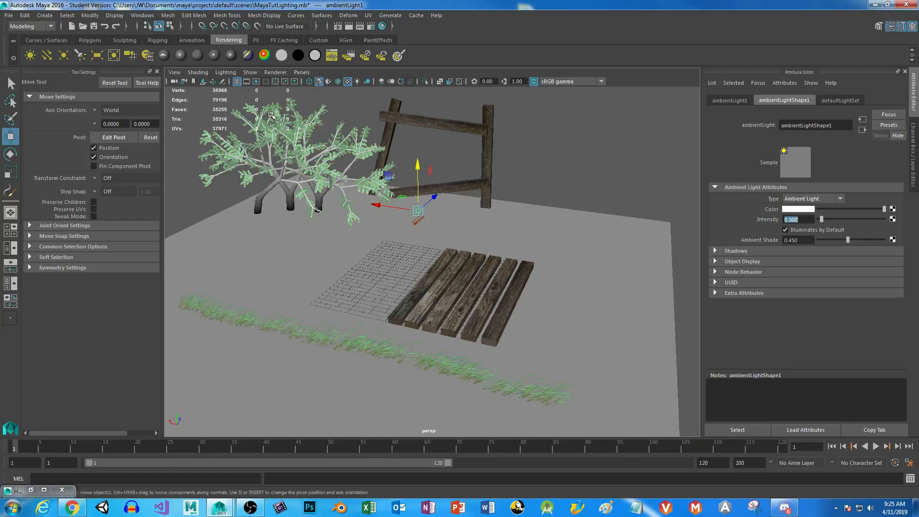
Select the directional light in the Outliner and set its intensity to 0.7
left_click(141, 16)
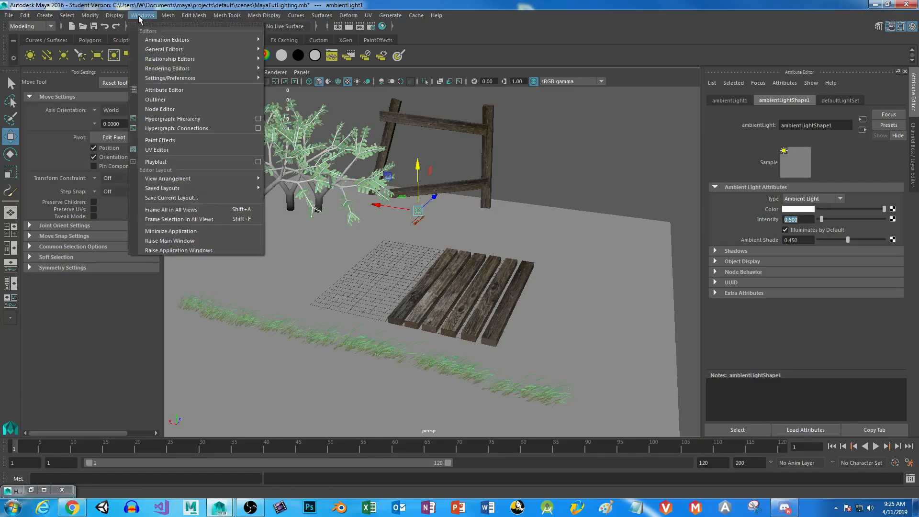
left_click(155, 100)
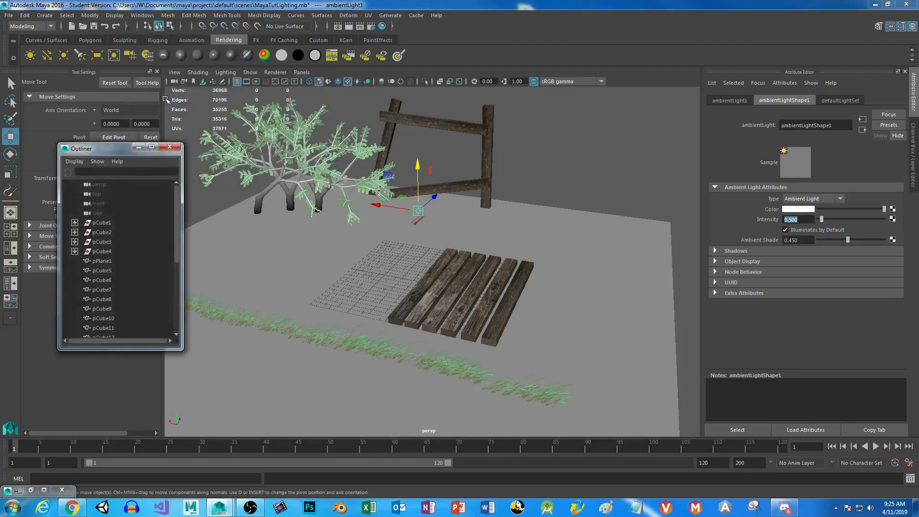
left_click_drag(117, 150, 0, 96)
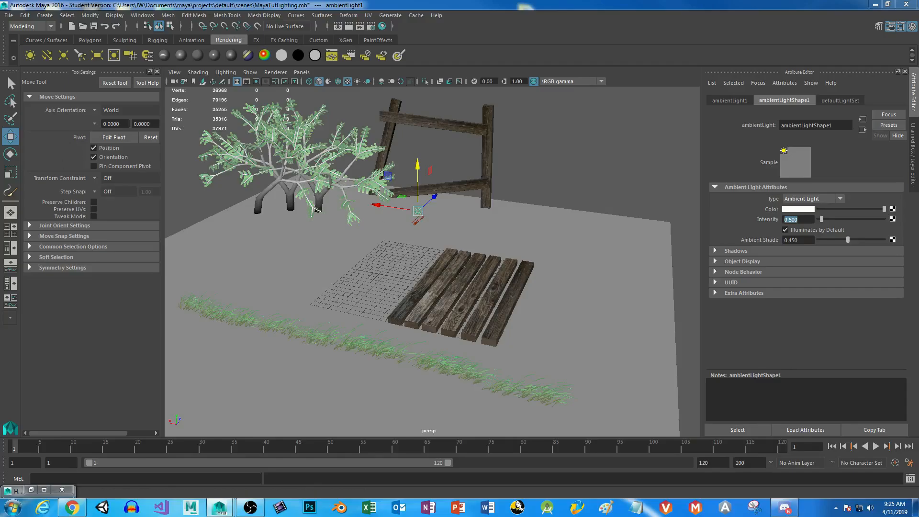
left_click_drag(0, 96, 268, 73)
scroll(320, 221, "down", 5)
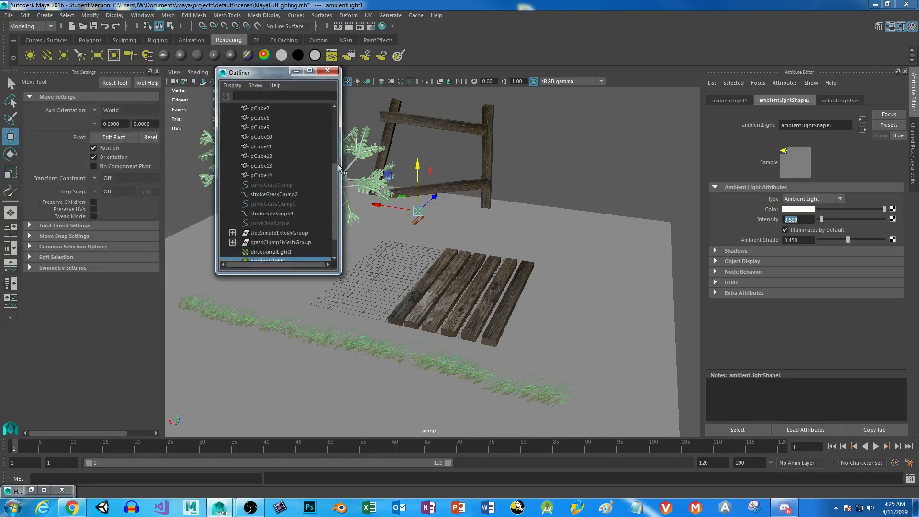
left_click(265, 223)
left_click_drag(268, 73, 0, 96)
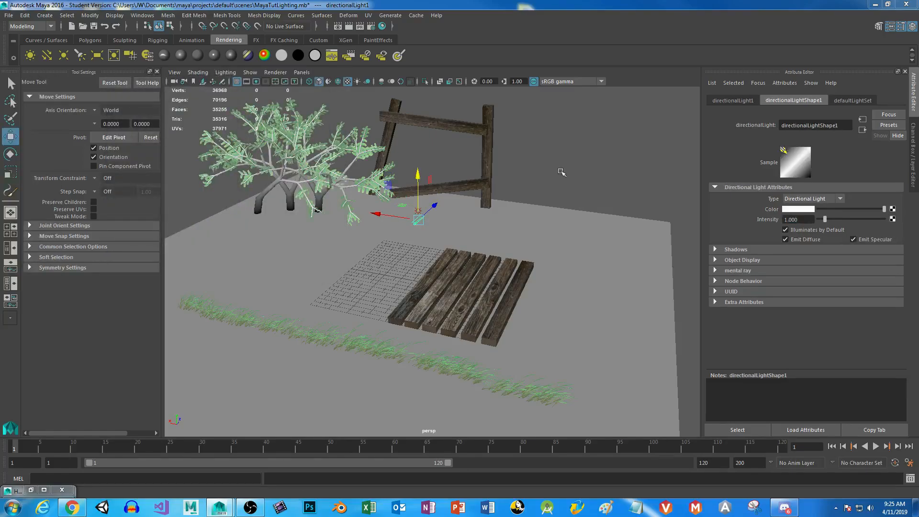
left_click_drag(807, 219, 725, 226)
type("0.7")
key("Return")
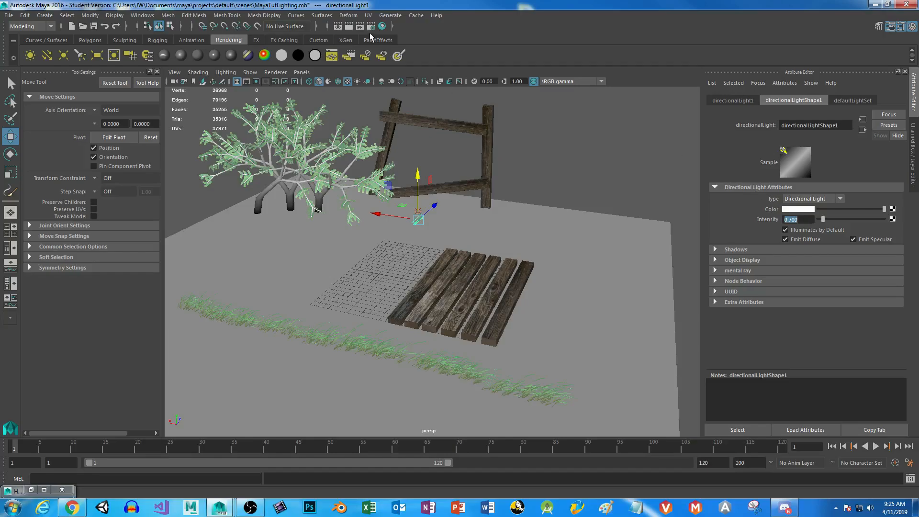
Test-render the scene with the adjusted light intensities and look over the directional light's shadow attributes
left_click(349, 27)
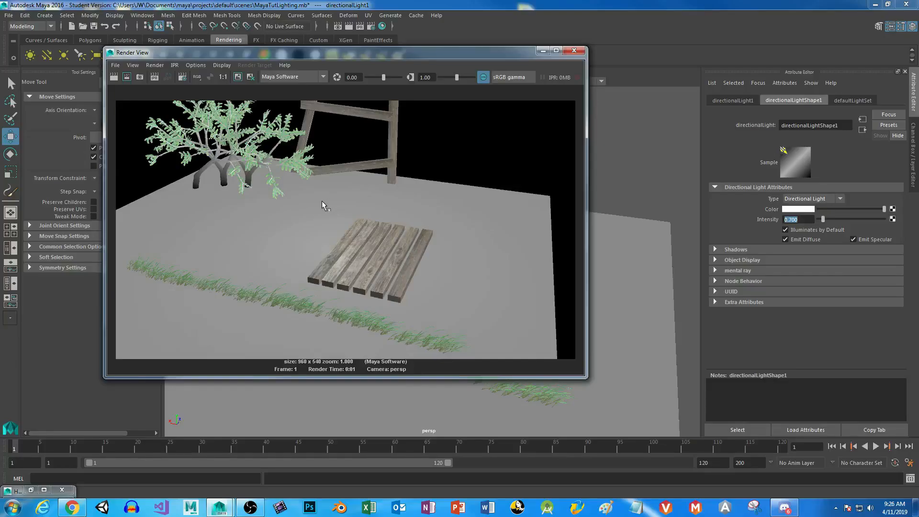
left_click(574, 50)
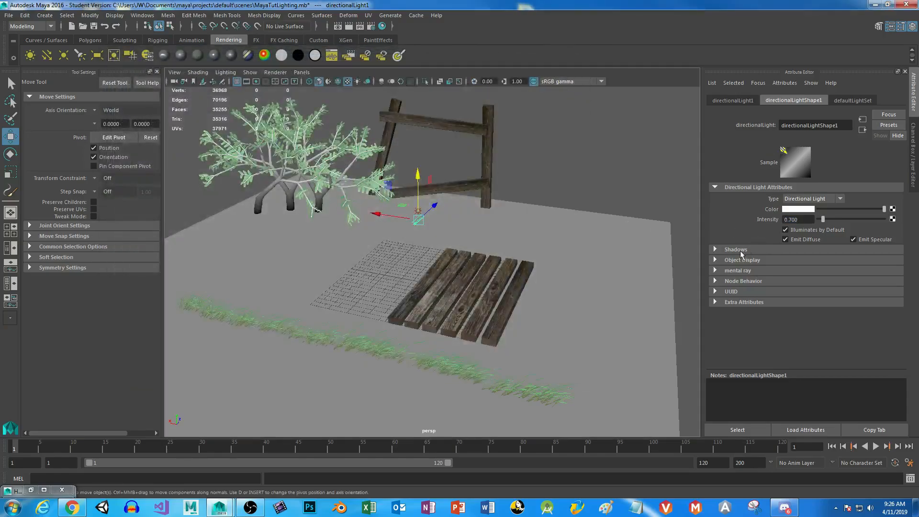
left_click(716, 250)
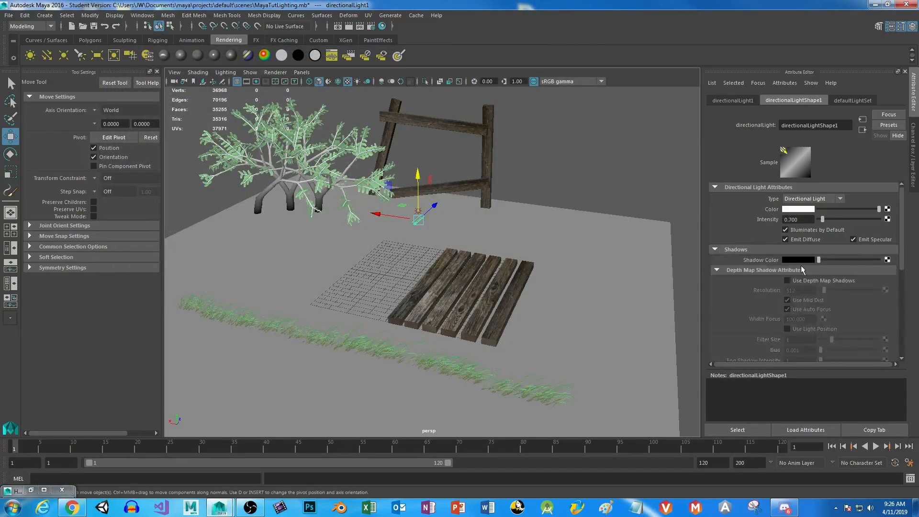
left_click(716, 250)
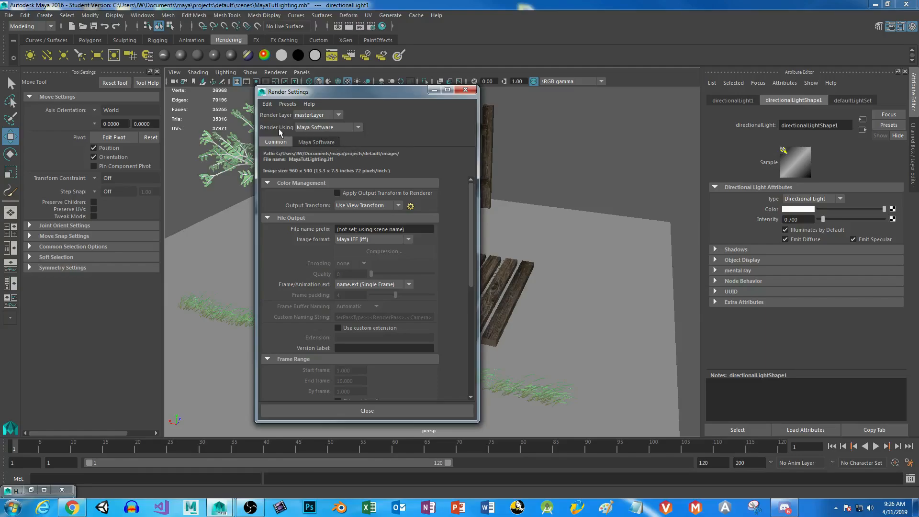
Set the renderer to mental ray and check in the Plug-in Manager that Mayatomr.mll is loaded and auto-loaded
left_click(324, 128)
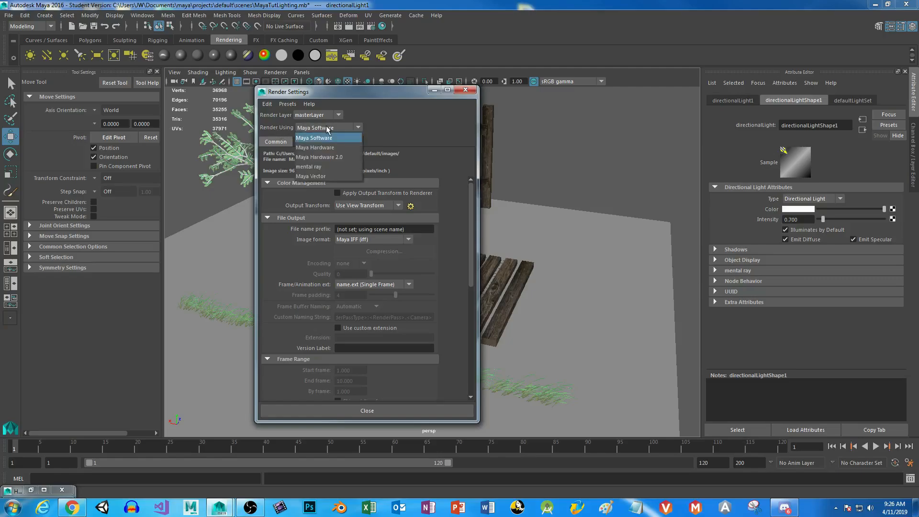
left_click(322, 167)
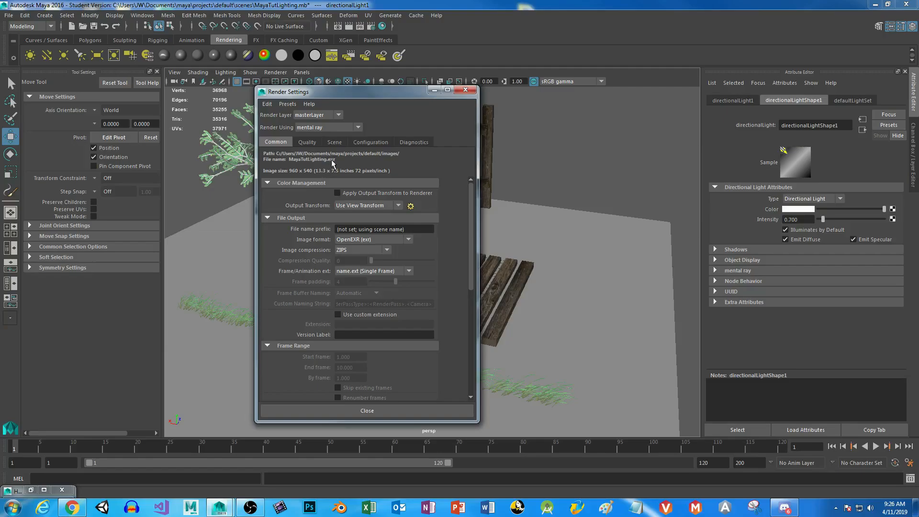
left_click(142, 15)
mouse_move(171, 78)
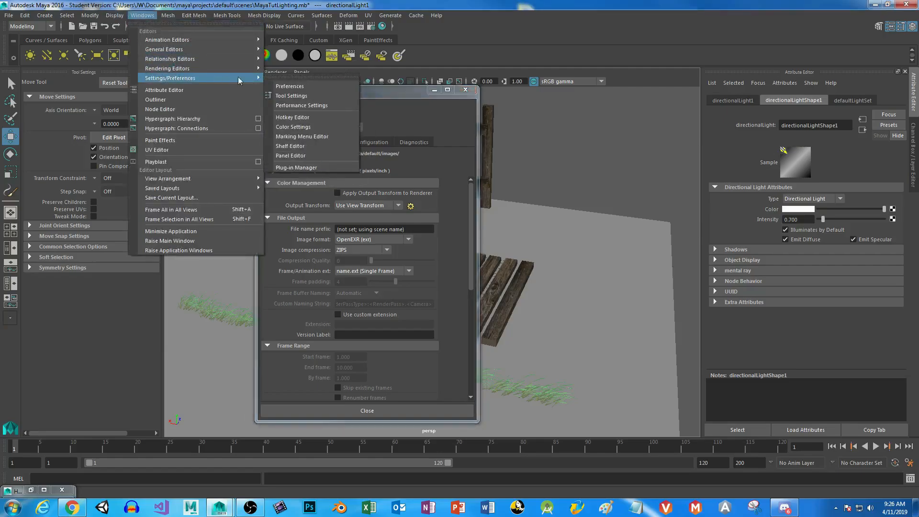
left_click(307, 168)
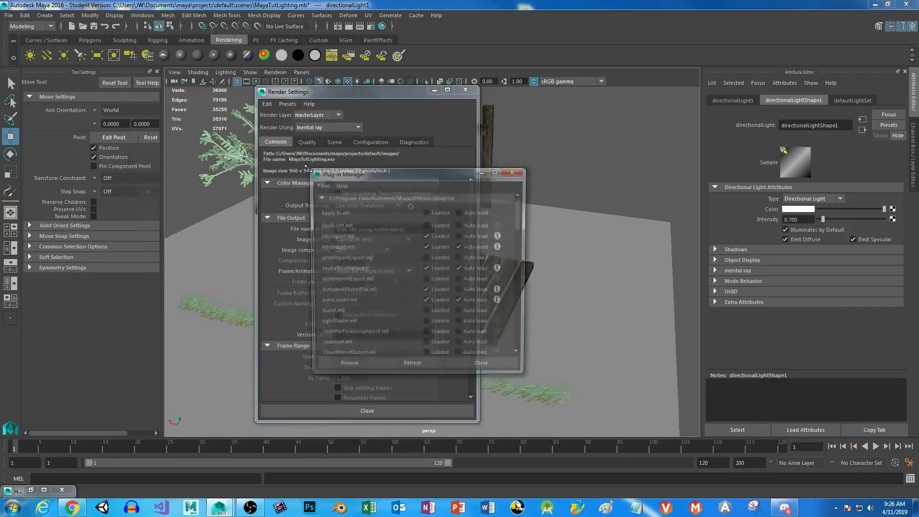
scroll(352, 254, "down", 15)
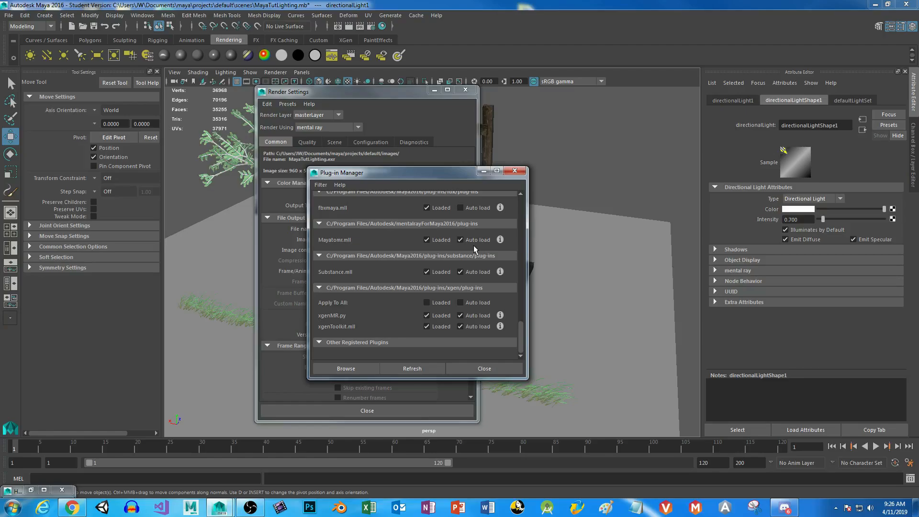
left_click(478, 369)
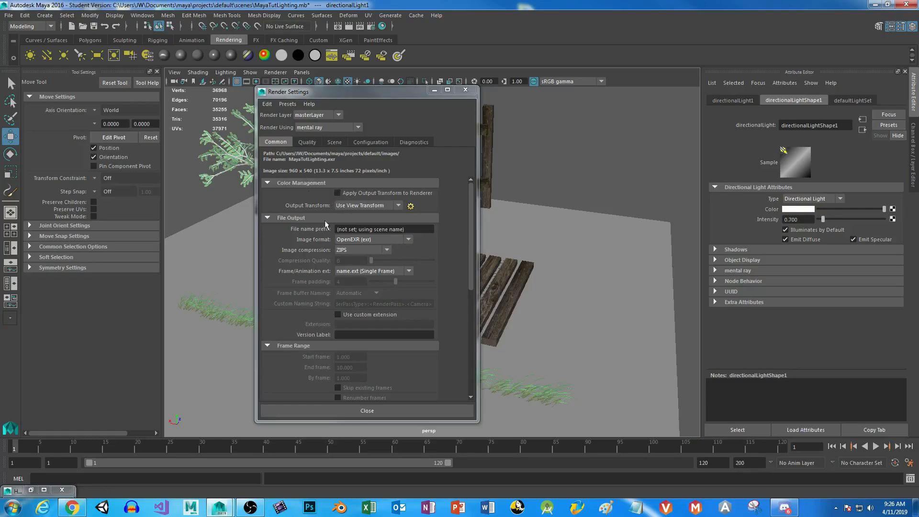
Set the render image size preset to 640x480 and test-render the current frame with mental ray
scroll(392, 344, "down", 3)
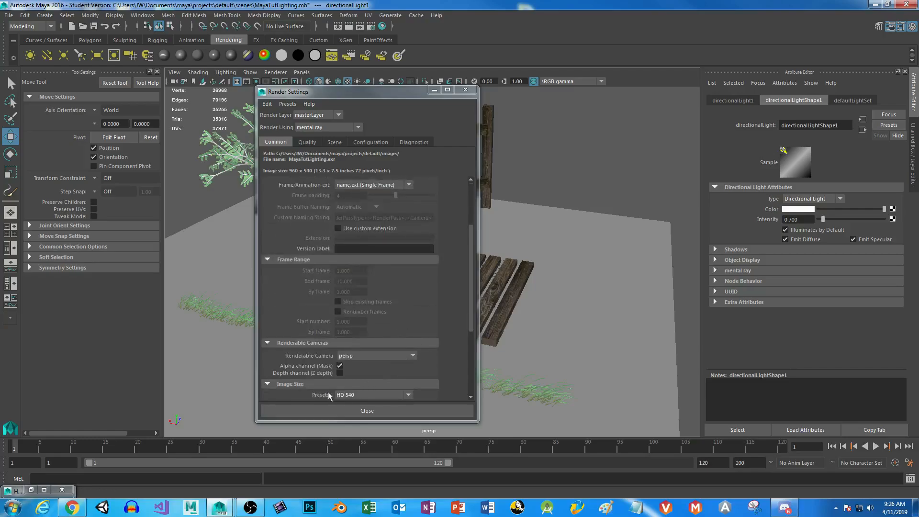
scroll(348, 336, "down", 3)
left_click(359, 337)
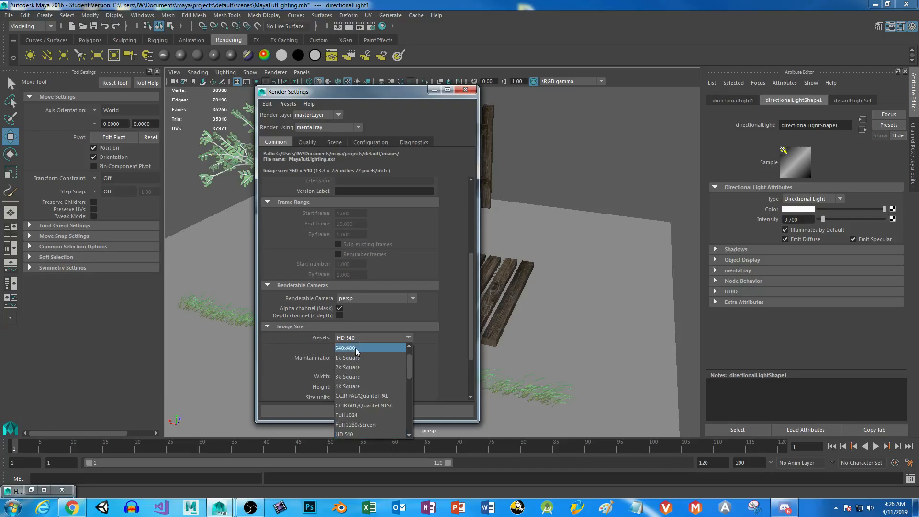
left_click(355, 349)
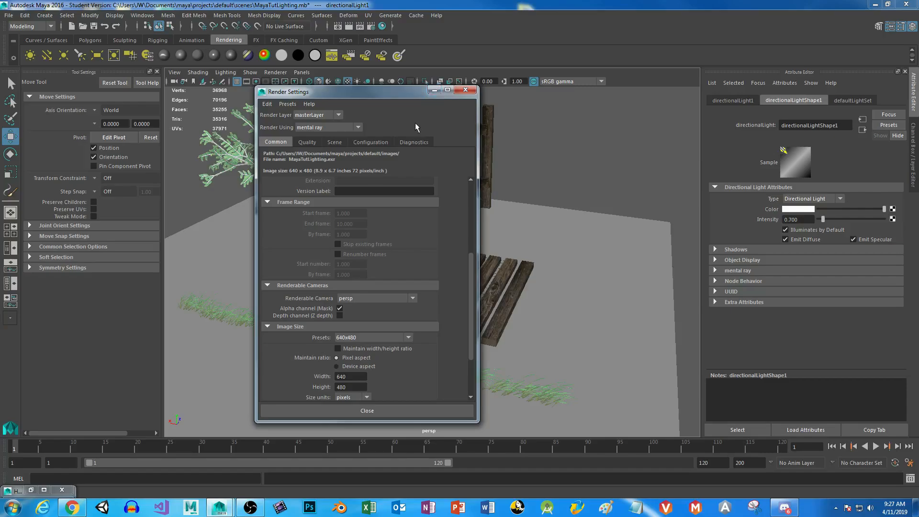
left_click(434, 90)
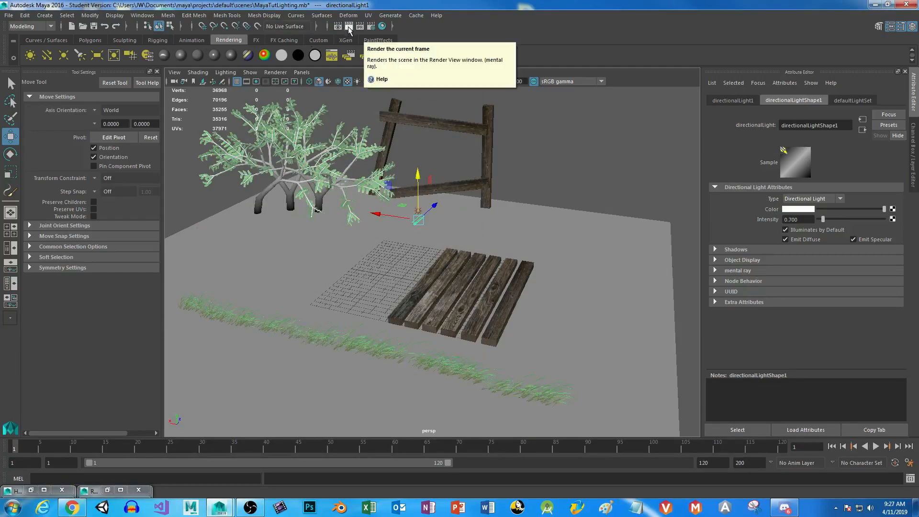
left_click(348, 27)
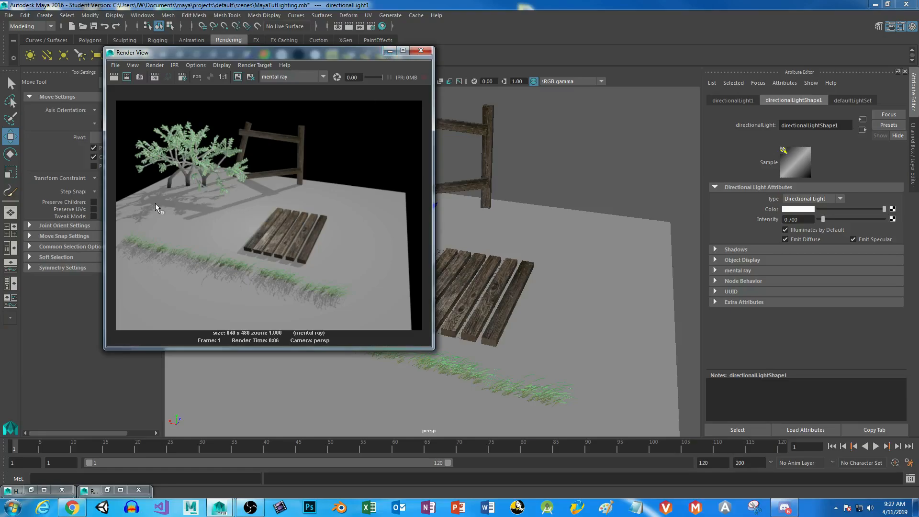
left_click(390, 51)
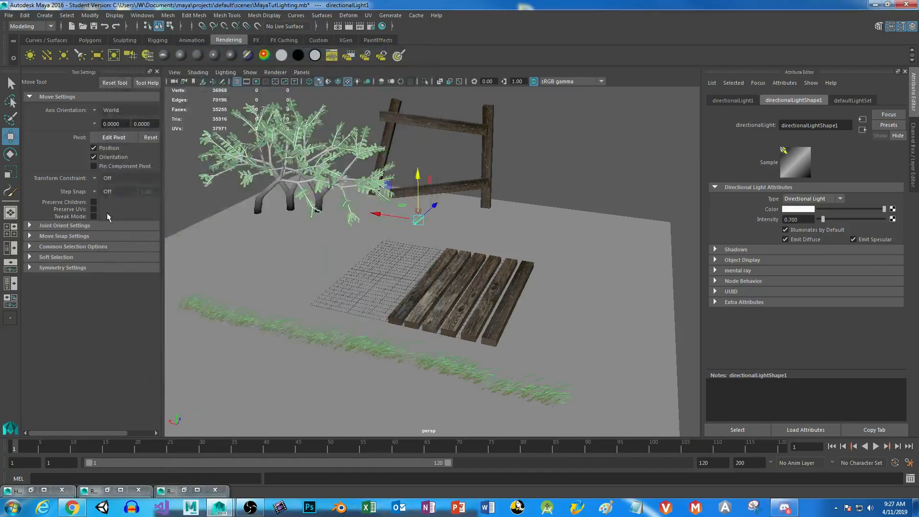
Delete the ambient light and set the directional light's intensity to 0.25
left_click(30, 55)
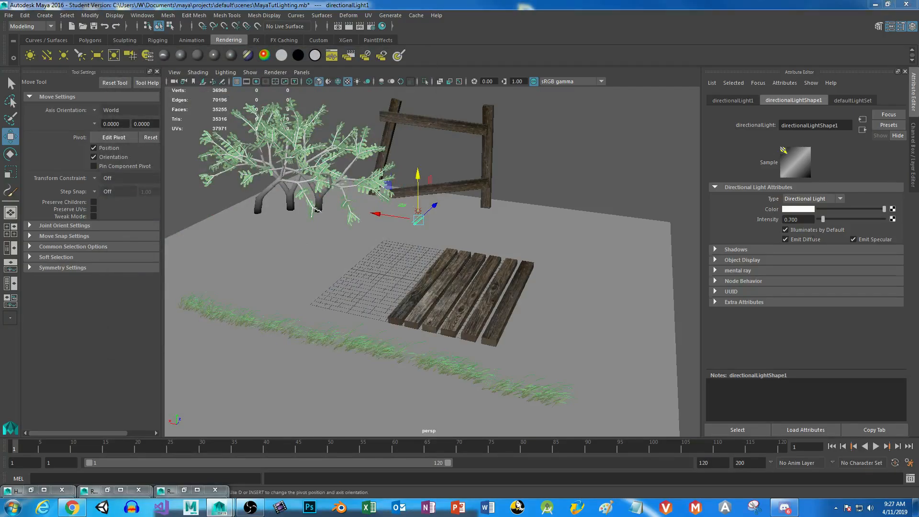
key("Delete")
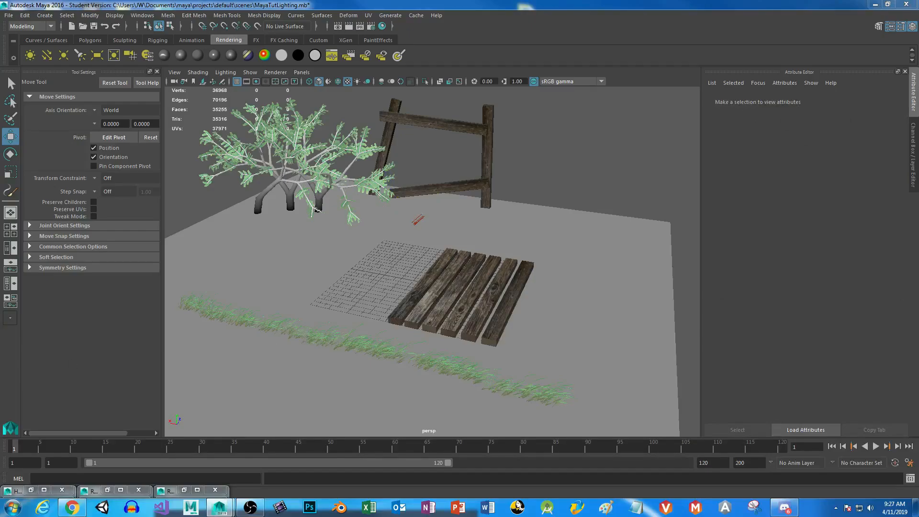
left_click(418, 219)
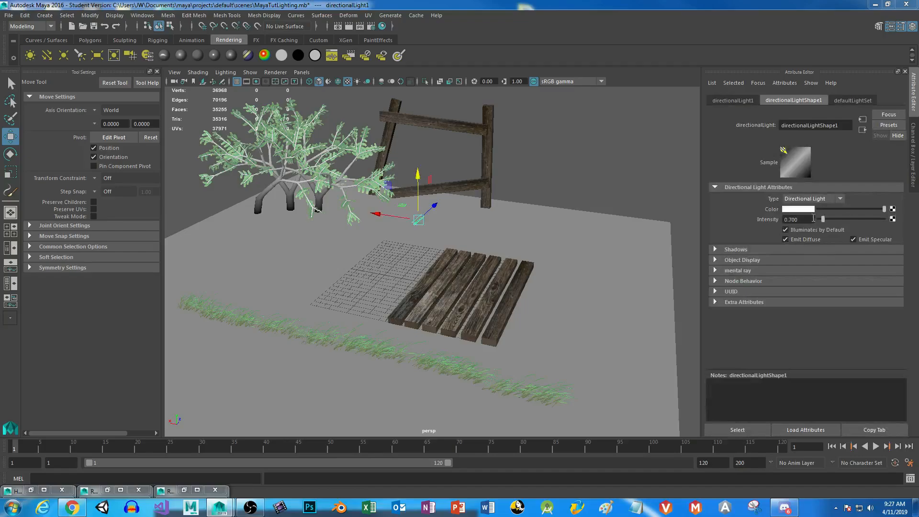
left_click(810, 219)
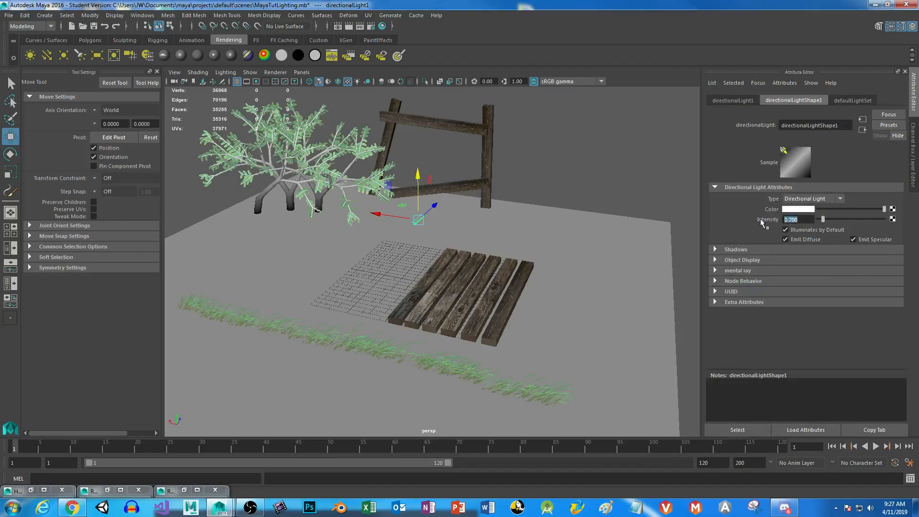
type("0.25")
key("Return")
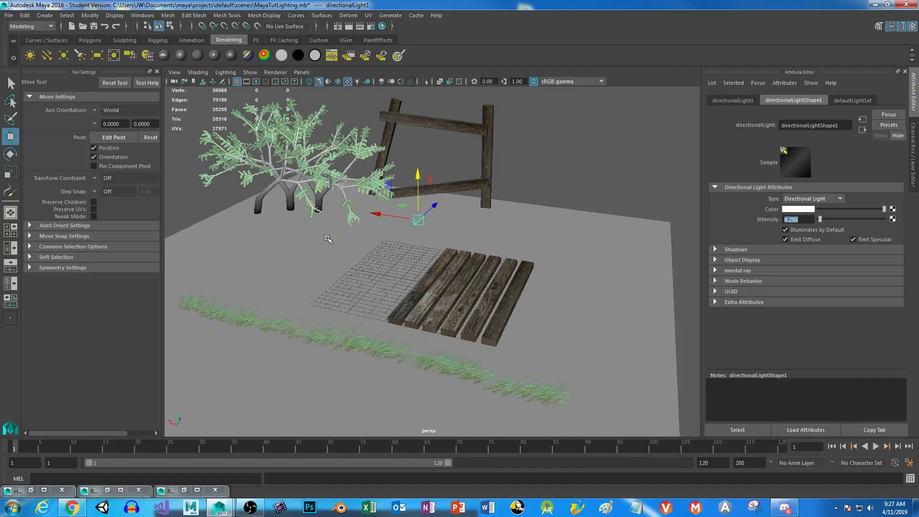
Switch to Chrome and search Google Images for "hdr map free" in a new tab
left_click(71, 507)
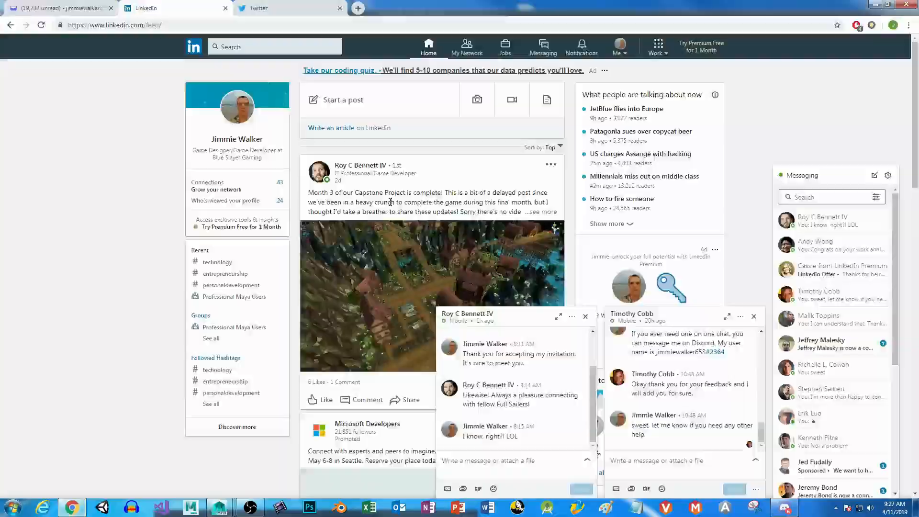
left_click(356, 8)
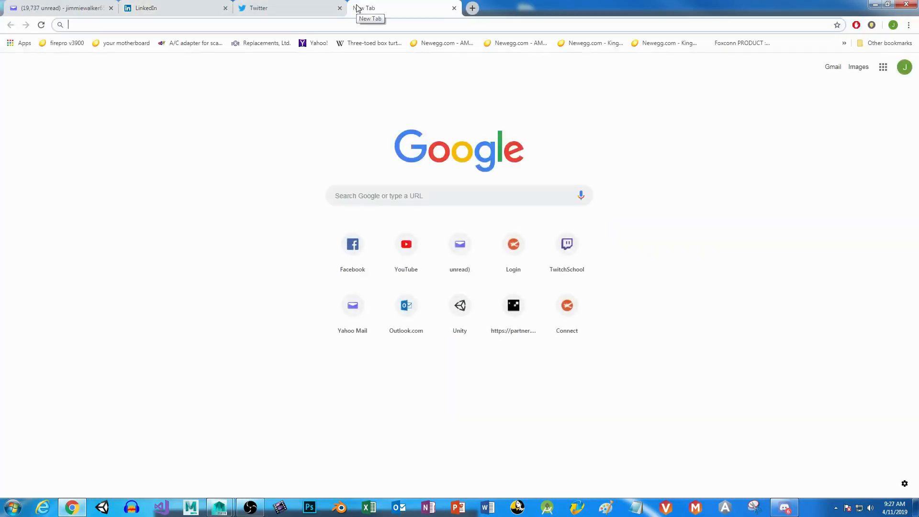
type("hdr maps")
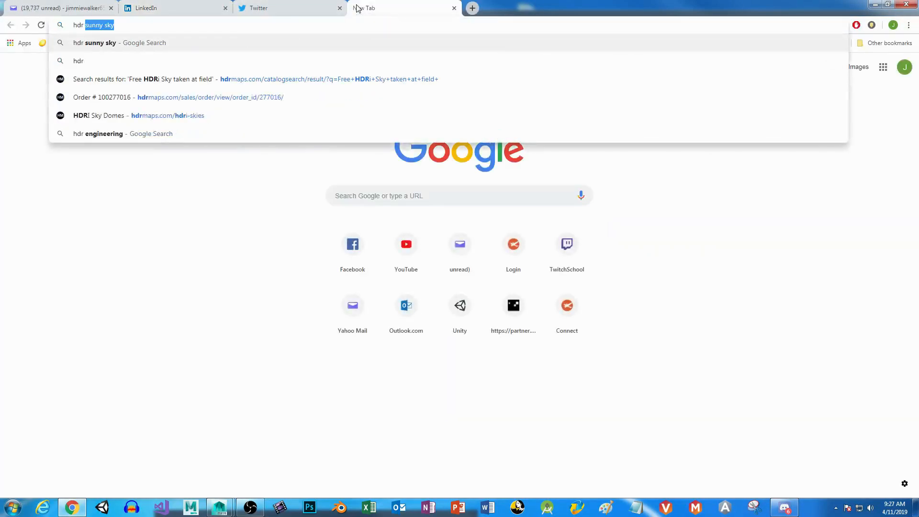
key("BackSpace")
type("free")
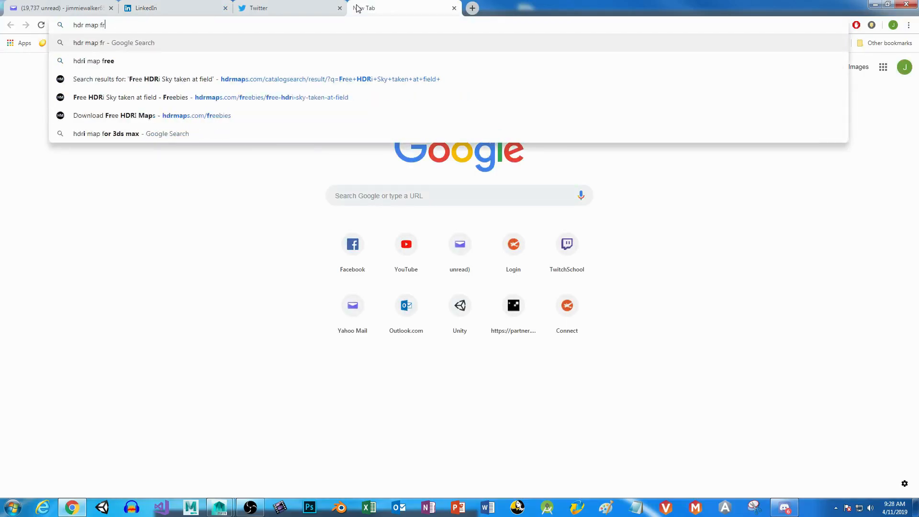
key("Return")
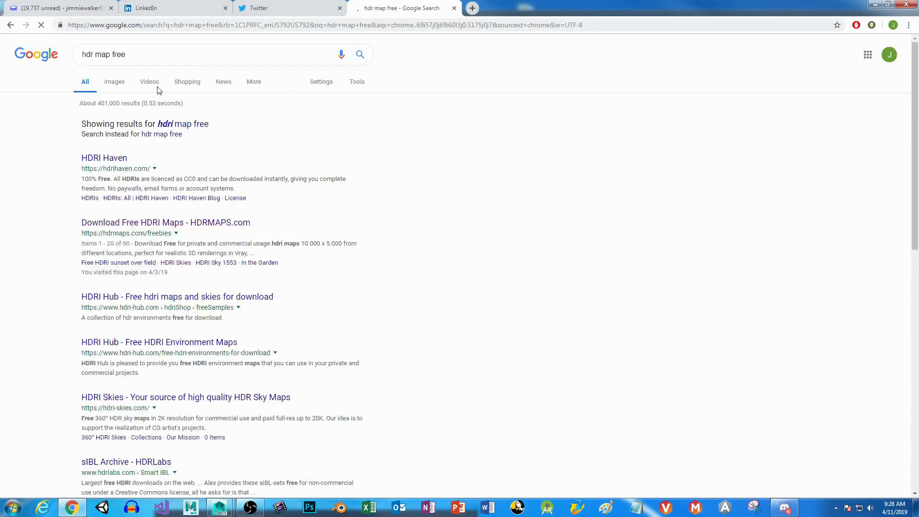
left_click(112, 84)
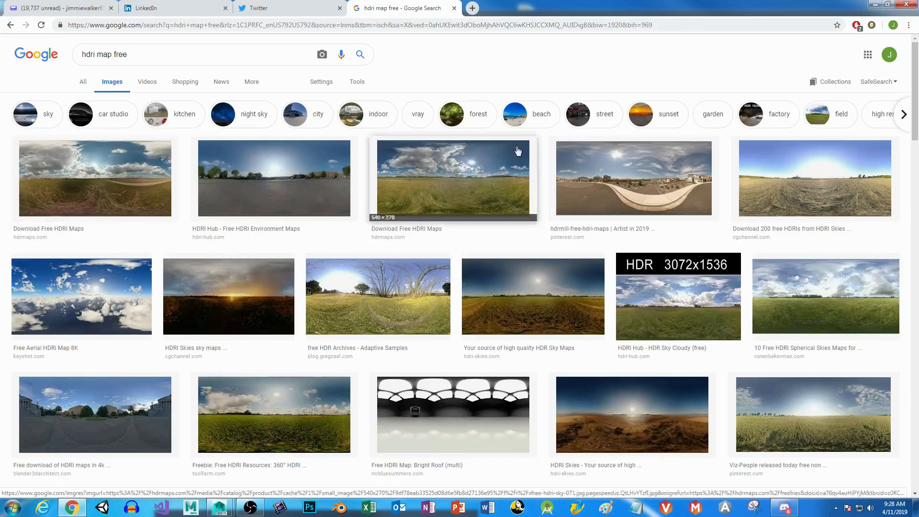
Open the CG Channel dry-field HDRI result and save its image to the Desktop as the JPEG 160208_HDRISkies
left_click(816, 188)
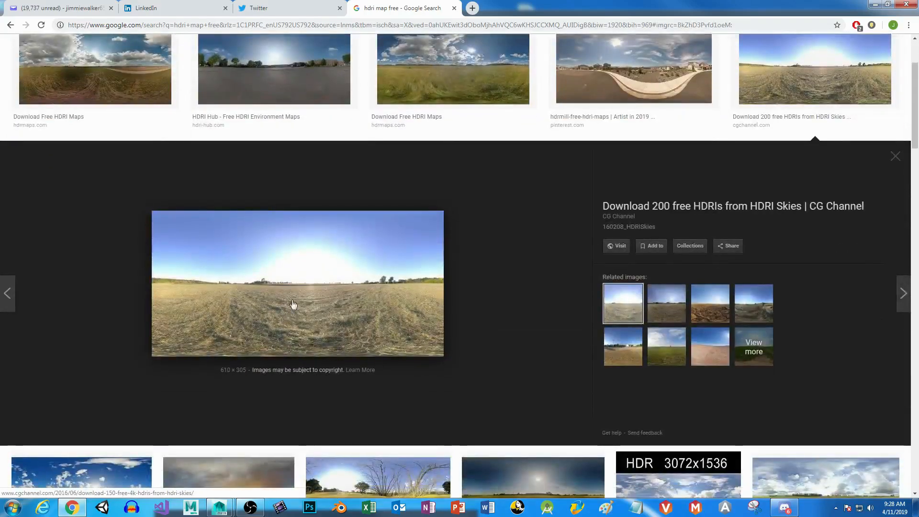
right_click(241, 286)
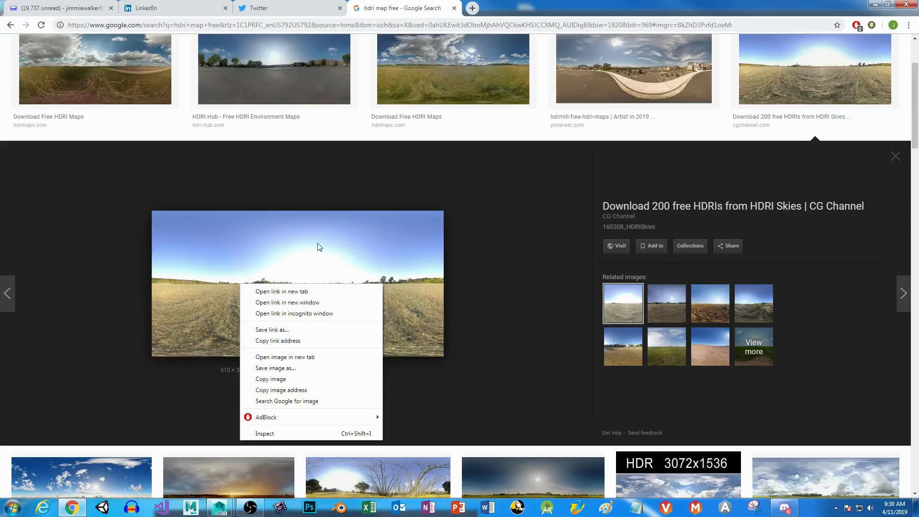
left_click(300, 369)
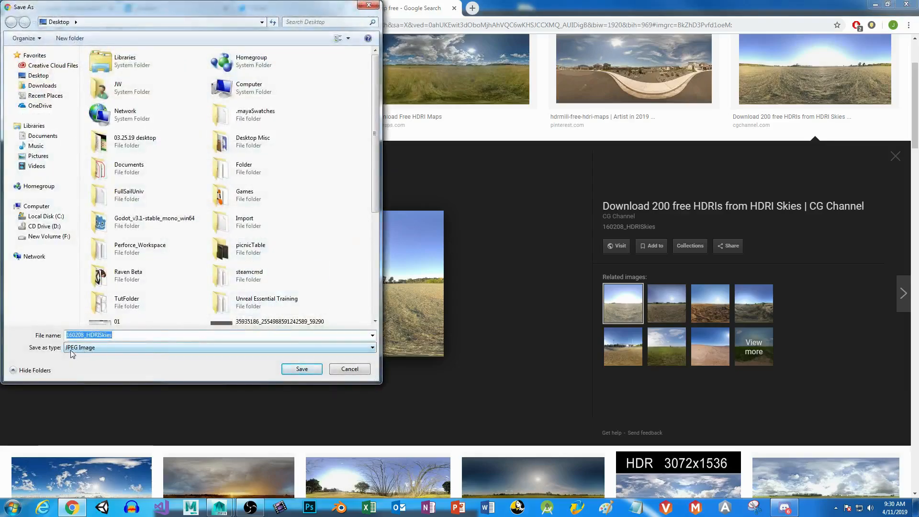
left_click(297, 369)
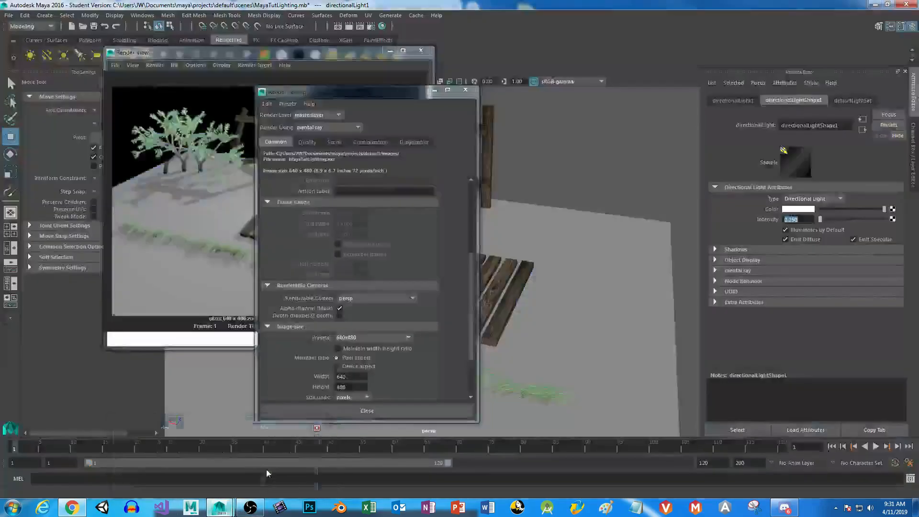
Return to Maya and create an Image Based Lighting environment in the mental ray scene render settings
left_click(268, 472)
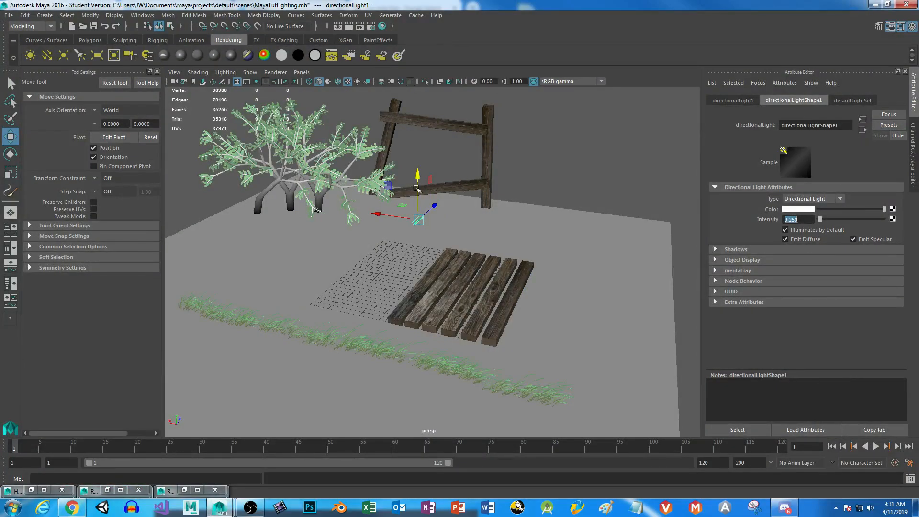
left_click(371, 26)
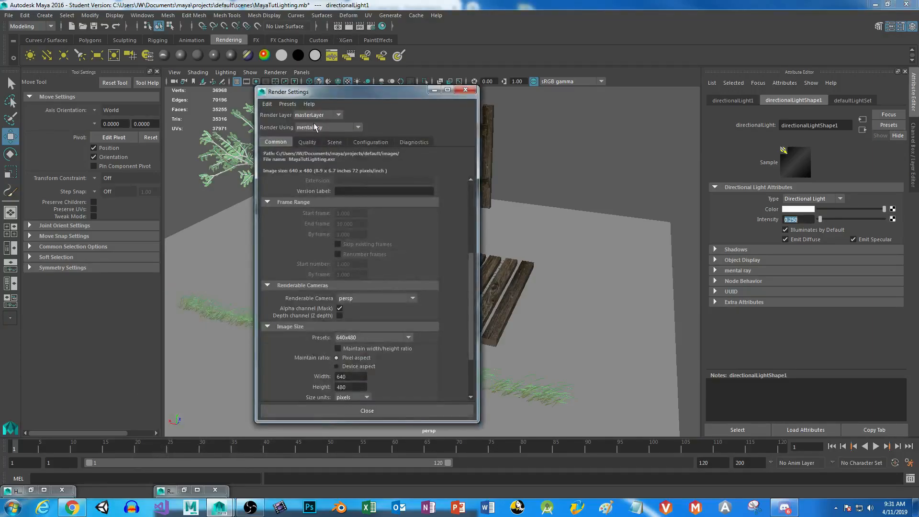
left_click(334, 142)
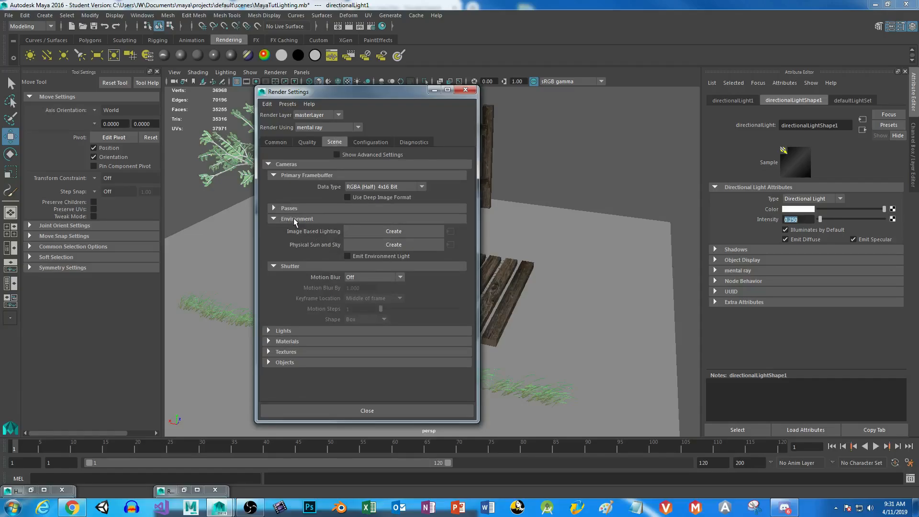
left_click(394, 231)
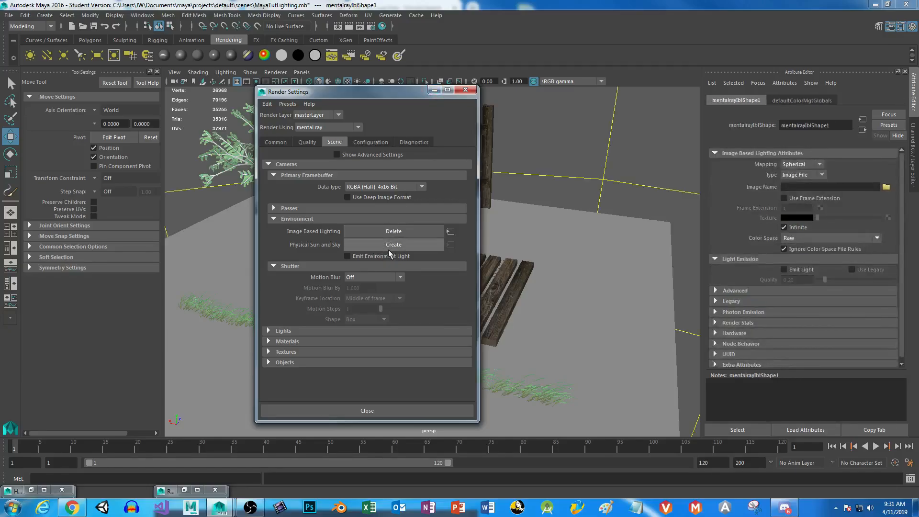
left_click(434, 91)
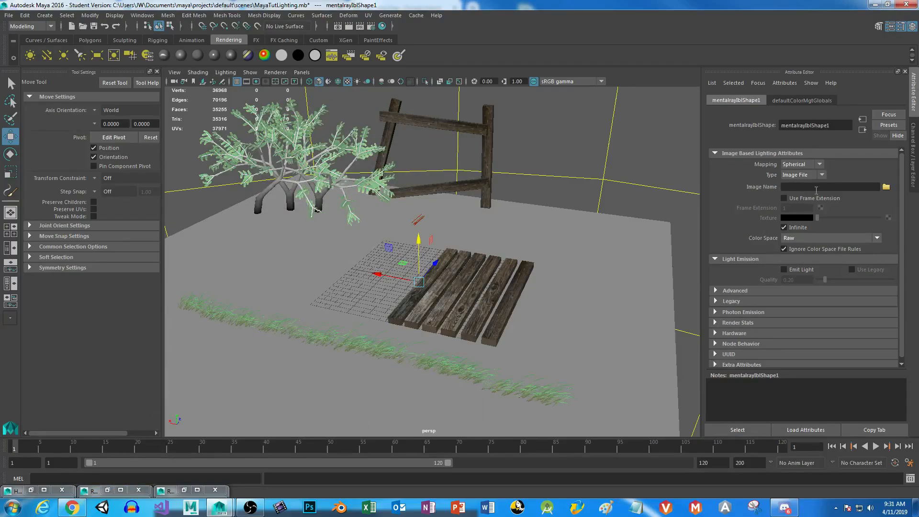
Browse to the Desktop folder to choose an image file for the image-based lighting environment
left_click(886, 187)
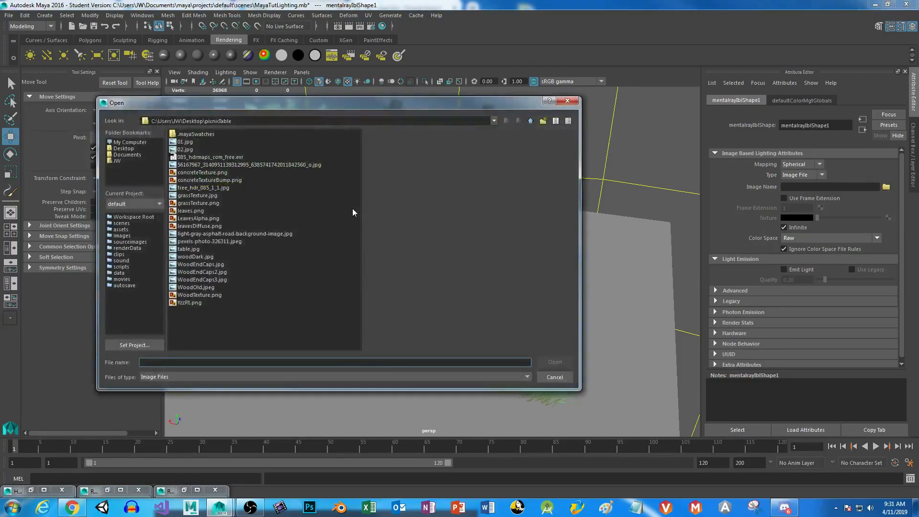
left_click(123, 148)
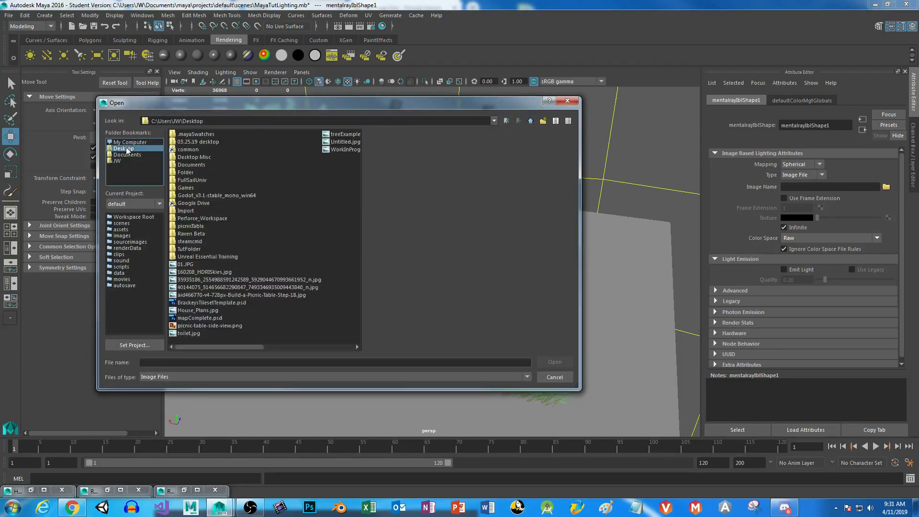
left_click(126, 143)
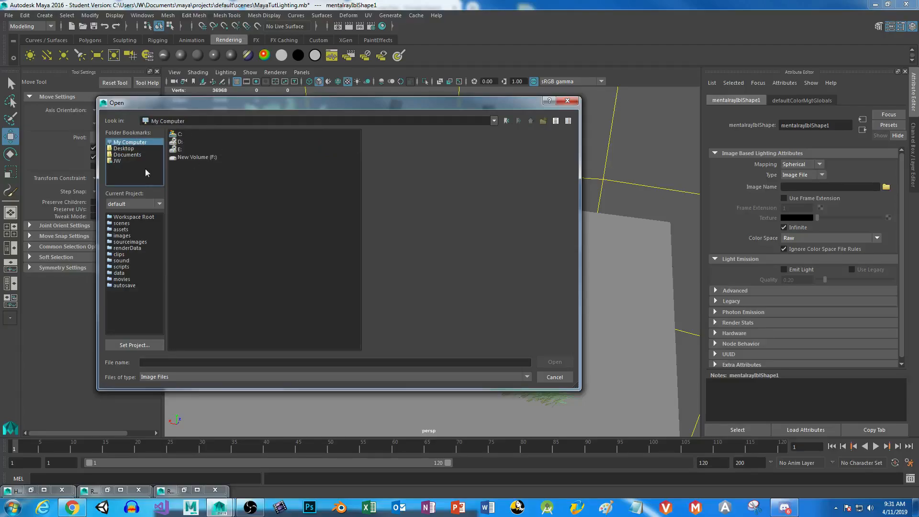
left_click(130, 148)
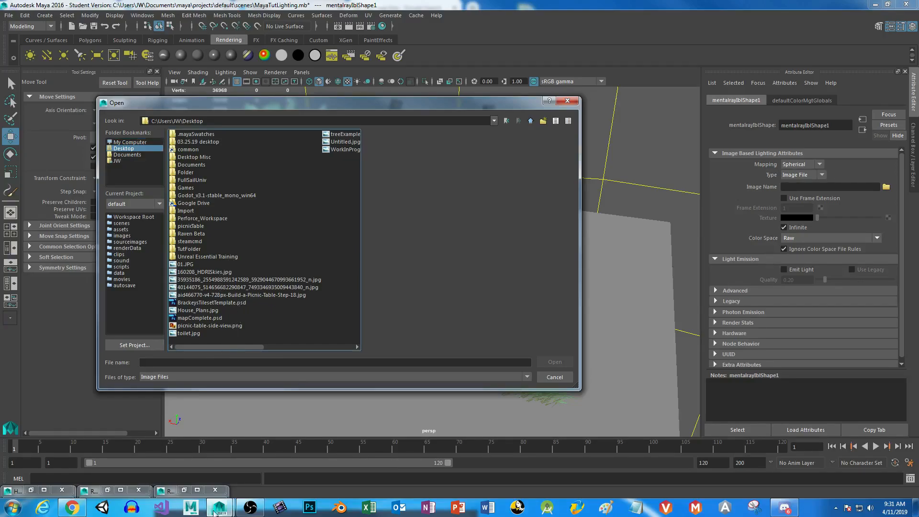
Switch to Chrome, show the downloaded 160208_HDRISkies.jpg in its folder, and return to Maya
left_click(81, 510)
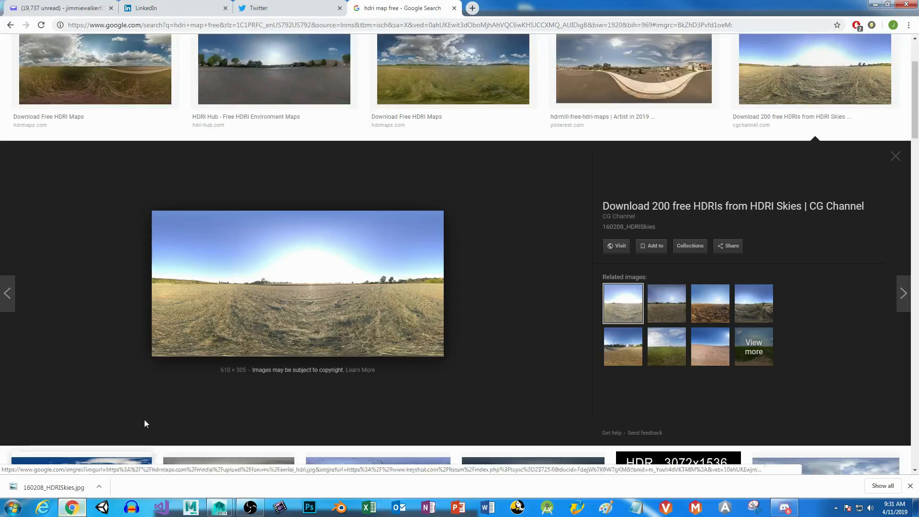
left_click(99, 486)
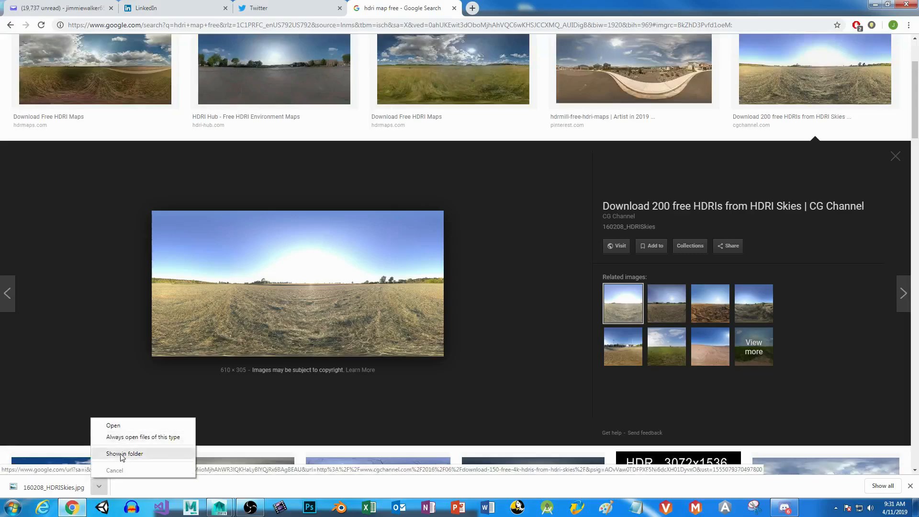
left_click(119, 453)
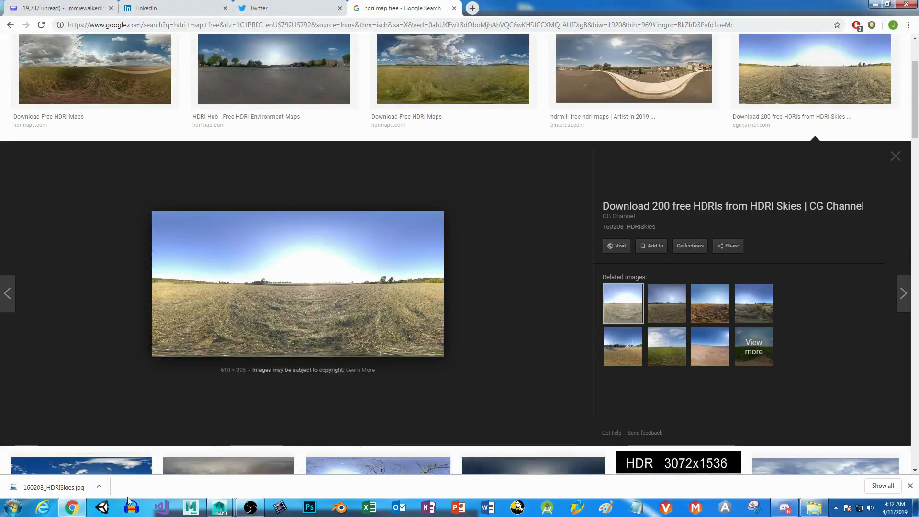
mouse_move(220, 507)
left_click(265, 464)
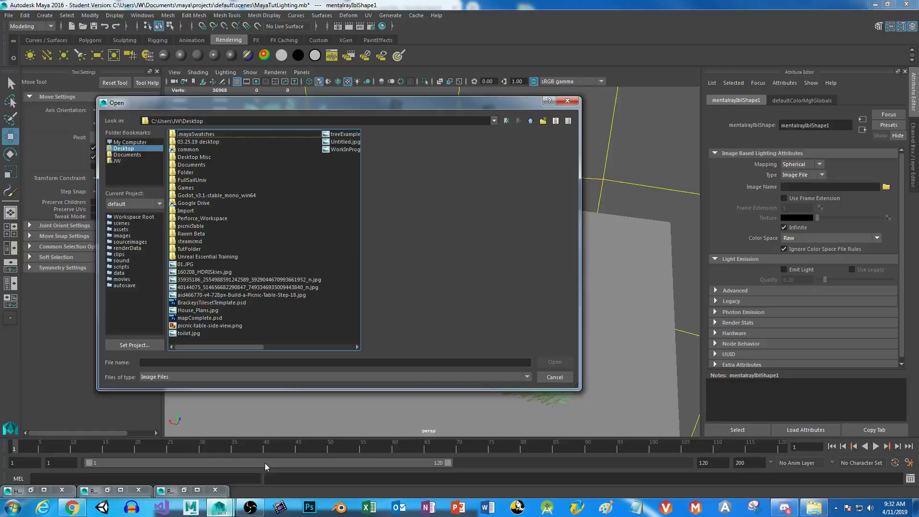
Load 160208_HDRISkies.jpg from the Desktop as the image of the image-based lighting environment
left_click(201, 272)
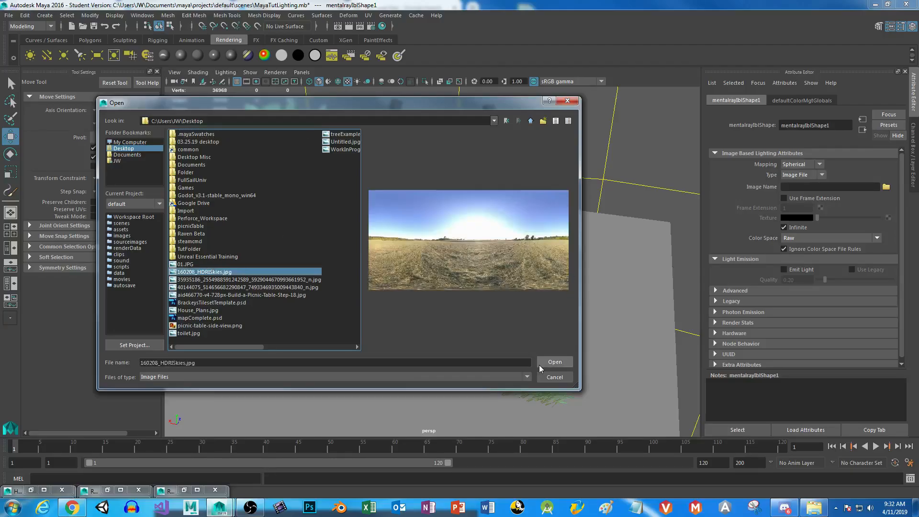
left_click(551, 361)
scroll(428, 303, "down", 3)
left_click_drag(428, 303, 649, 292, "alt")
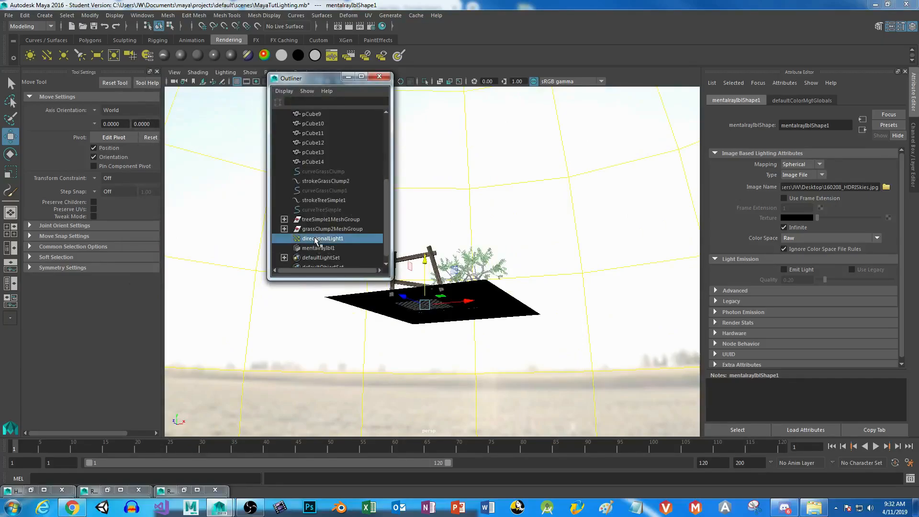
Select directionalLight1 in the Outliner, activate the Rotate tool and minimize the Outliner
left_click(314, 238)
left_click_drag(570, 260, 349, 291, "alt")
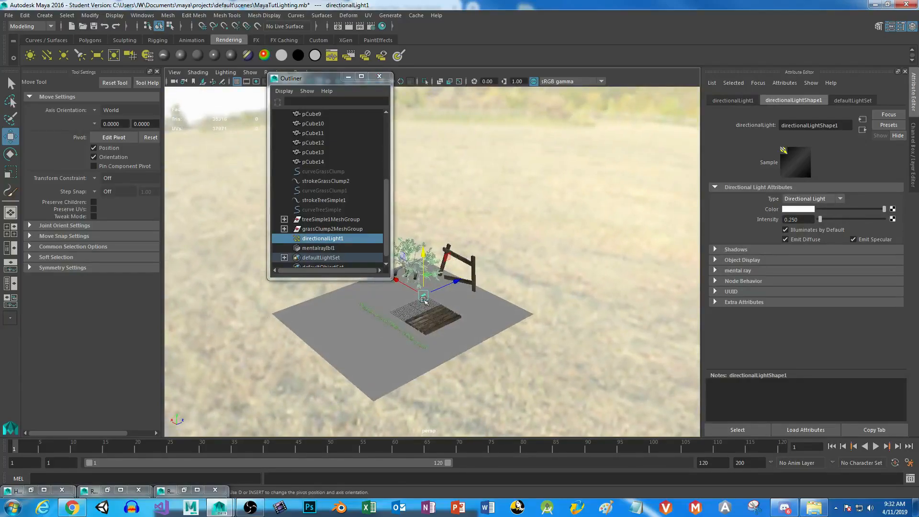
key("e")
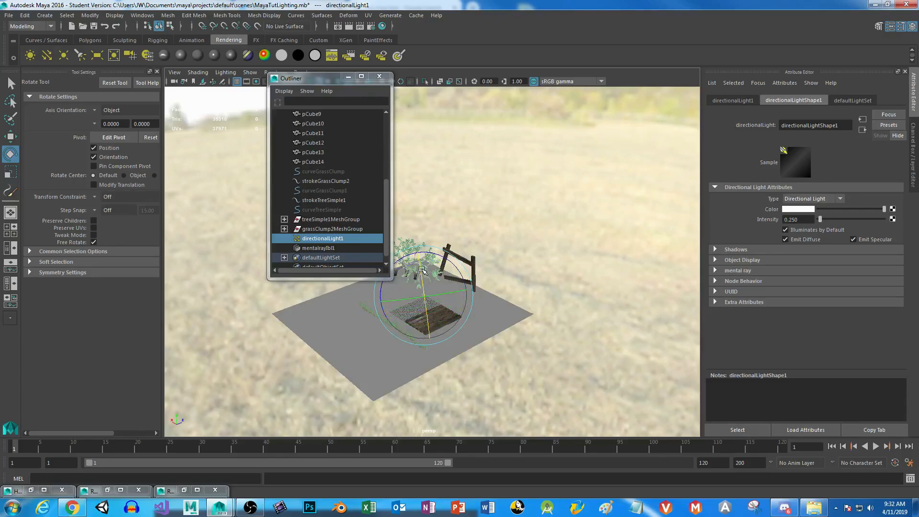
left_click(345, 77)
Frame the tree, fence, planks and grass in the perspective view and render the scene with mental ray
left_click_drag(328, 302, 423, 268, "alt")
right_click_drag(422, 268, 536, 219, "alt")
left_click_drag(306, 325, 442, 354, "alt")
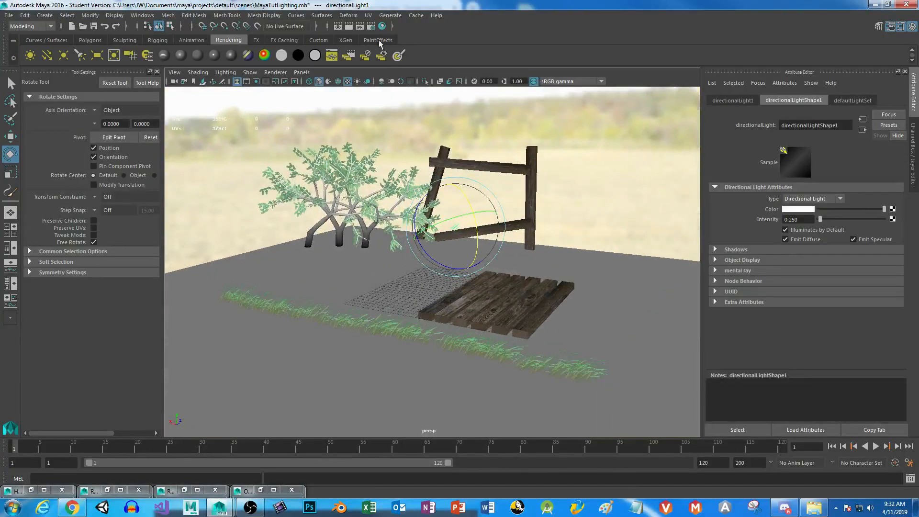
left_click(350, 27)
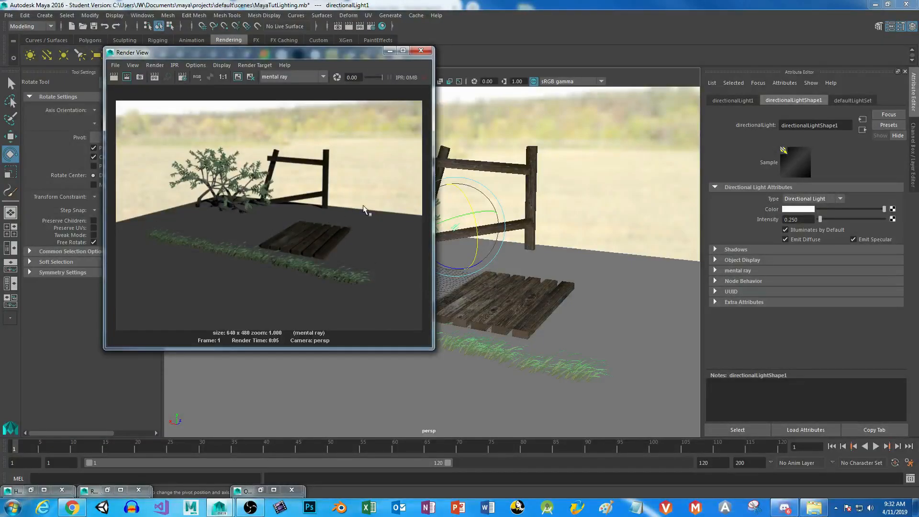
left_click(389, 51)
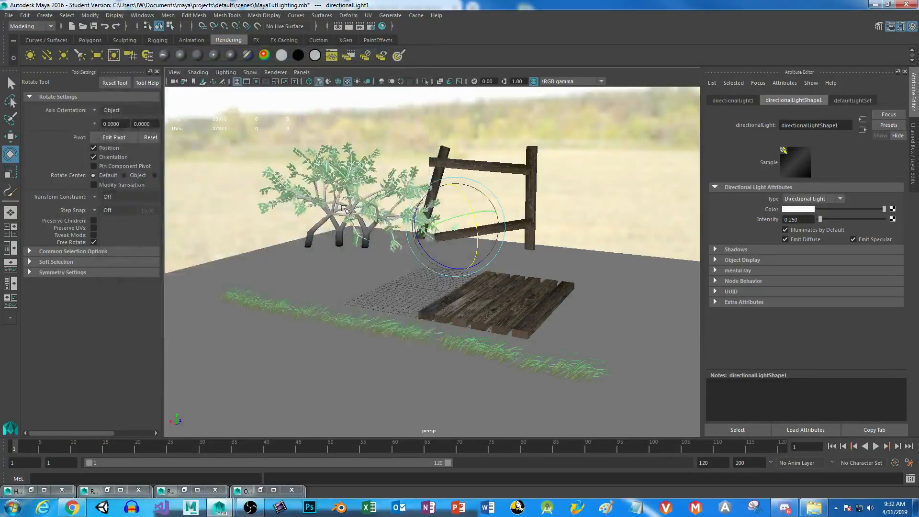
Select the tree's leaf mesh and render a close-up of the foliage and fence with mental ray
middle_click_drag(344, 209, 348, 294, "alt")
right_click_drag(349, 295, 598, 410, "alt")
middle_click_drag(335, 252, 429, 274, "alt")
right_click_drag(429, 274, 638, 485, "alt")
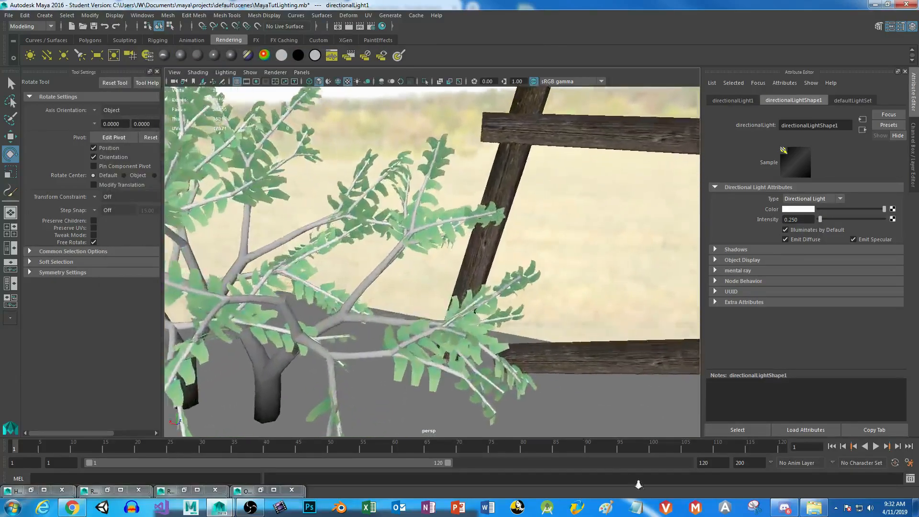
left_click(491, 318)
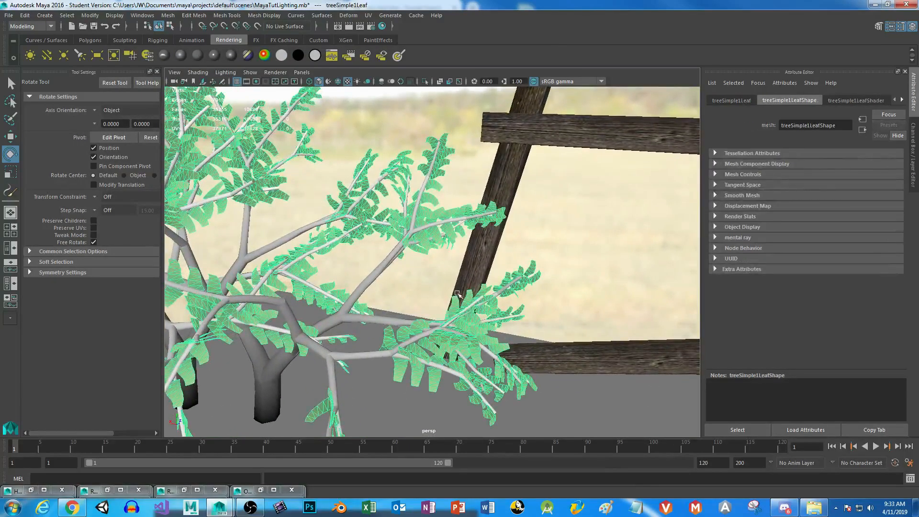
left_click(348, 25)
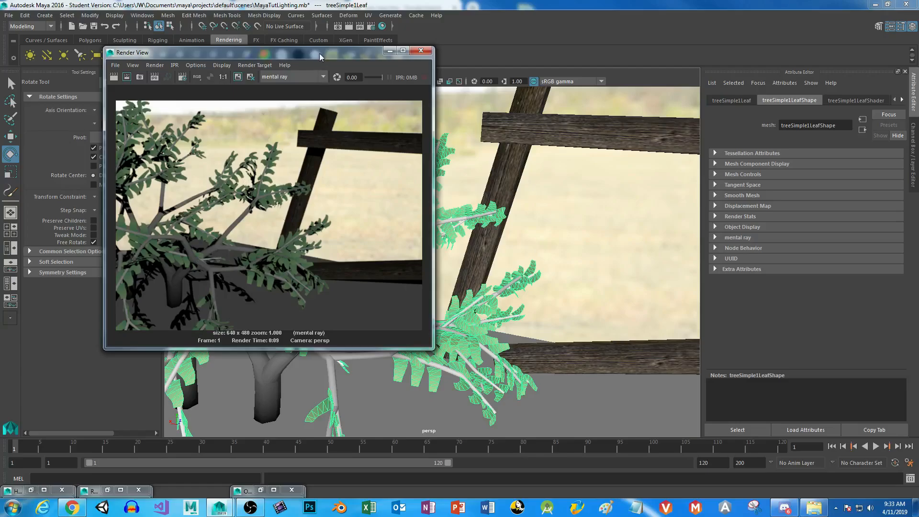
left_click_drag(330, 51, 0, 96)
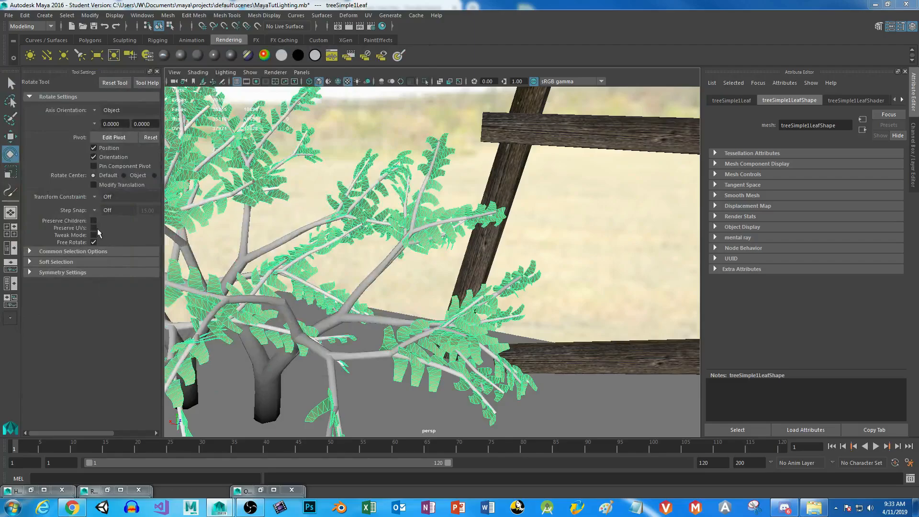
Examine the color ramp feeding the treeSimple1LeafShader material and return to the shader's attributes
left_click(850, 101)
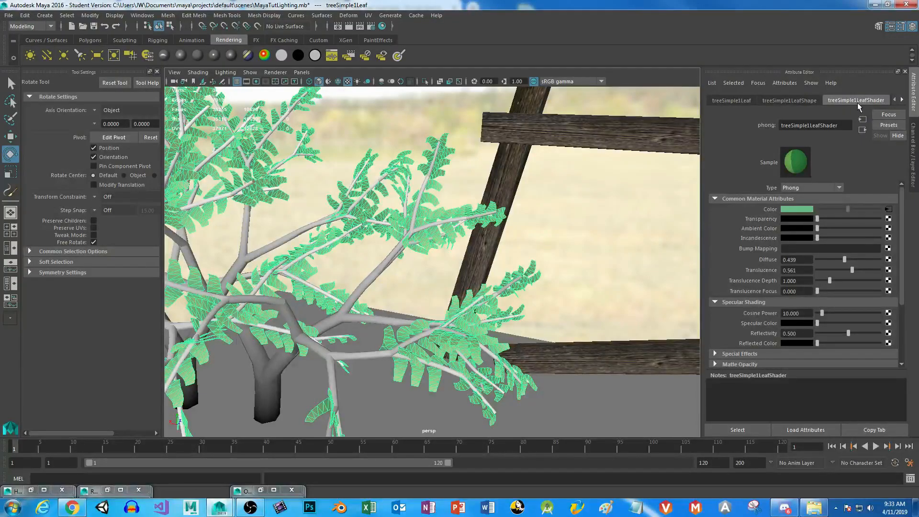
left_click(889, 210)
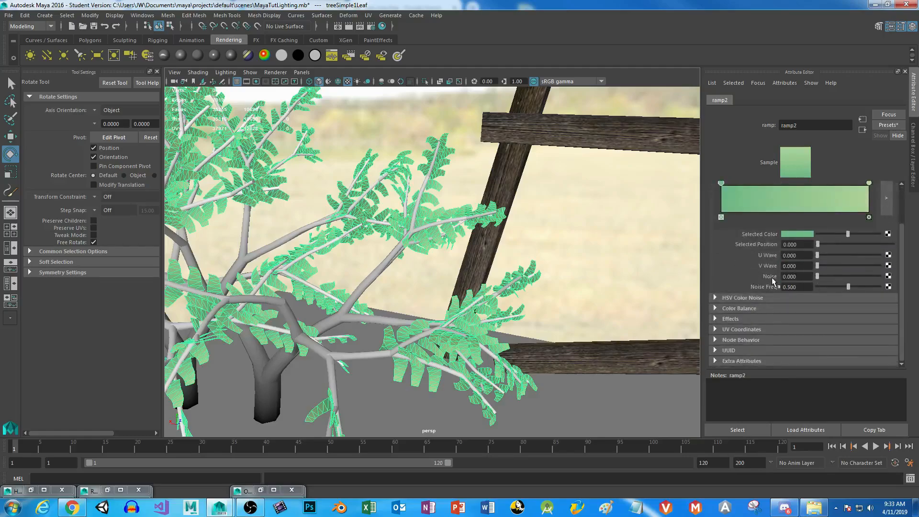
scroll(814, 277, "down", 2)
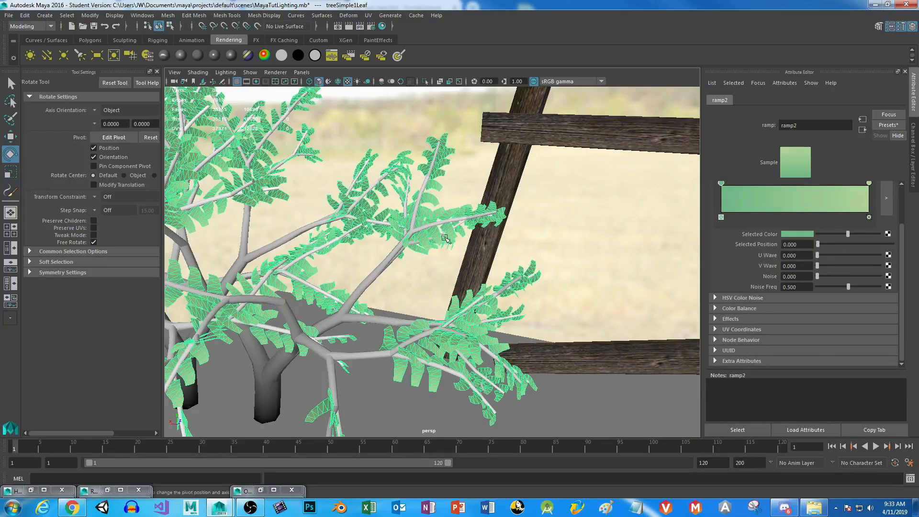
left_click(869, 184)
left_click(721, 184)
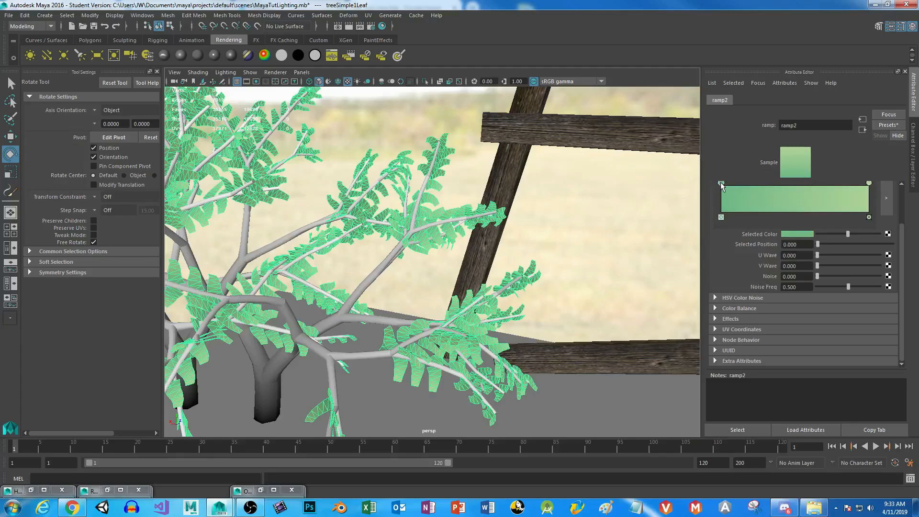
left_click(862, 130)
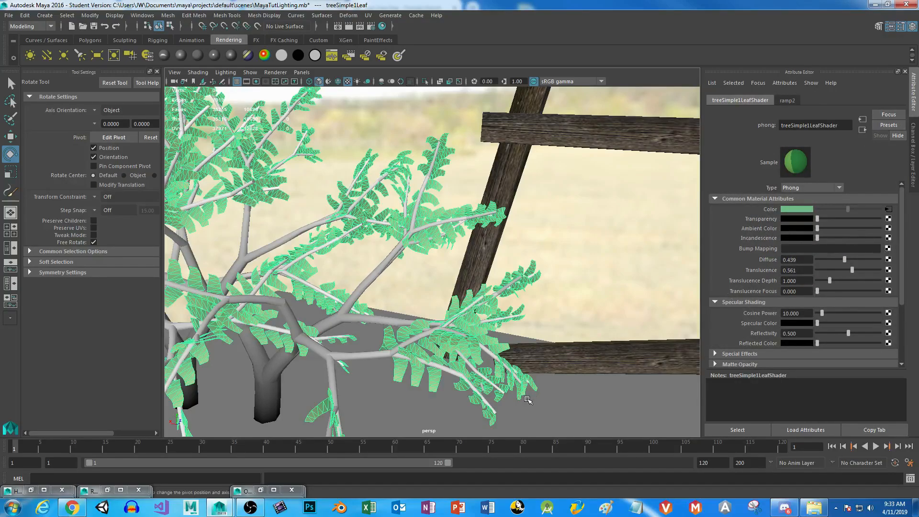
Switch to the File Explorer window with Maya 2016's brushImages folder and display its full path
mouse_move(71, 510)
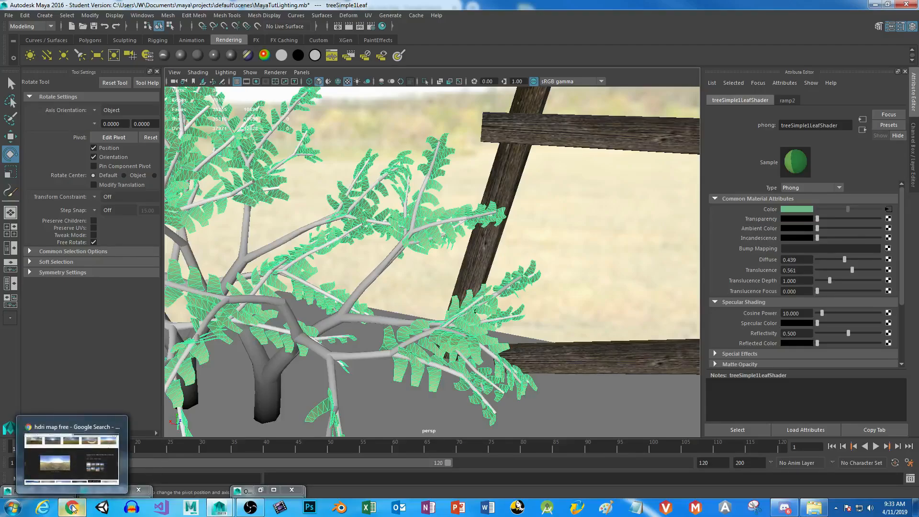
left_click(12, 508)
left_click(144, 346)
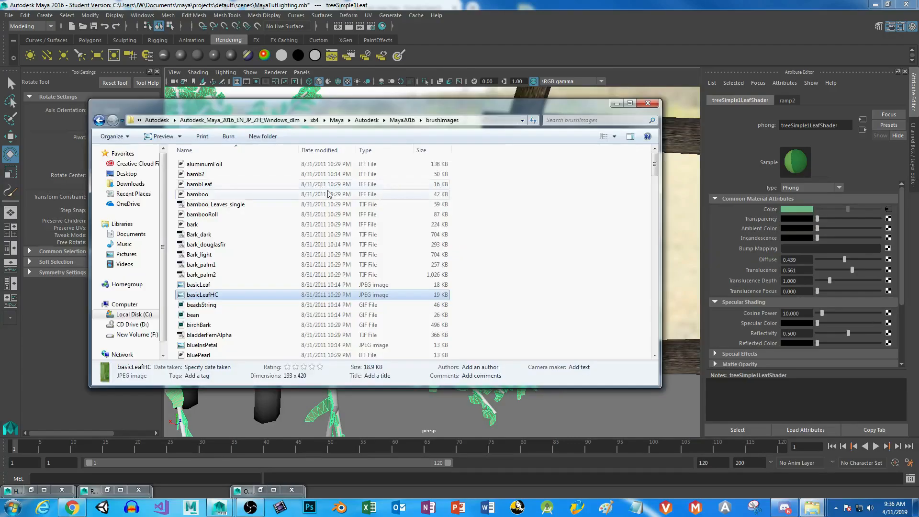
left_click(140, 120)
left_click(157, 120)
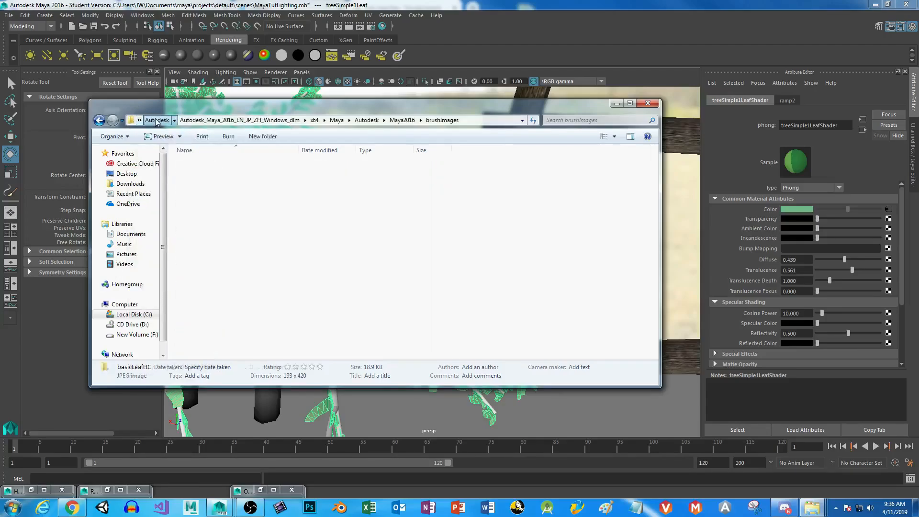
key("alt+Left")
left_click(491, 120)
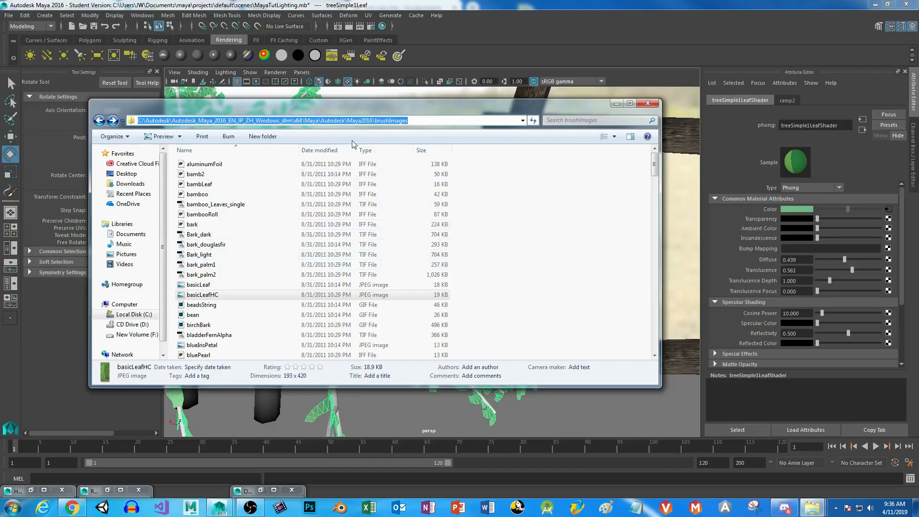
Look through the texture image files in the brushImages folder
left_click(211, 184)
scroll(230, 283, "down", 3)
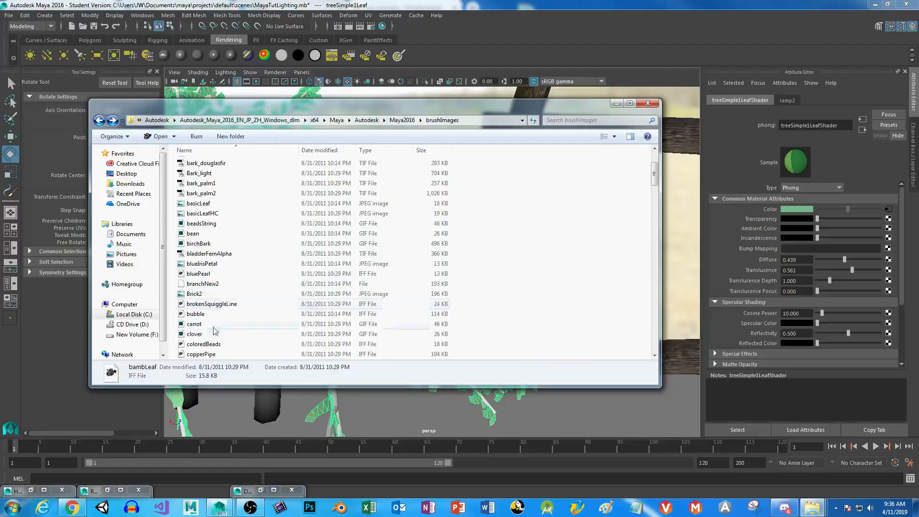
left_click(216, 274)
left_click(215, 284)
left_click(216, 306)
scroll(217, 306, "down", 4)
left_click(220, 293)
scroll(225, 307, "down", 1)
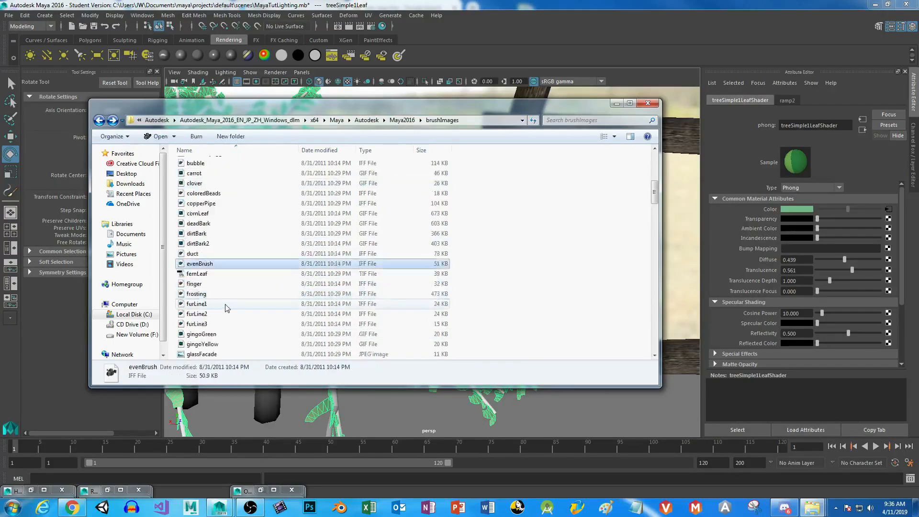
scroll(227, 307, "down", 2)
left_click(218, 294)
left_click(194, 253)
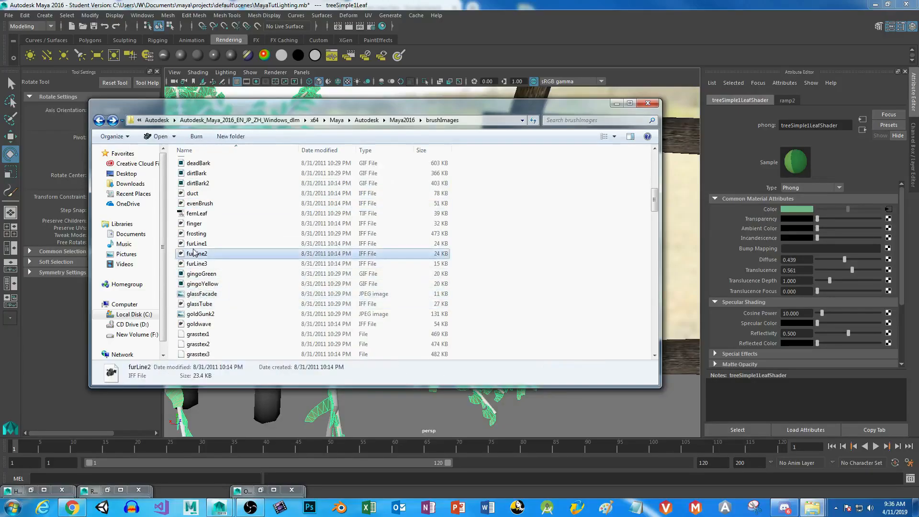
Open the frosting IFF texture in the FCheck image viewer
left_click(194, 234)
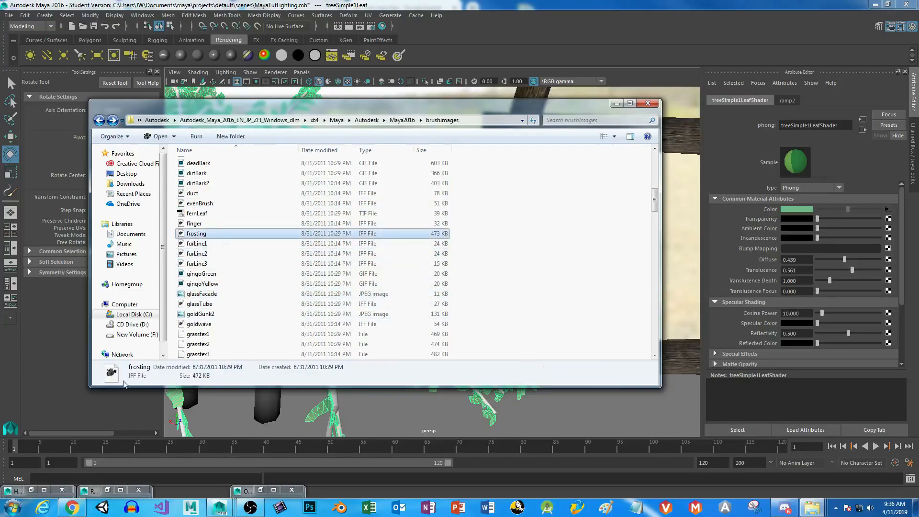
right_click(194, 234)
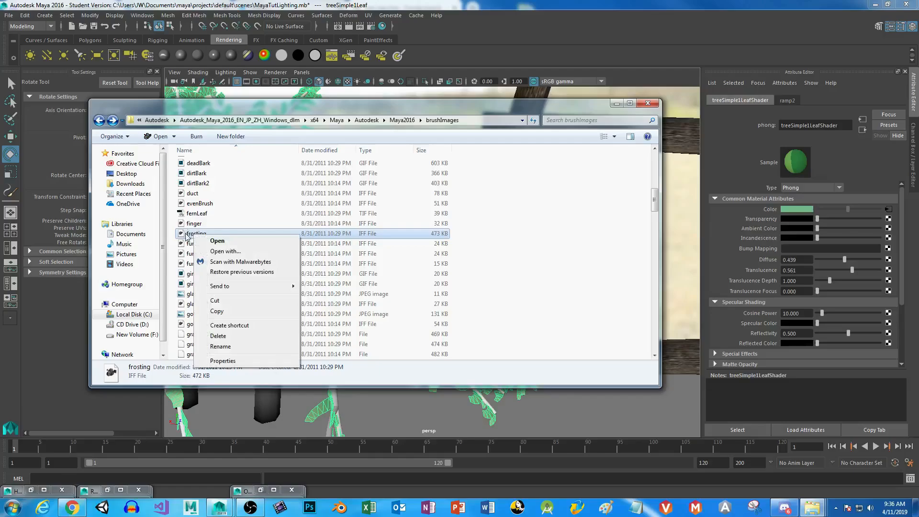
left_click(186, 235)
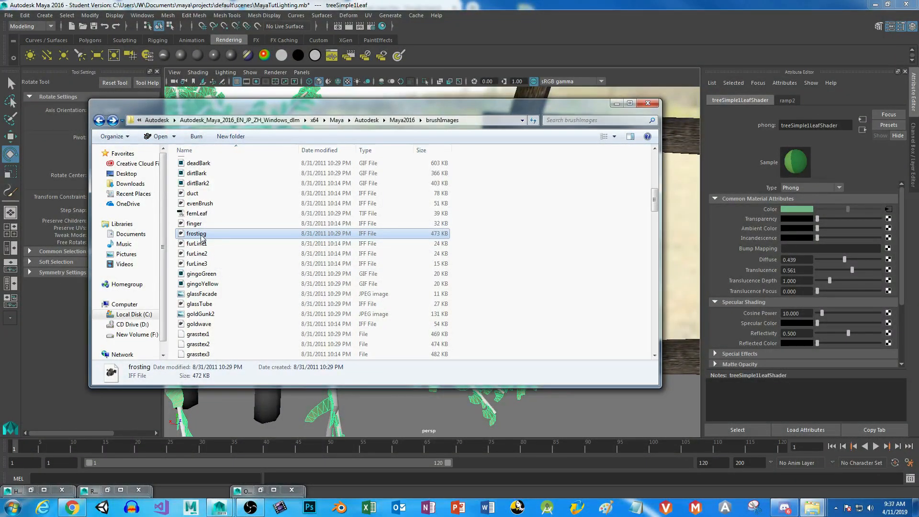
double_click(201, 234)
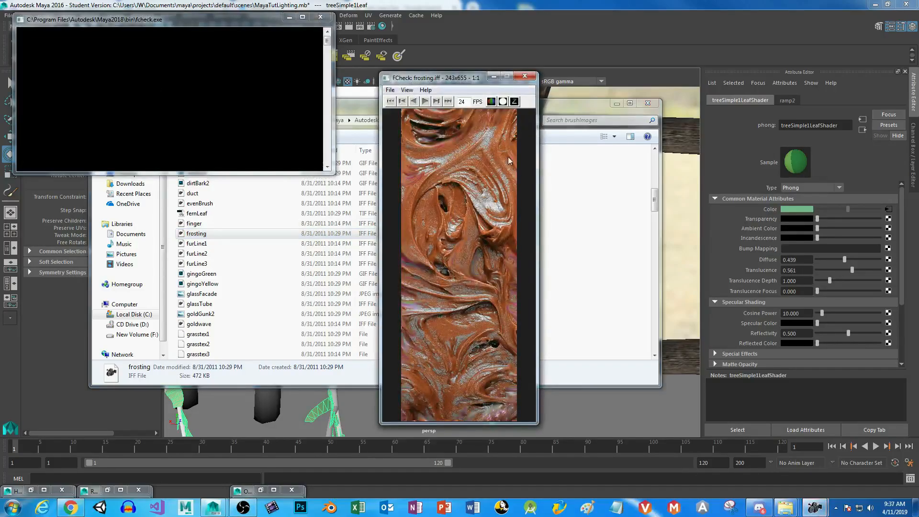
Close the frosting texture preview and return to the brushImages file list
left_click(526, 77)
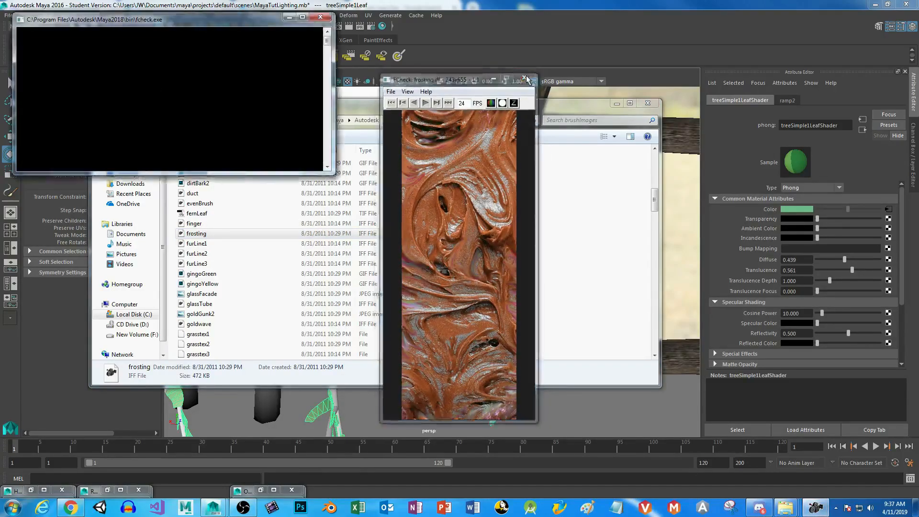
key("Up")
key("Up")
key("Up")
key("Up")
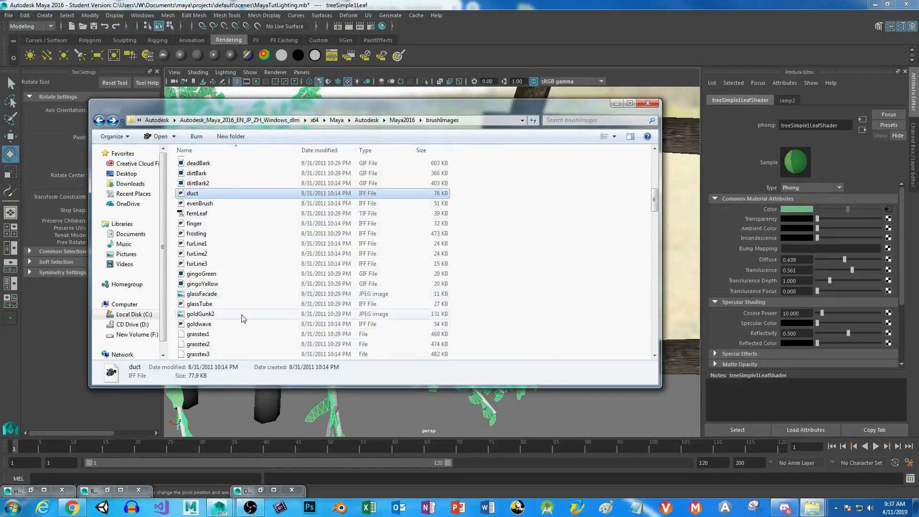
Locate the oakLeaf TIF texture in the brushImages folder and copy the folder's full path
scroll(244, 287, "down", 12)
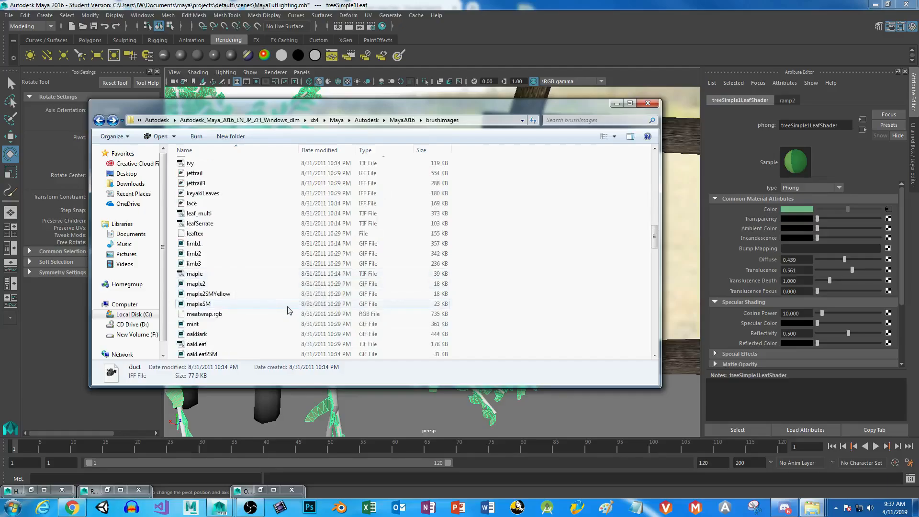
left_click(203, 335)
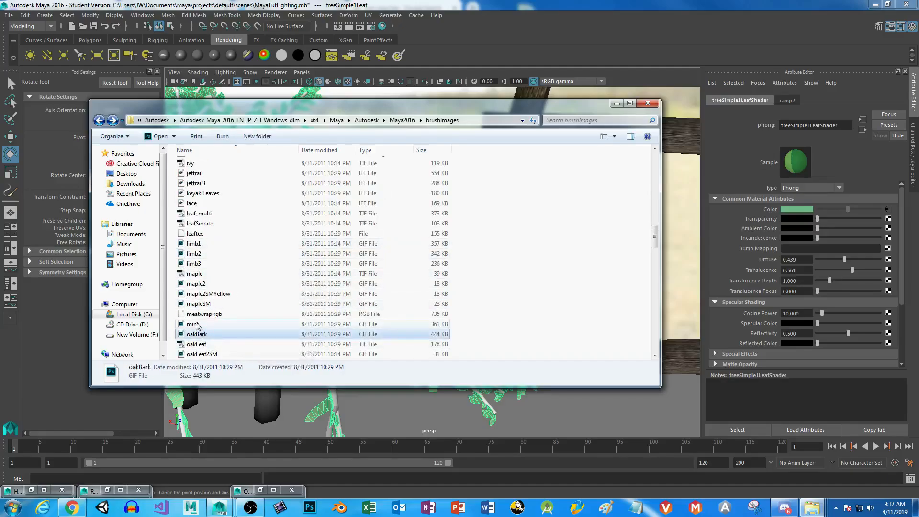
left_click(224, 344)
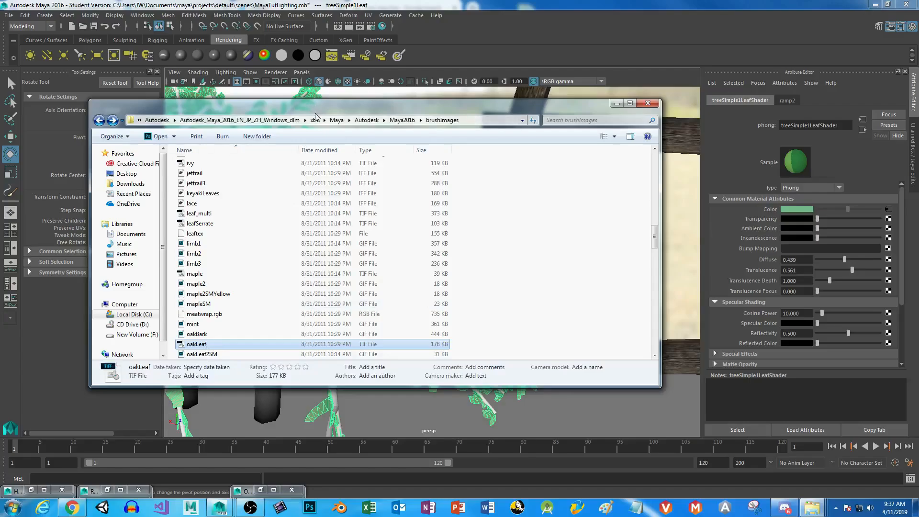
left_click(370, 118)
key("ctrl+c")
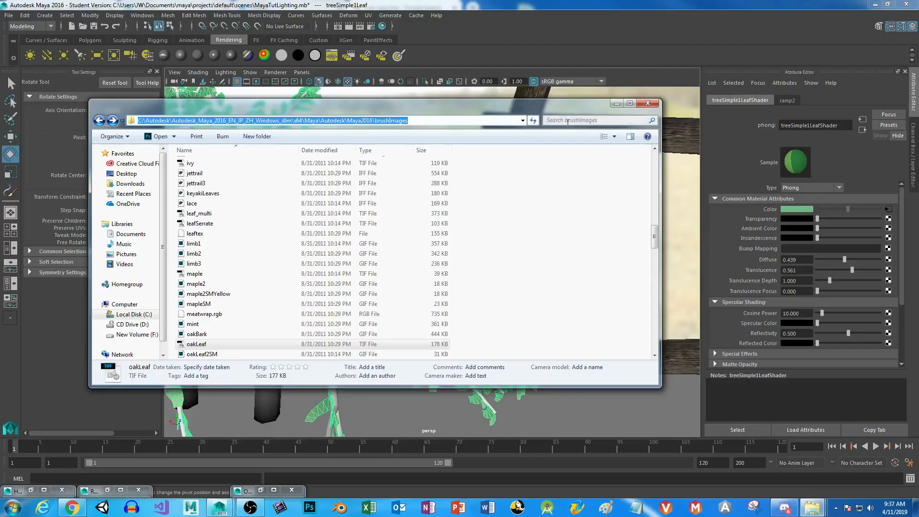
Map a File texture to the start color, at position 0.000, of the ramp feeding the leaf shader's color
left_click(889, 210)
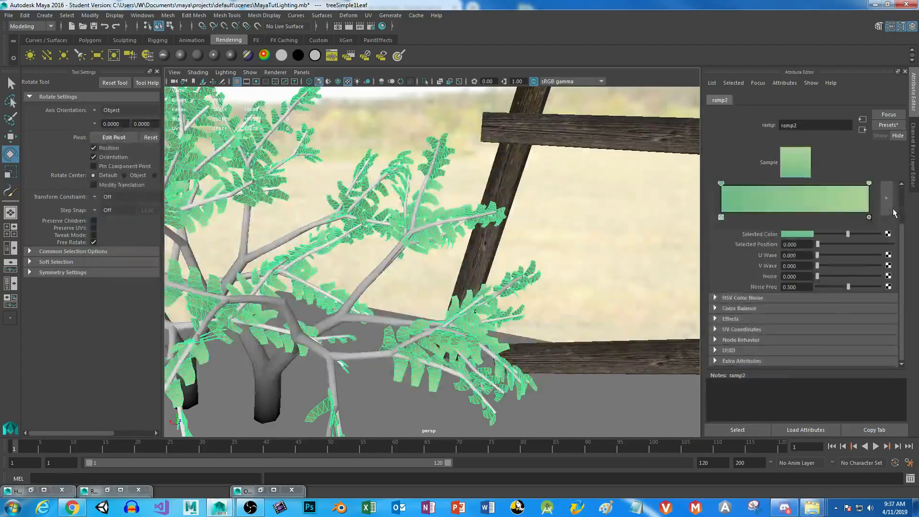
left_click(888, 234)
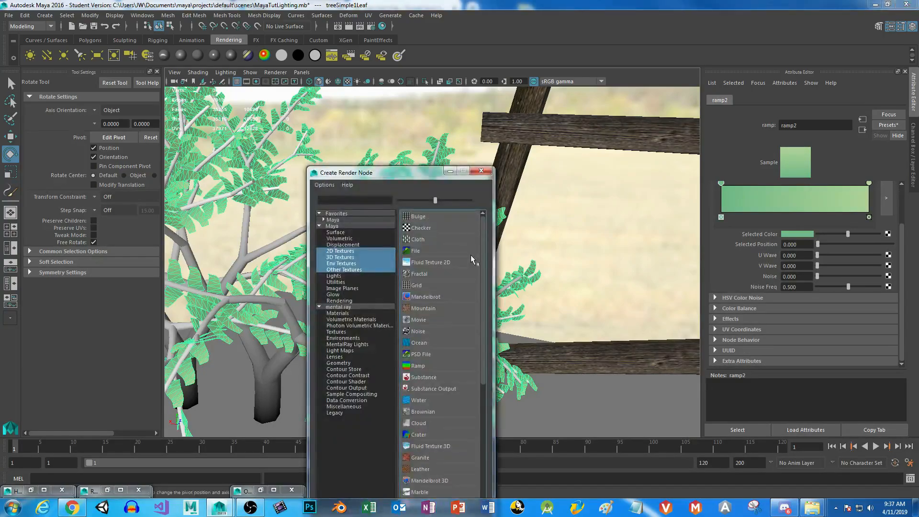
left_click(422, 247)
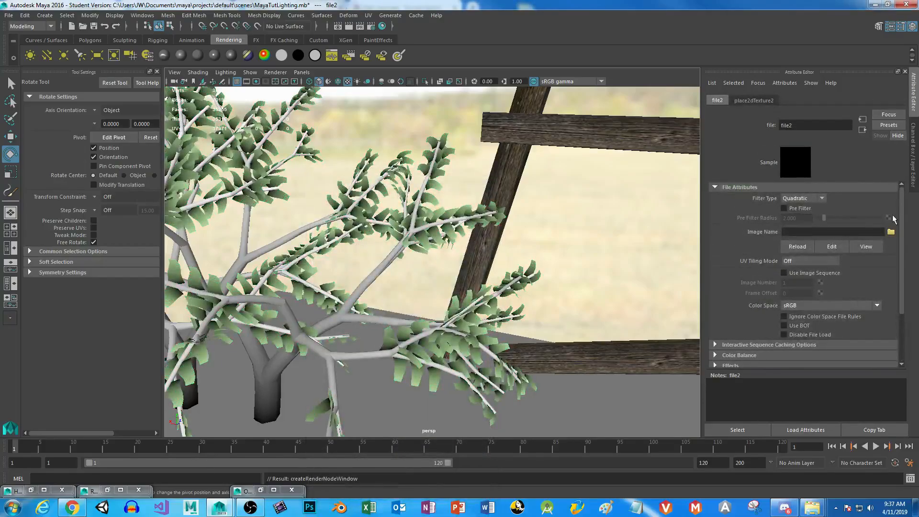
Load oakLeaf.tif from the copied Maya2016 brushImages folder path as the new file texture's image
left_click(863, 231)
key("ctrl+v")
left_click(891, 232)
left_click(229, 121)
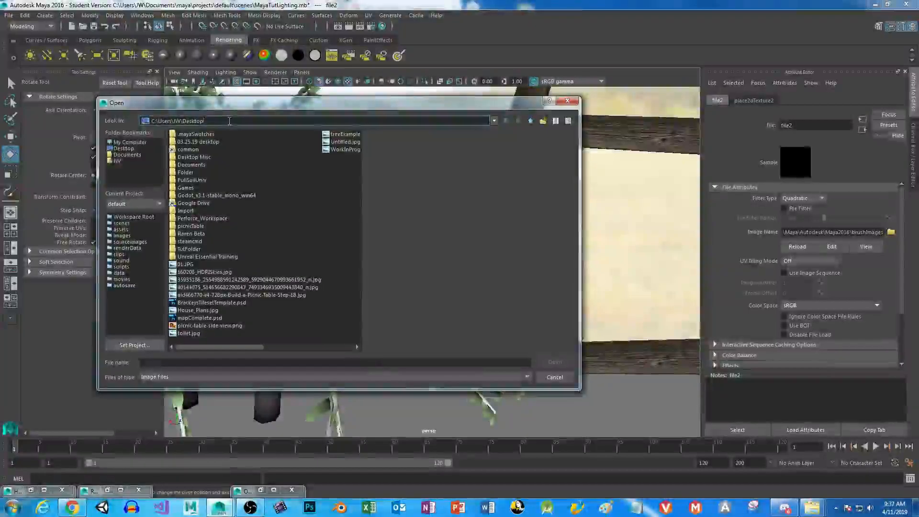
left_click_drag(229, 121, 94, 121)
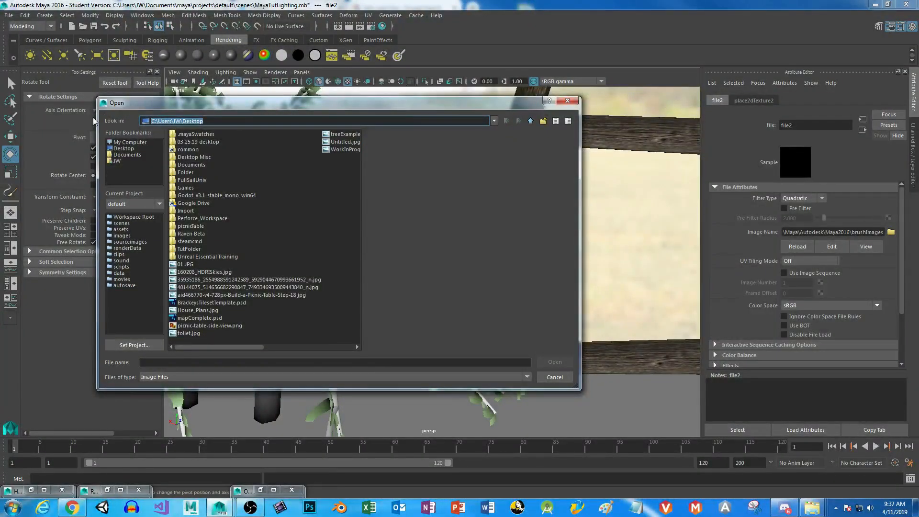
key("ctrl+v")
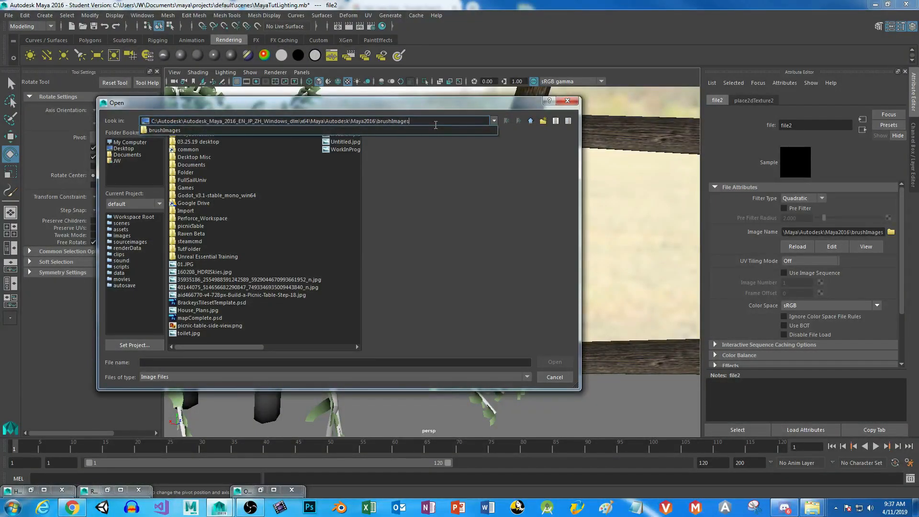
key("Return")
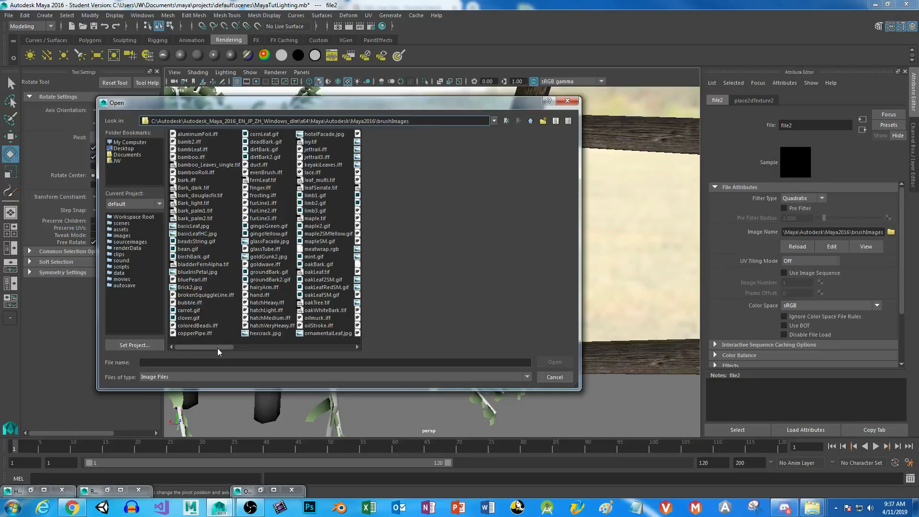
left_click_drag(217, 348, 239, 348)
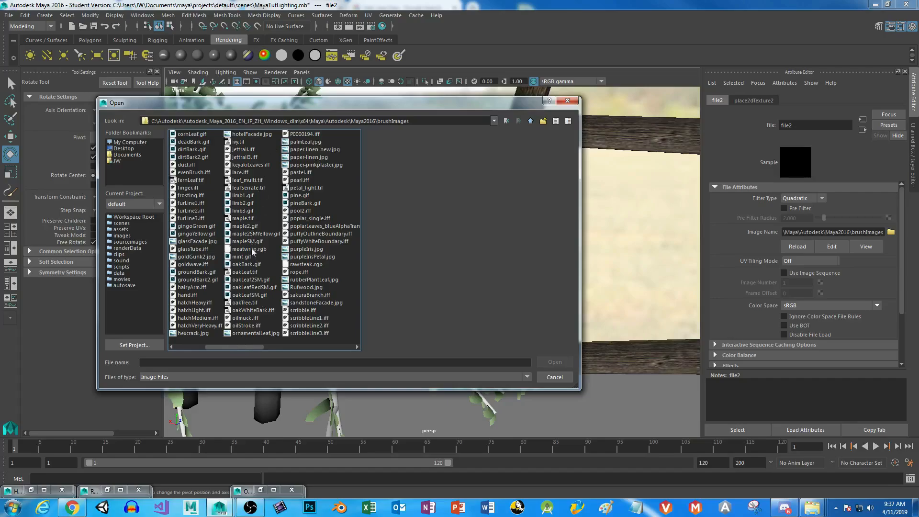
left_click(252, 272)
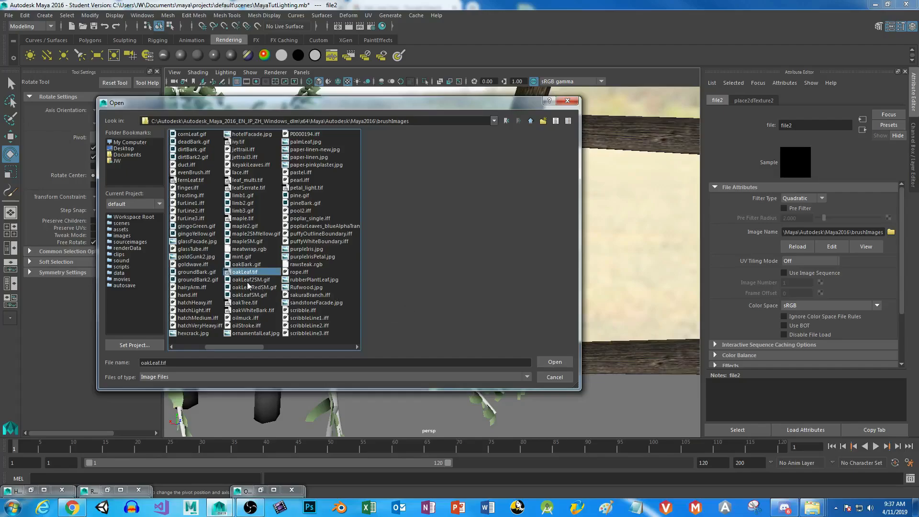
left_click(550, 362)
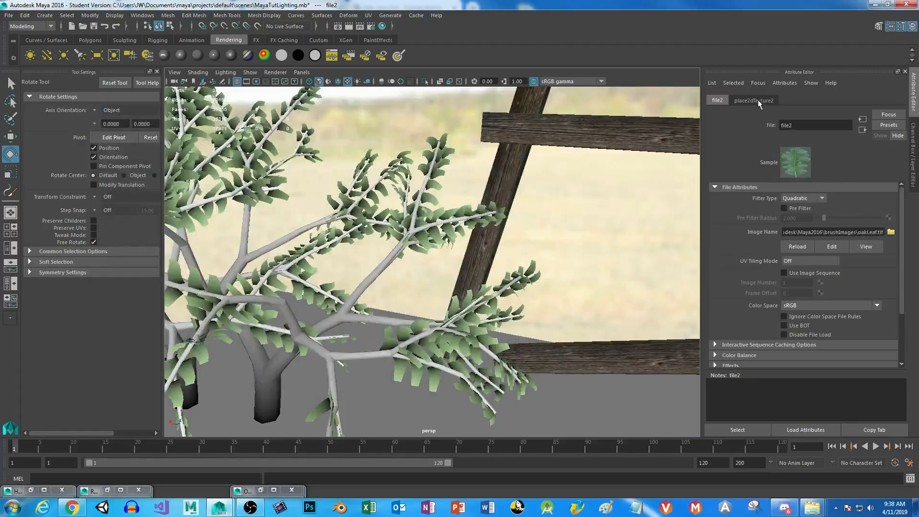
Map a File texture to the ramp's end color at position 1.000 and load oakLeaf.tif into it
left_click(862, 130)
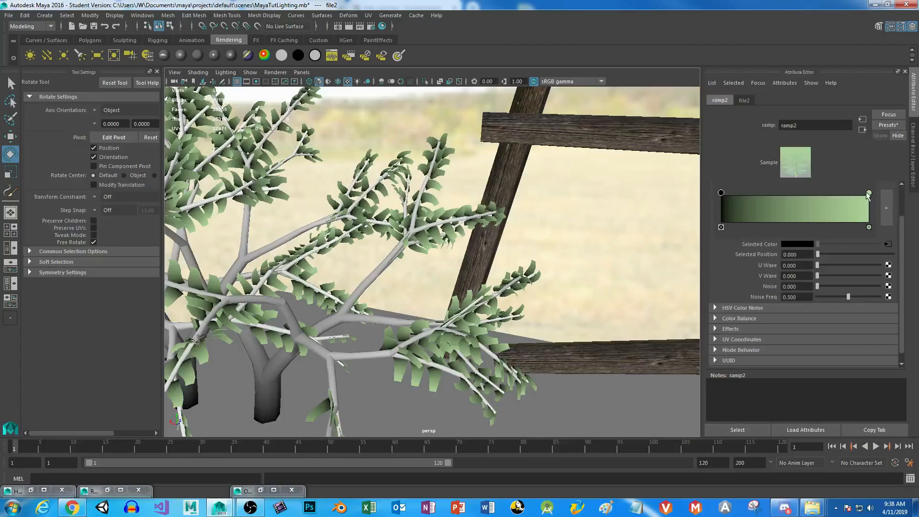
left_click(869, 193)
left_click(888, 244)
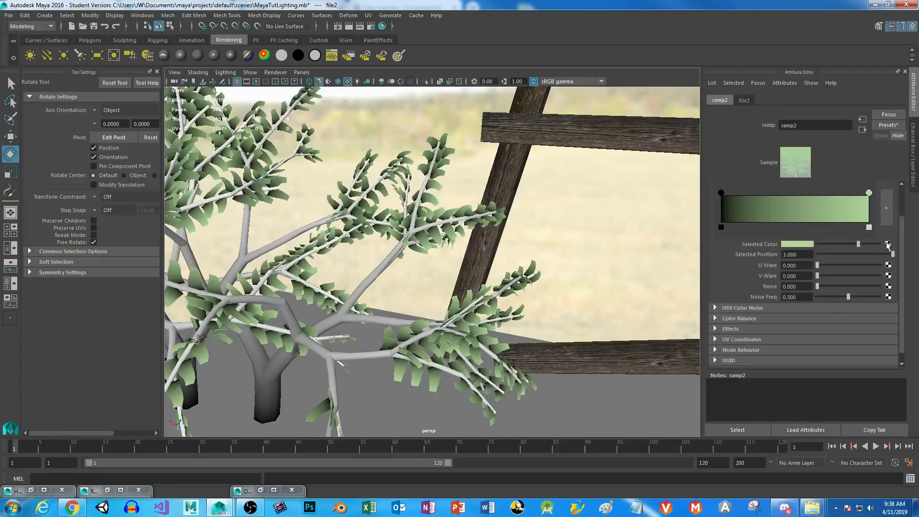
left_click(417, 251)
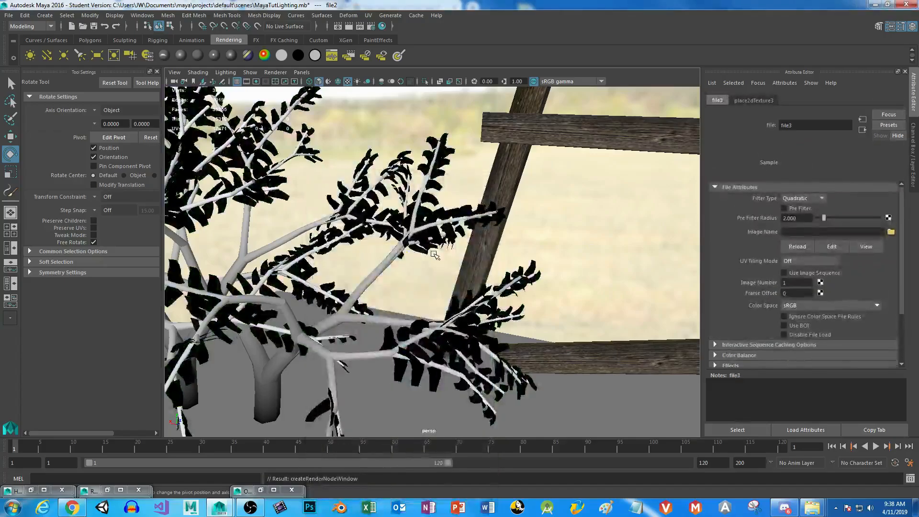
left_click(890, 232)
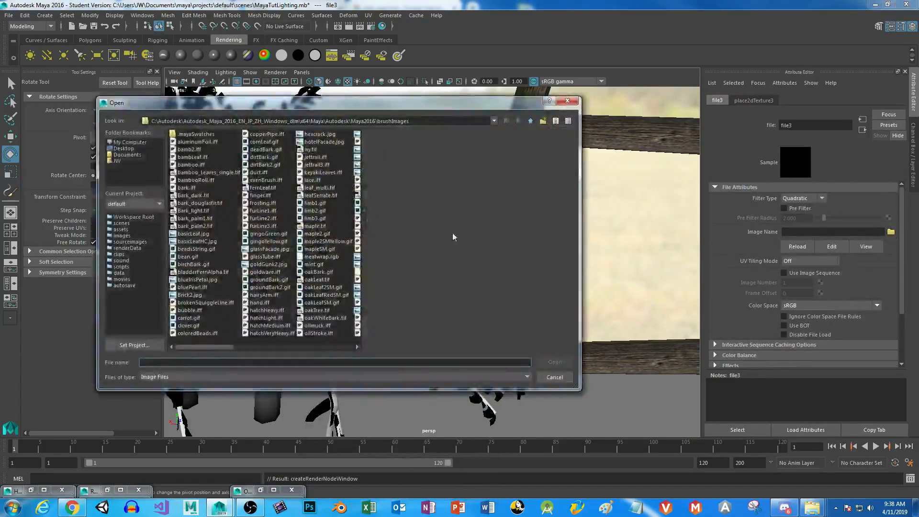
left_click_drag(208, 346, 232, 346)
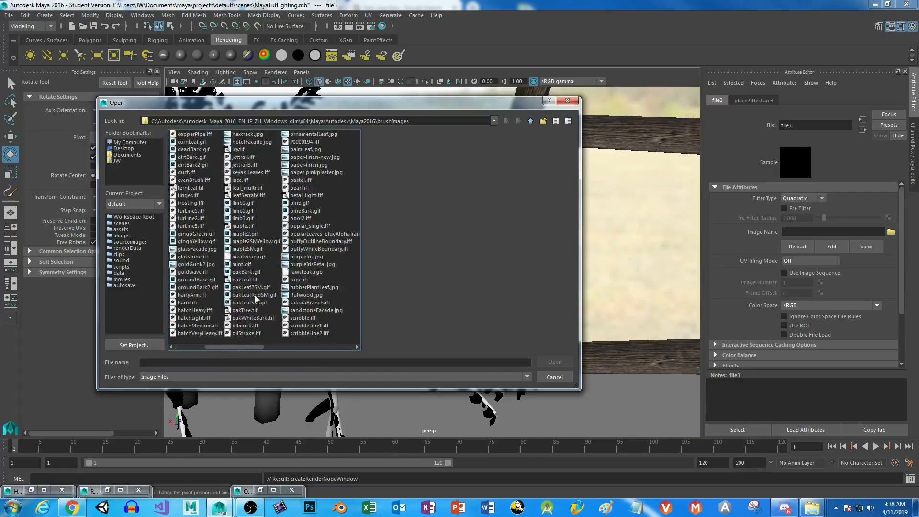
left_click(249, 280)
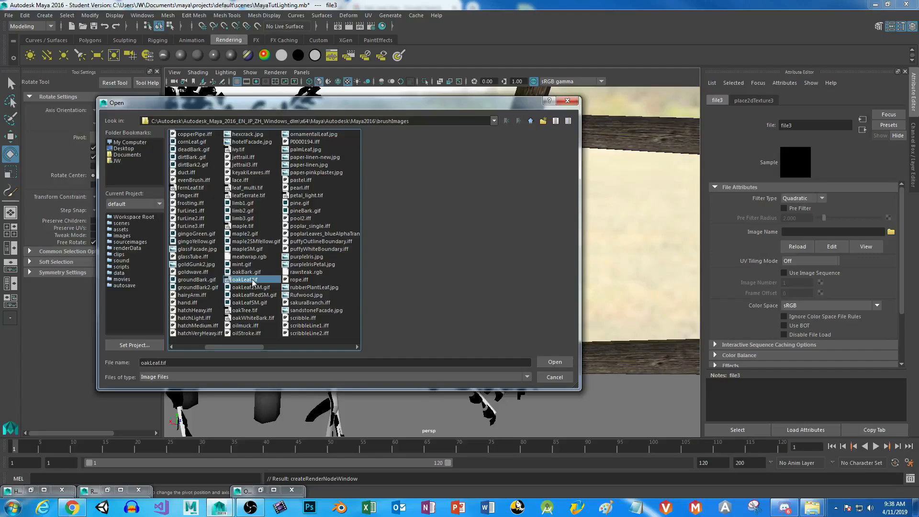
left_click(554, 363)
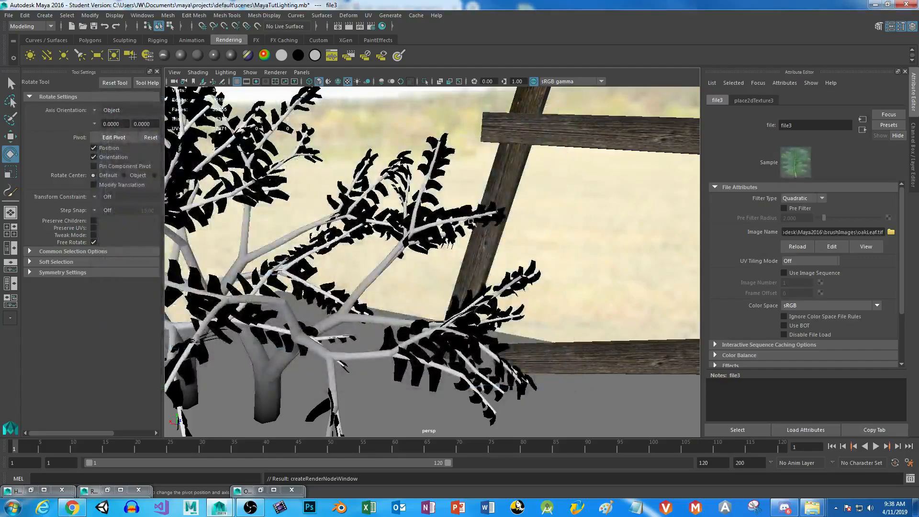
Test-render the perspective view with mental ray, and minimize the render window
left_click(350, 27)
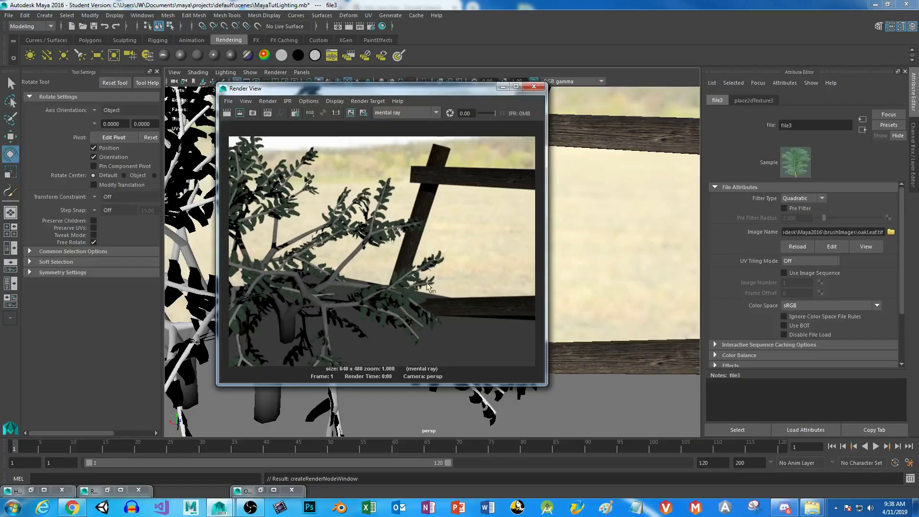
left_click(503, 86)
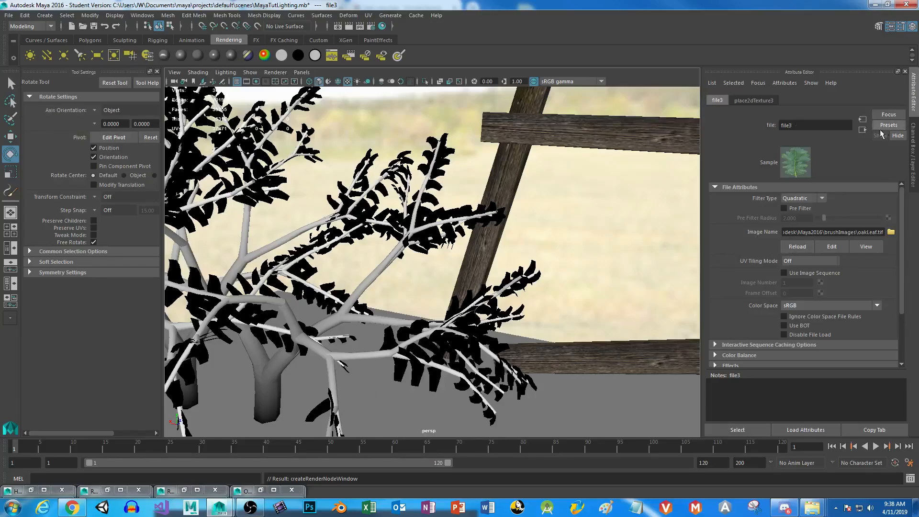
Reopen the oakLeaf file texture on the ramp's end color and slightly lower its Color Gain under Color Balance
left_click(863, 131)
left_click(864, 128)
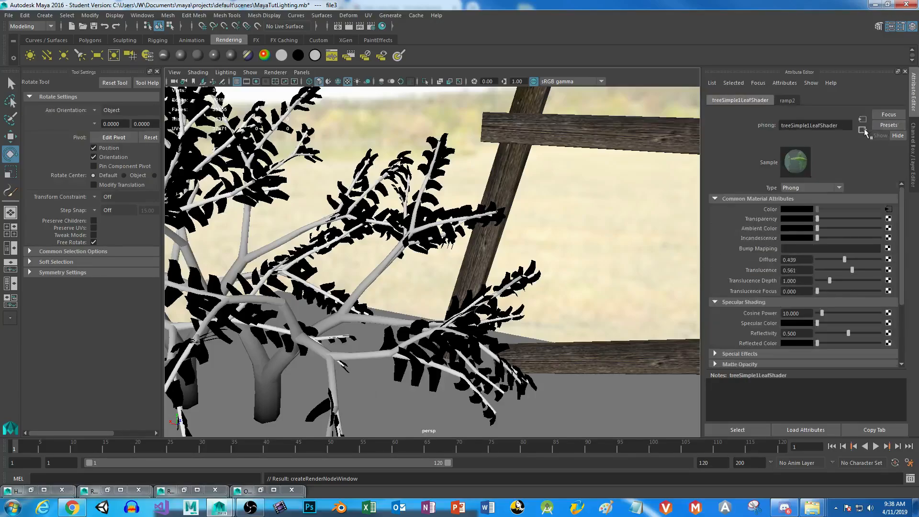
left_click(891, 209)
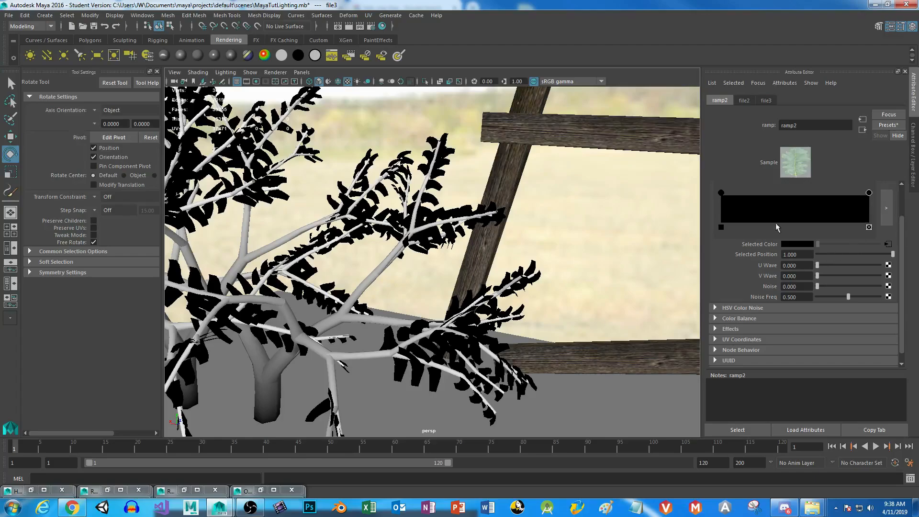
left_click(721, 193)
left_click(869, 193)
left_click(888, 244)
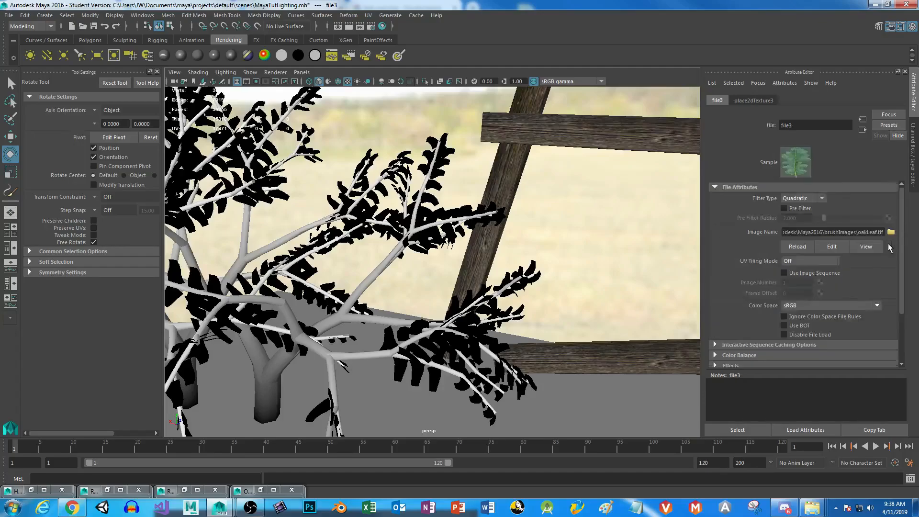
left_click(715, 354)
scroll(901, 246, "down", 2)
scroll(901, 245, "down", 3)
left_click_drag(879, 282, 863, 282)
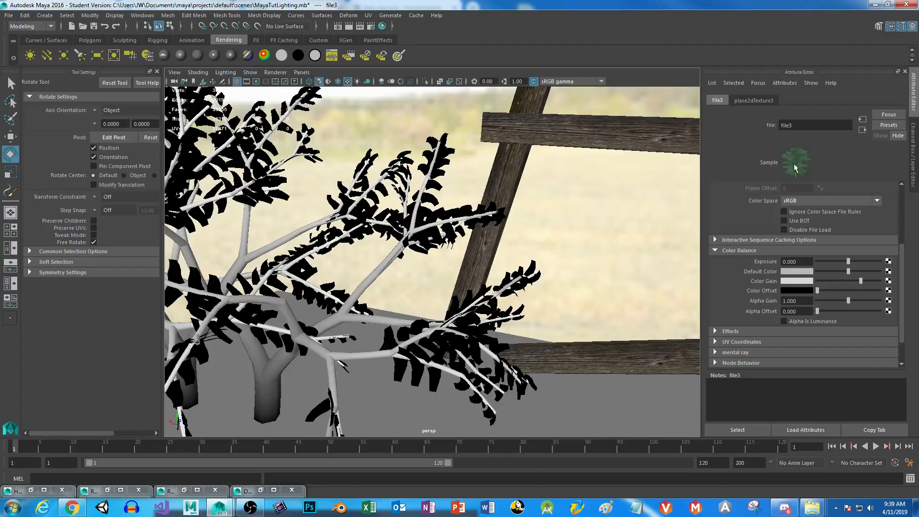
Map a File texture to treeSimple1LeafShader's bump mapping and set the bump depth to 0.2
left_click(862, 129)
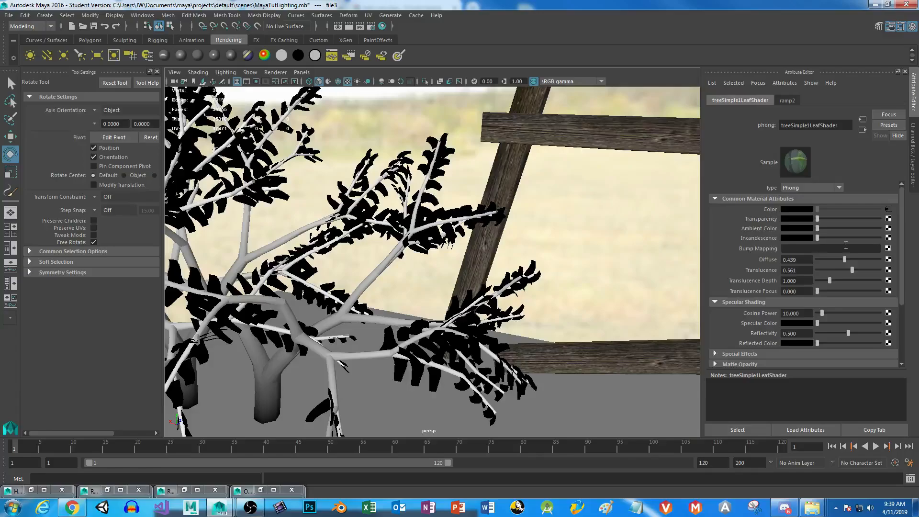
left_click(888, 249)
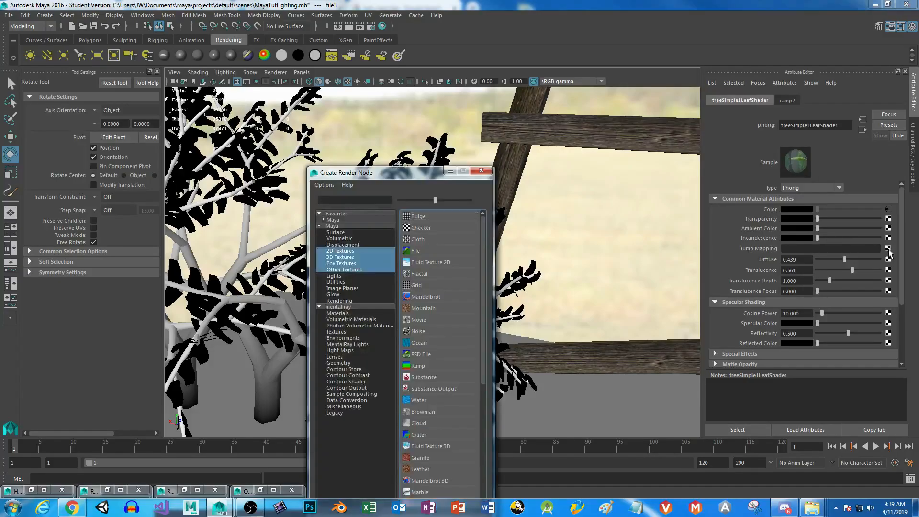
left_click(443, 255)
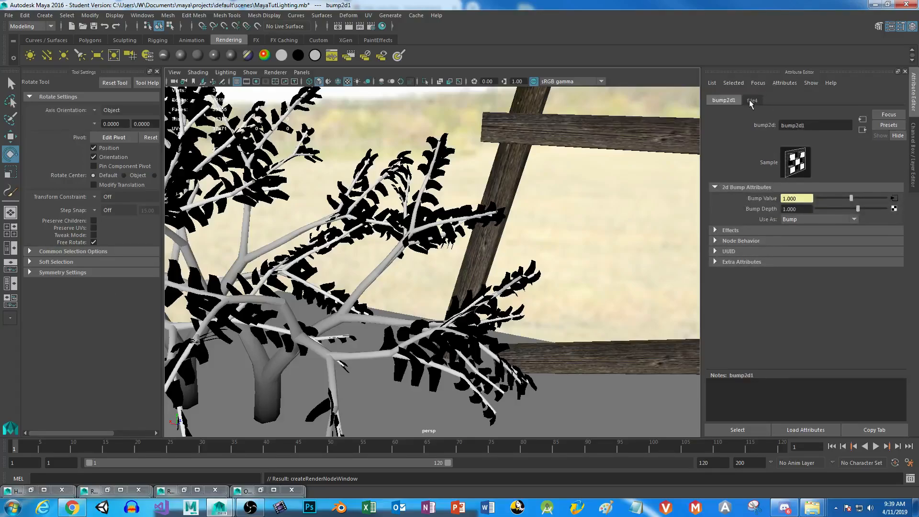
left_click(806, 209)
type(".2")
key("Return")
Load oakLeaf.tif from the brushImages folder into the file texture driving the leaf shader's bump
left_click(752, 100)
scroll(858, 233, "up", 3)
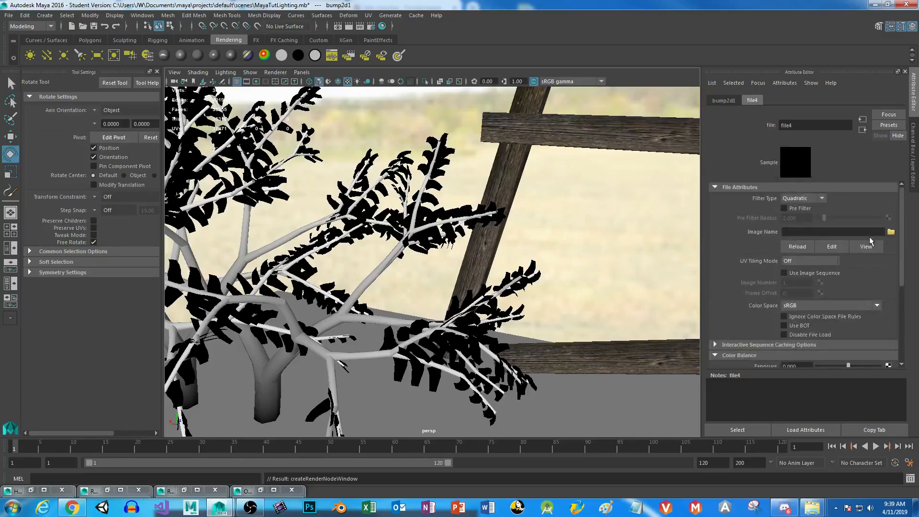
left_click(891, 233)
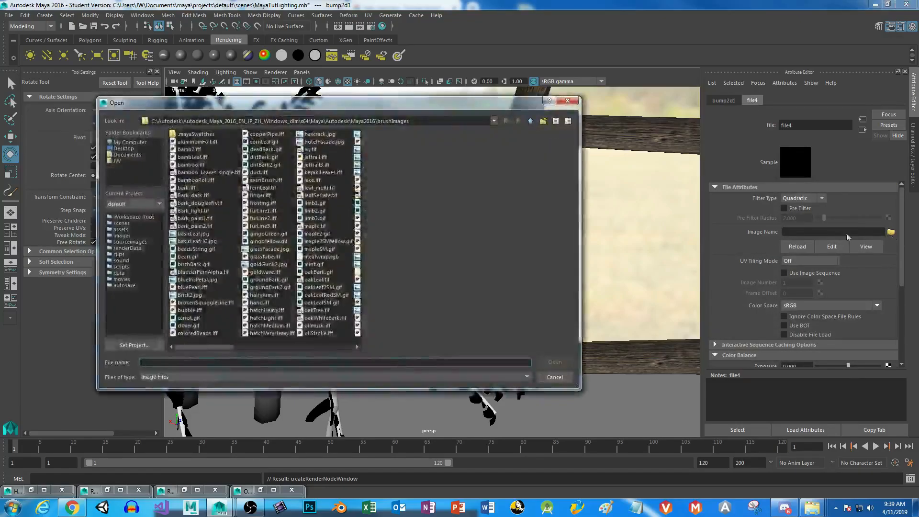
scroll(219, 346, "down", 1)
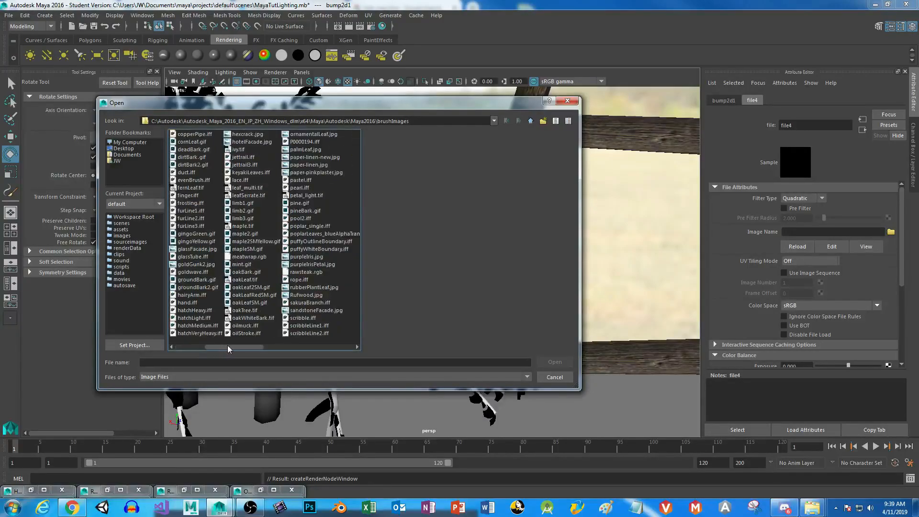
left_click(245, 280)
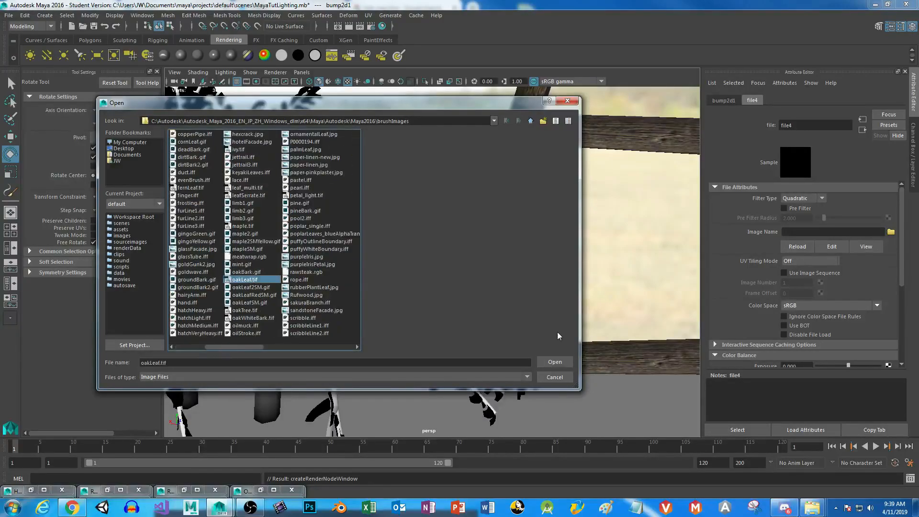
left_click(555, 365)
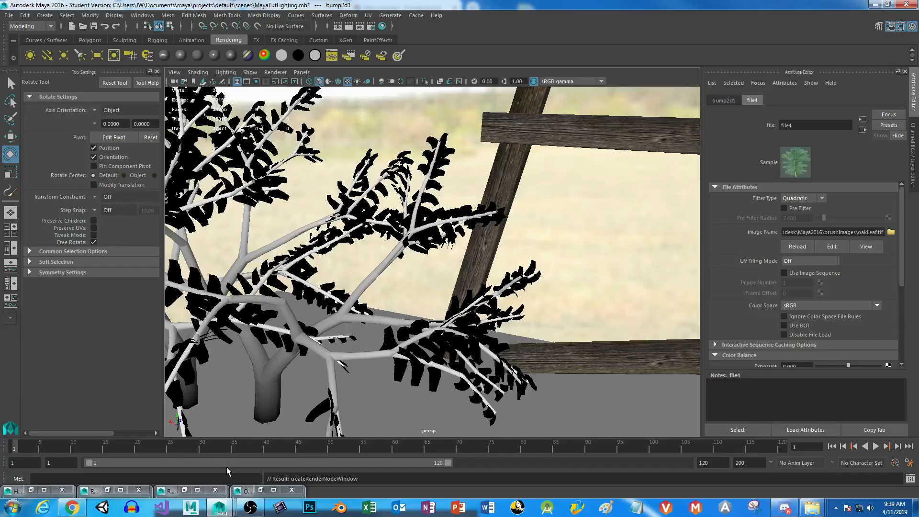
Test-render small regions over the leaves near the lower fence rail with mental ray, and minimize the render window
left_click(247, 491)
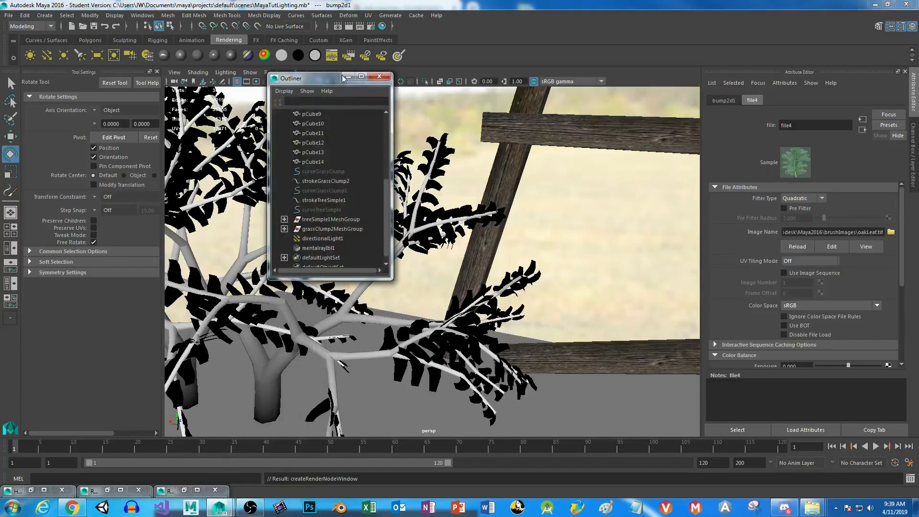
left_click(347, 79)
left_click(168, 490)
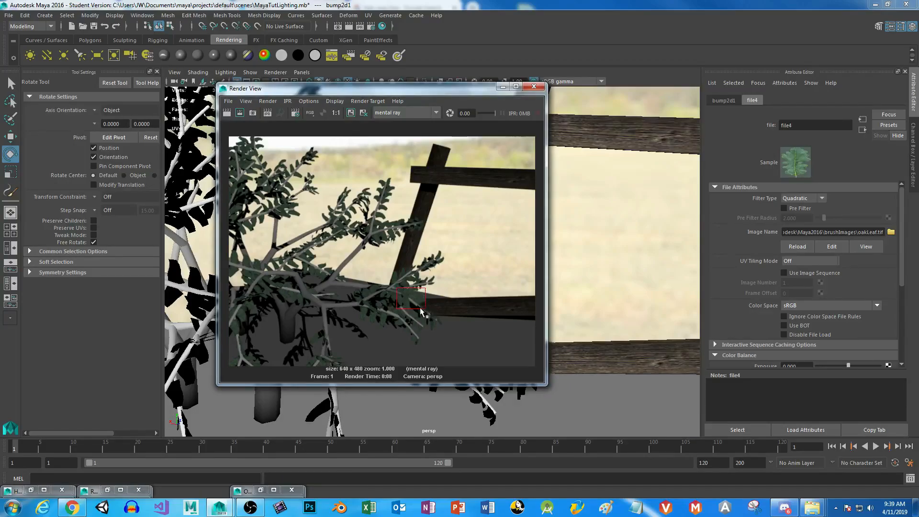
left_click(240, 112)
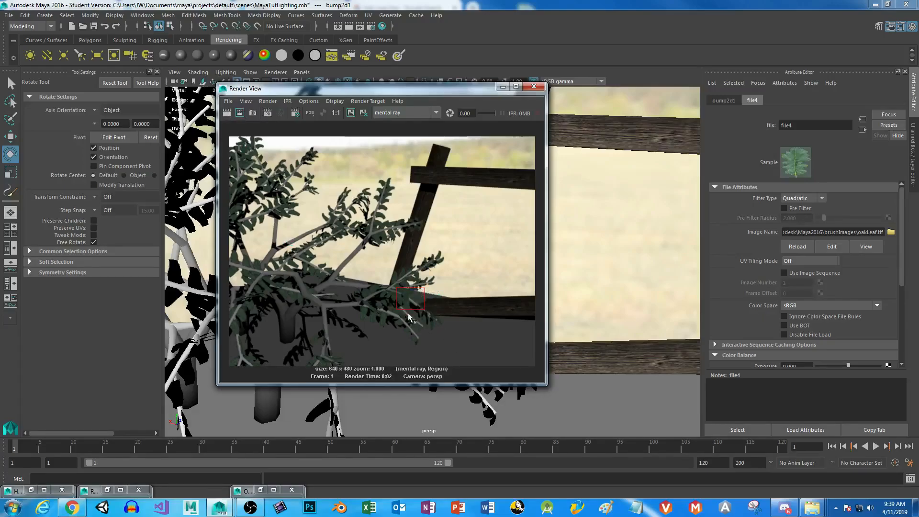
left_click_drag(363, 284, 392, 319)
left_click(239, 115)
left_click(503, 87)
Map a File texture to treeSimple1Shader's bump mapping, load oakWhiteBark.tif into it, and go to its bump node
left_click(332, 317)
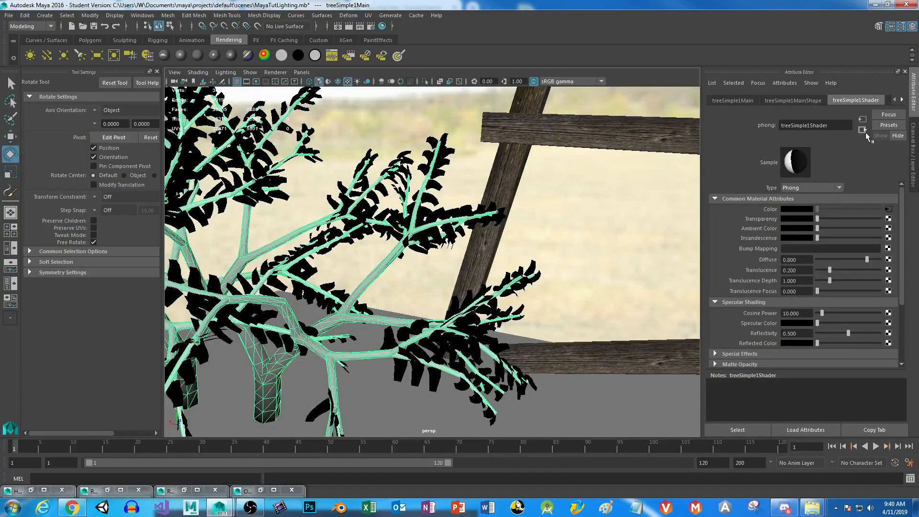
left_click(887, 248)
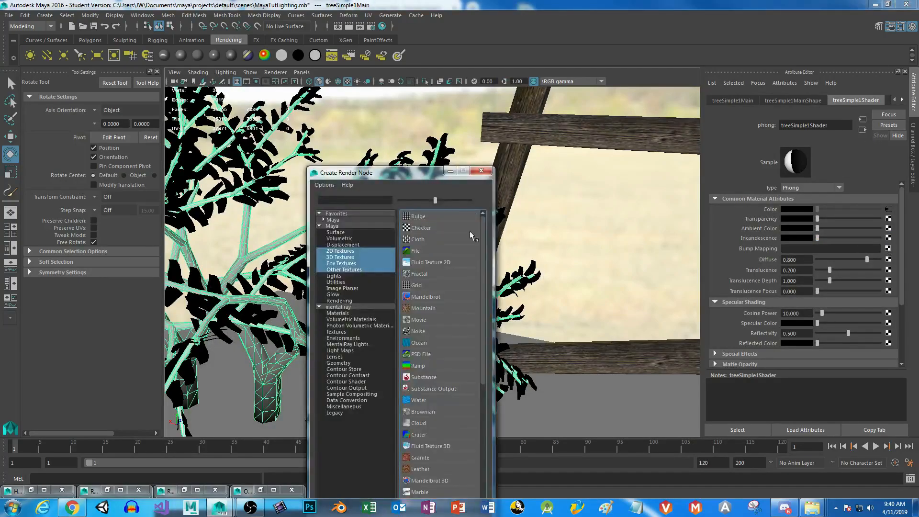
left_click(415, 253)
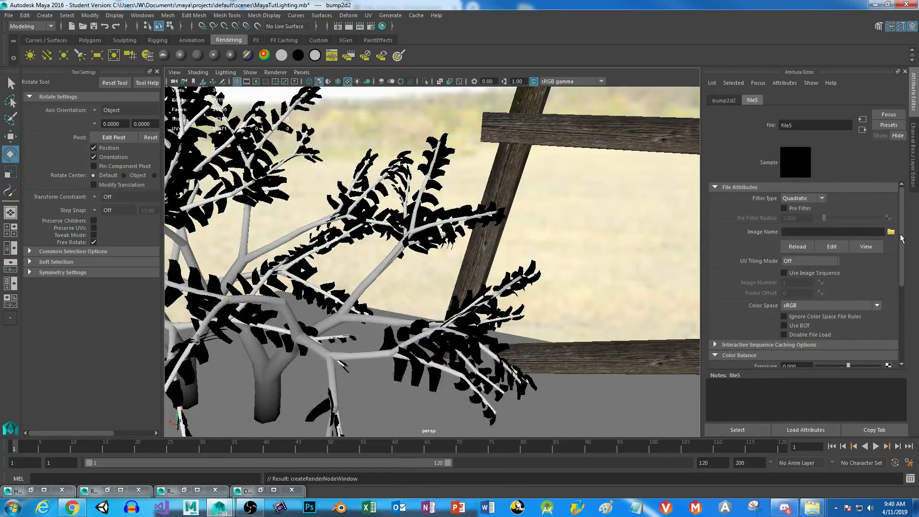
left_click(890, 233)
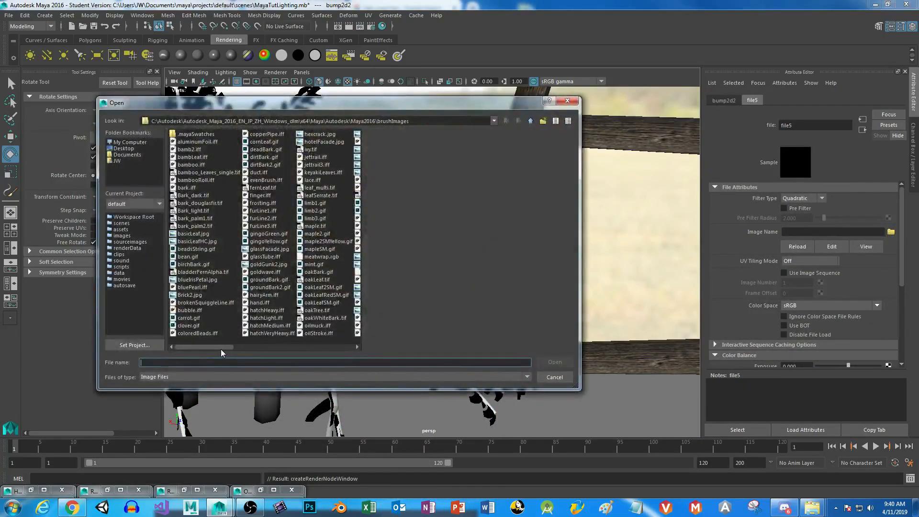
left_click(323, 318)
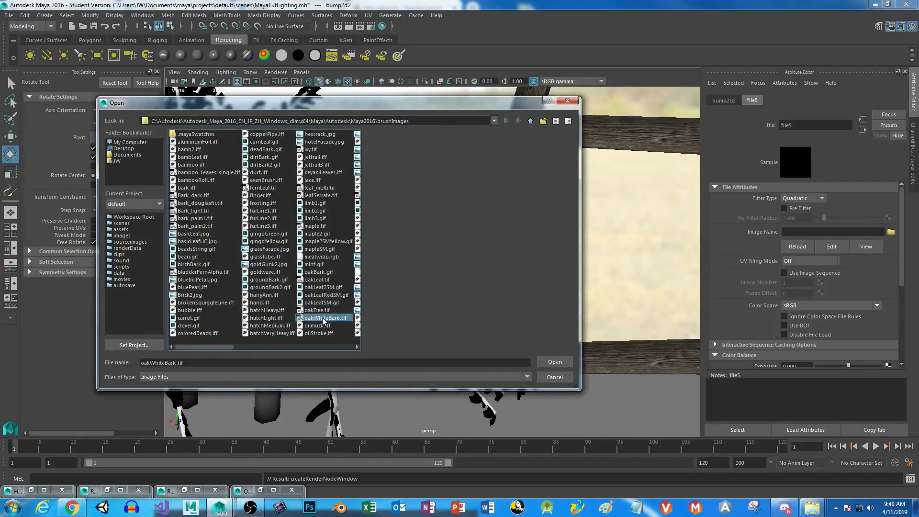
left_click(556, 362)
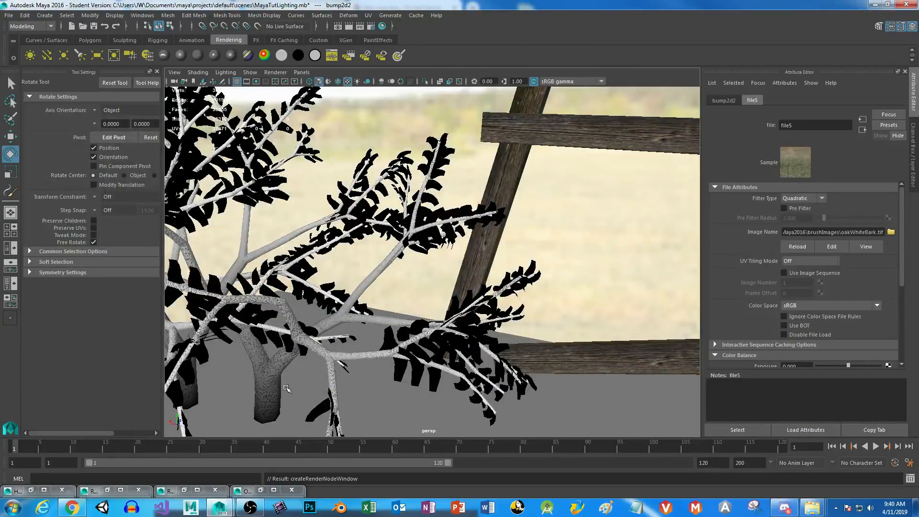
left_click(862, 130)
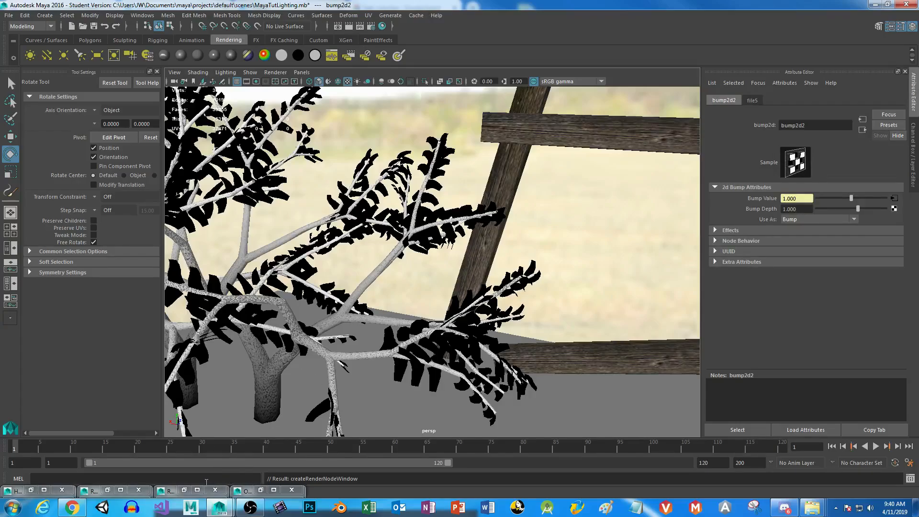
Test-render a small region over the tree's trunk and lower branches, and minimize the render window
left_click(183, 490)
left_click_drag(304, 292, 322, 310)
left_click(240, 113)
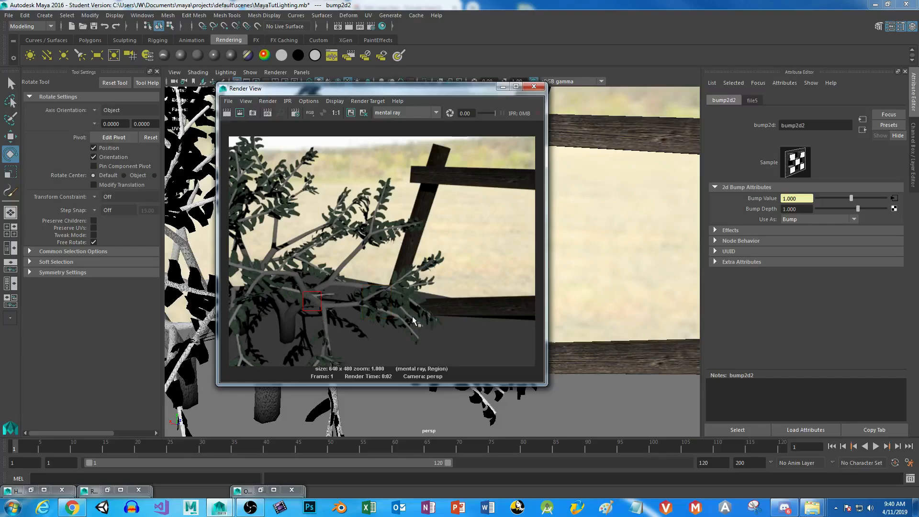
left_click(502, 87)
Reopen the bump node of treeSimple1LeafShader and set its bump depth to 0.5
left_click(443, 337)
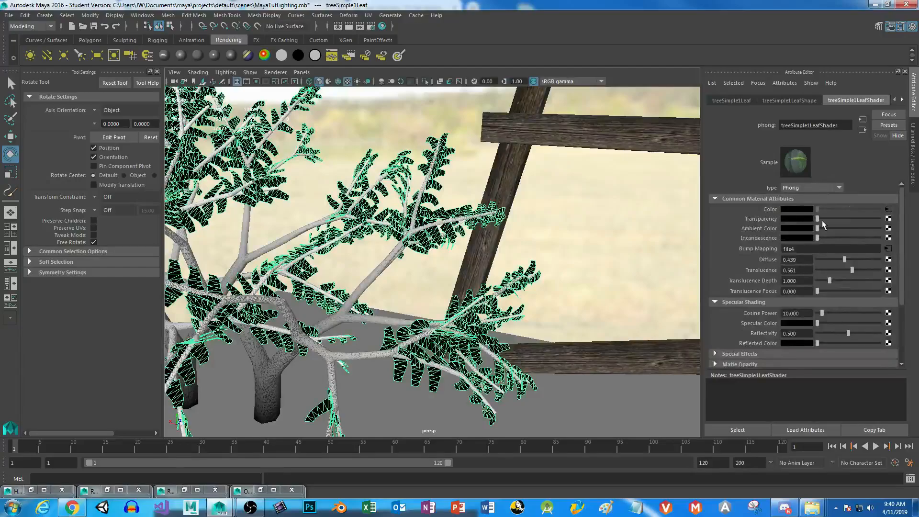
left_click(888, 249)
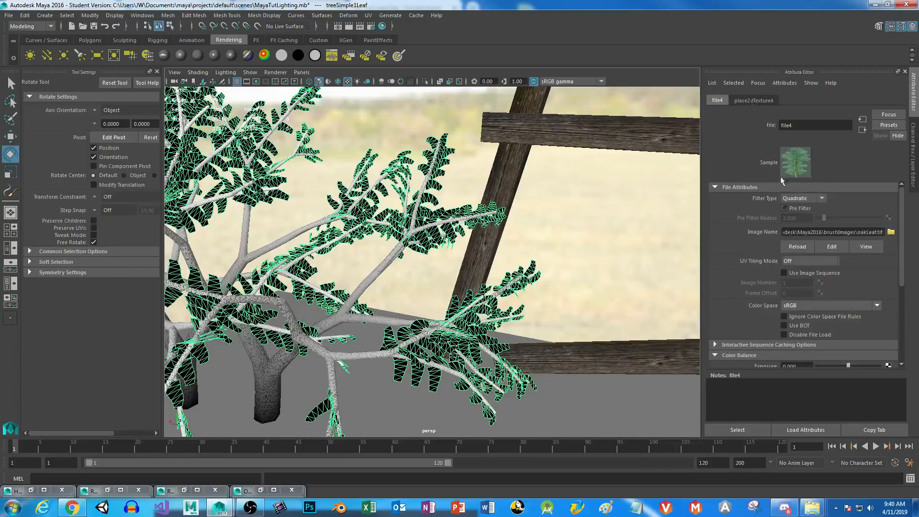
left_click(863, 131)
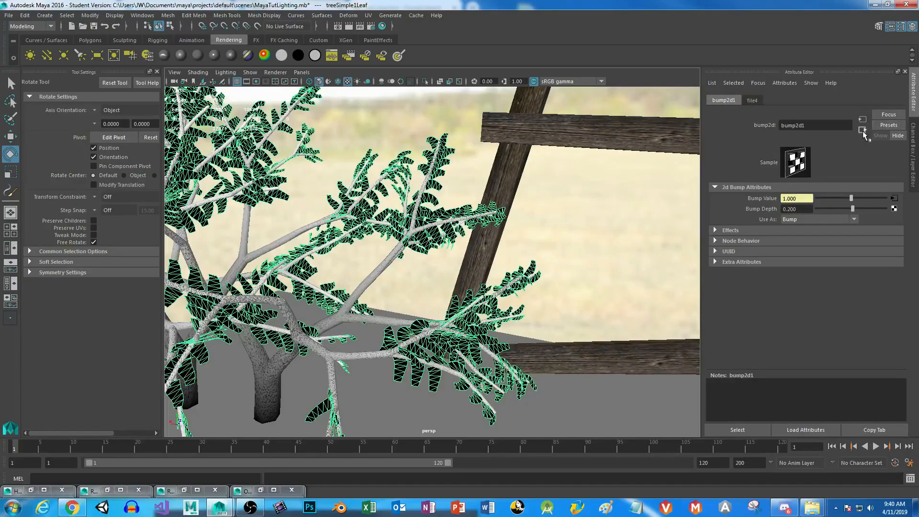
left_click(798, 209)
type("0.5")
key("Return")
Test-render a small region over the leaves to check the stronger bump, and minimize the render window
left_click(169, 491)
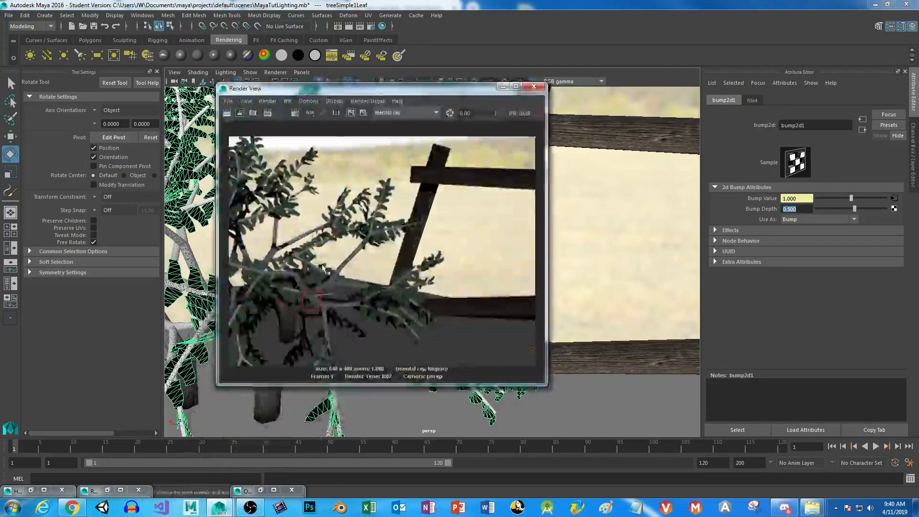
left_click_drag(395, 293, 410, 309)
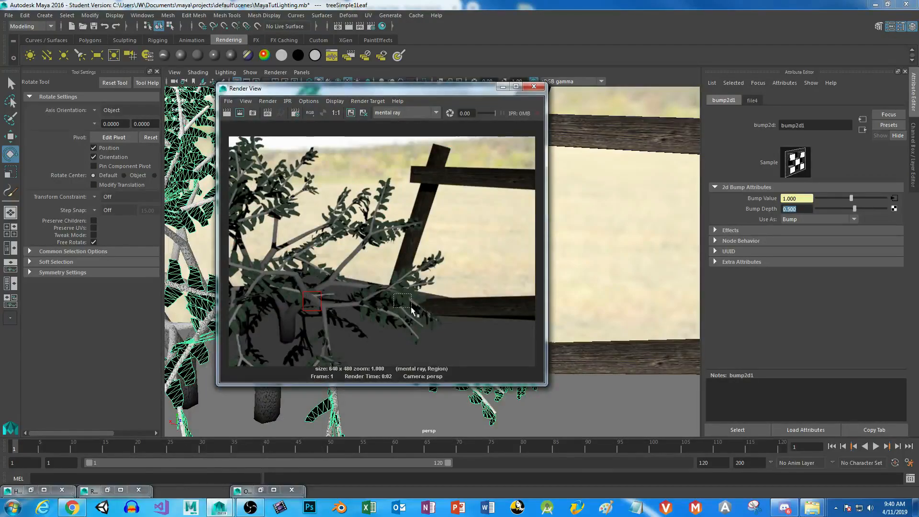
left_click(240, 113)
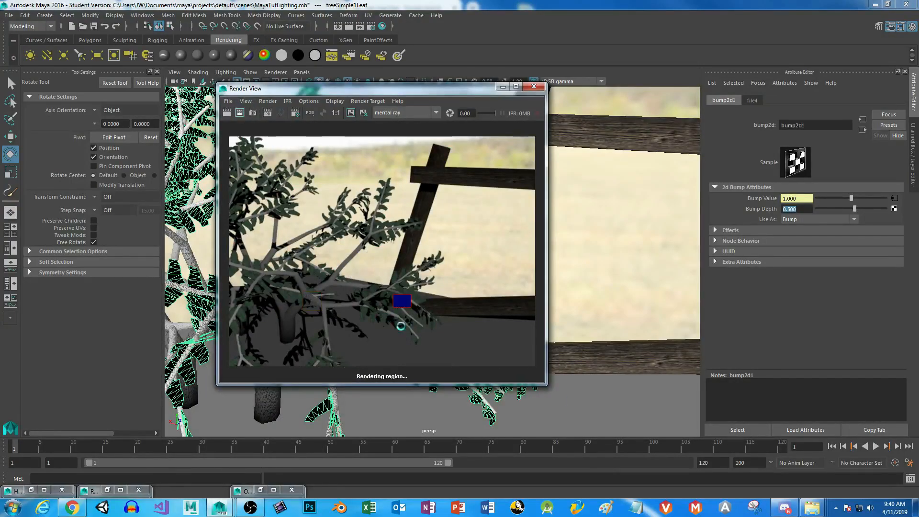
left_click(428, 341)
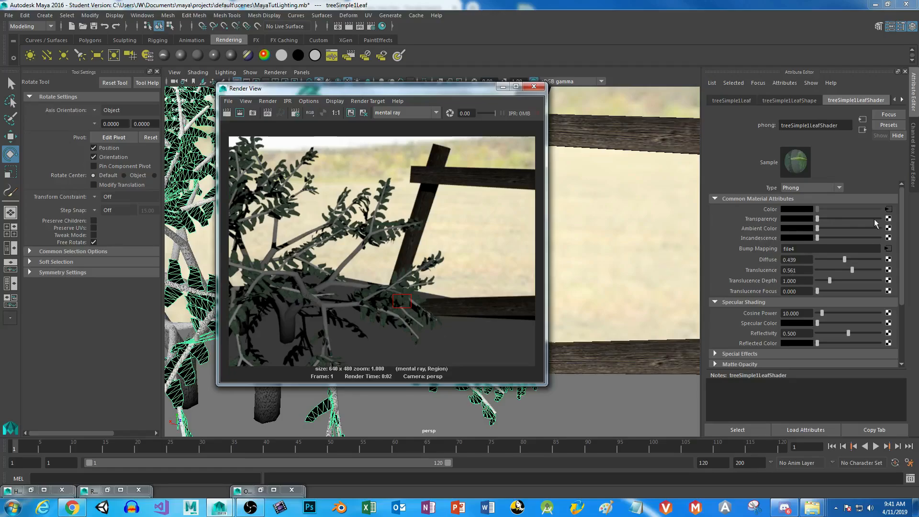
left_click(502, 87)
Map a File texture to the start color at position 0.000 of treeSimple1Shader's color ramp and load oakWhiteBark.tif into it
left_click(262, 366)
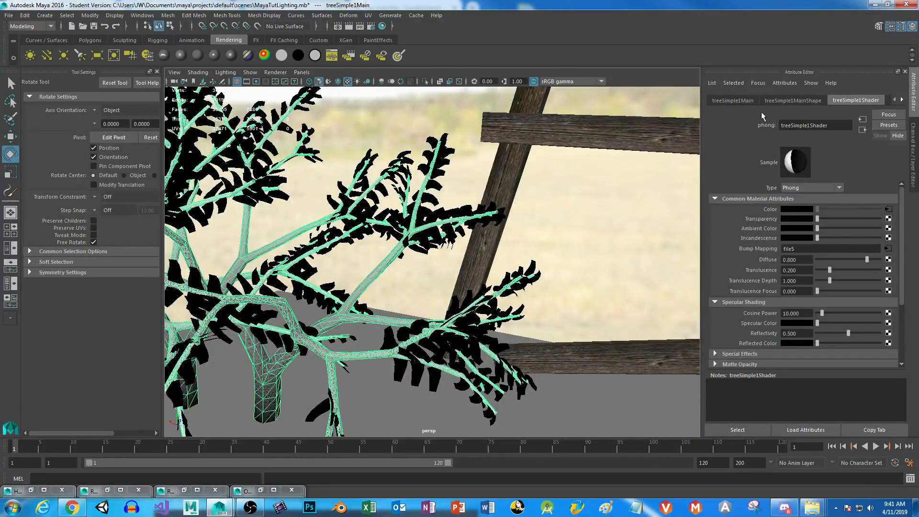
left_click(862, 129)
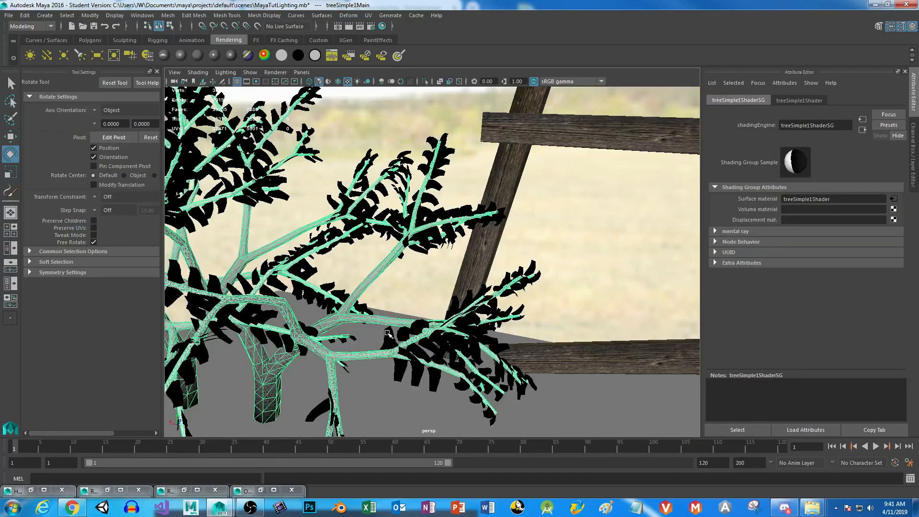
left_click(276, 378)
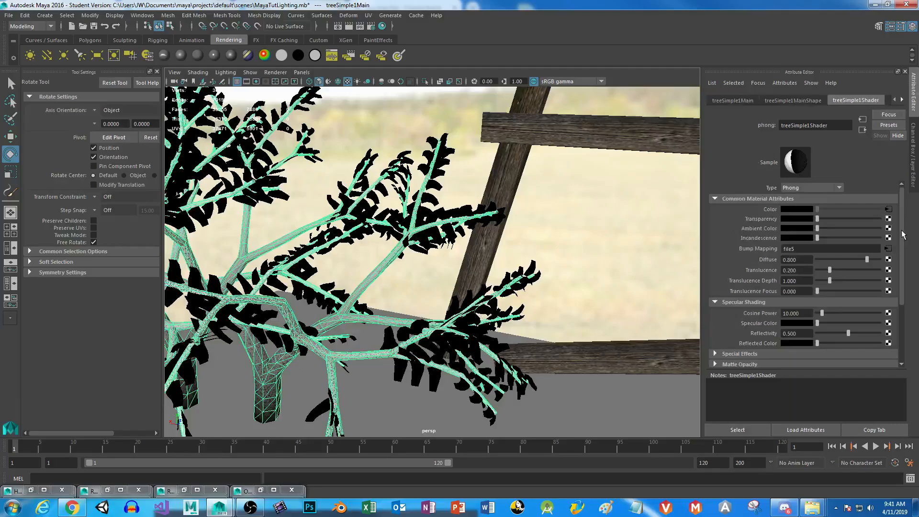
left_click(888, 209)
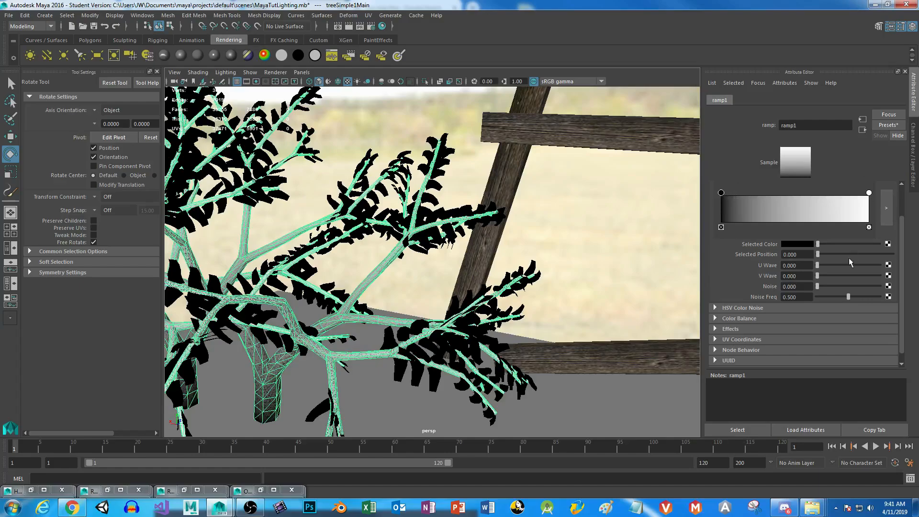
left_click(888, 245)
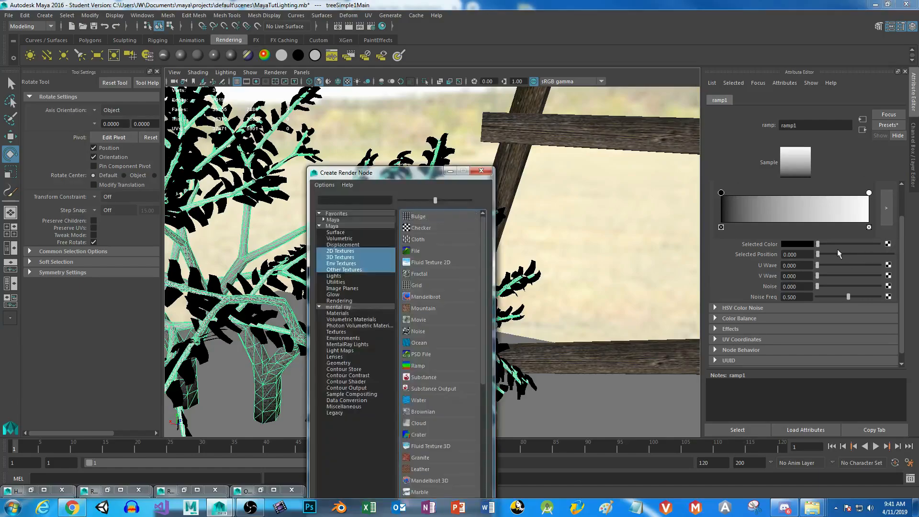
left_click(417, 251)
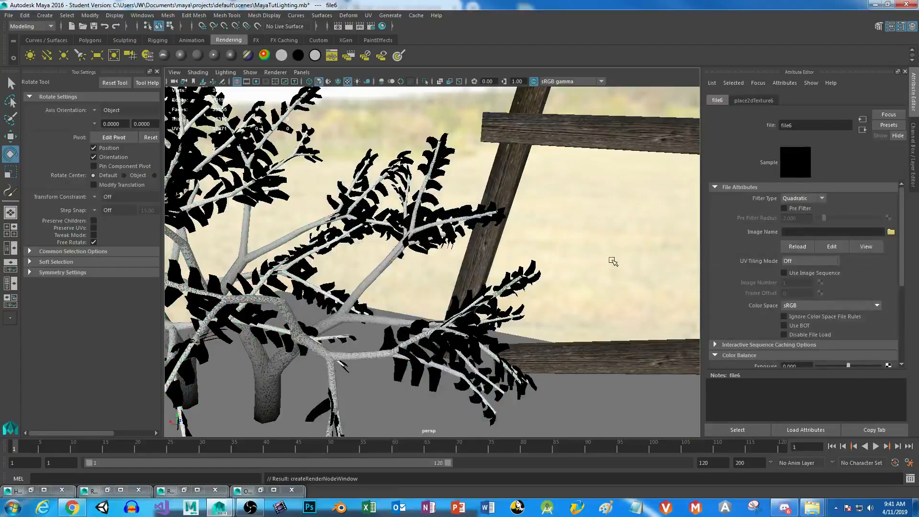
left_click(890, 232)
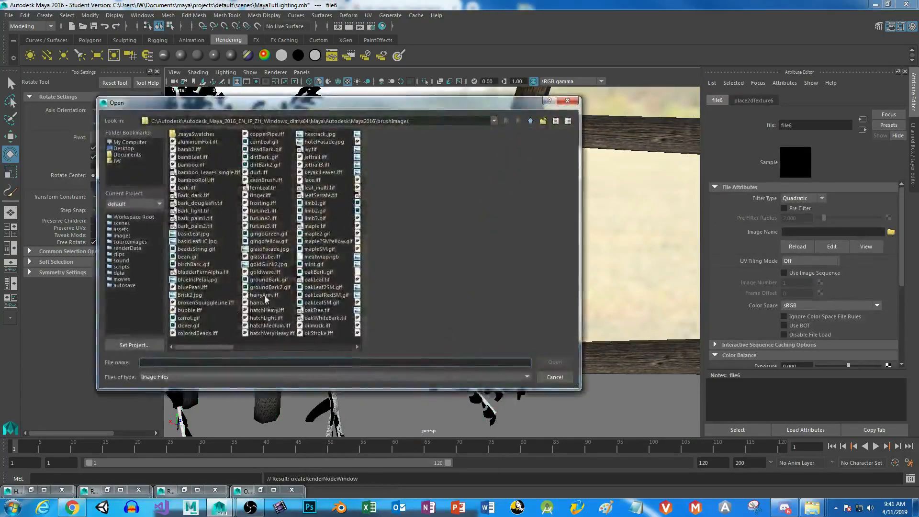
left_click(327, 318)
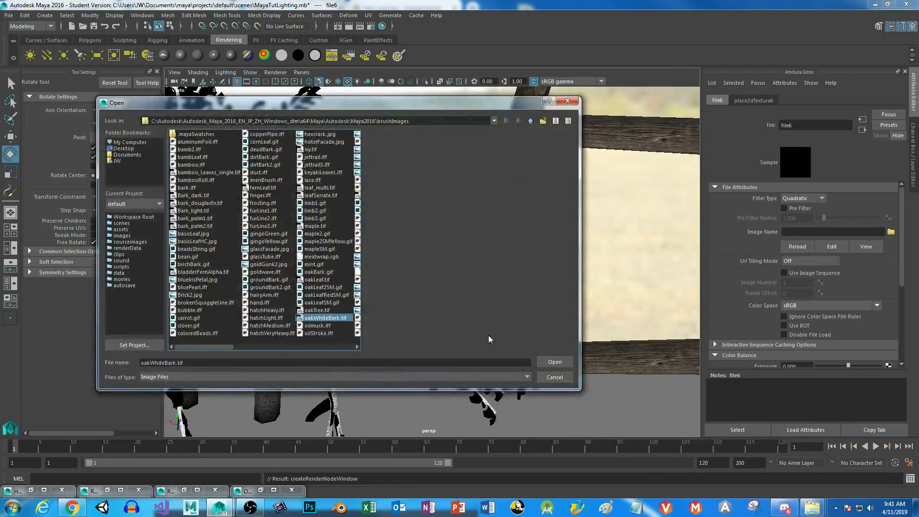
left_click(551, 362)
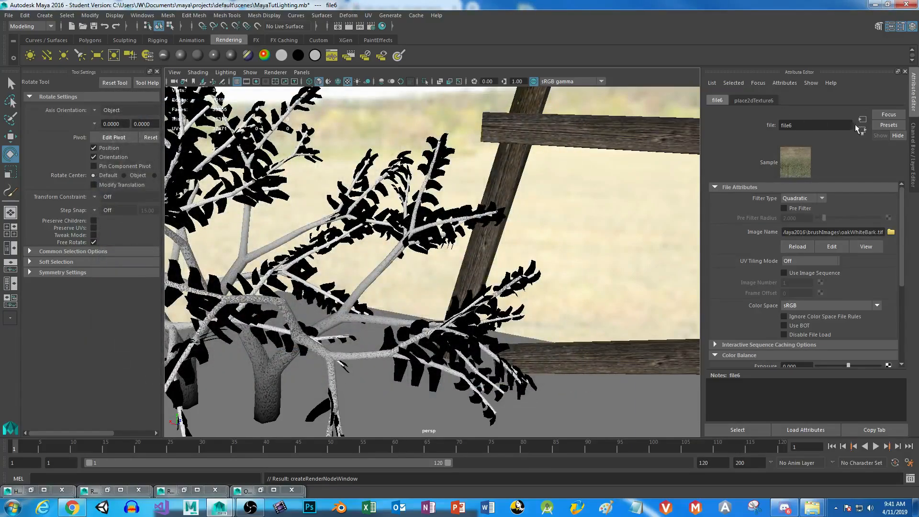
Map a File texture to the ramp's end color at position 1.000 and load oakWhiteBark.tif into it
left_click(869, 193)
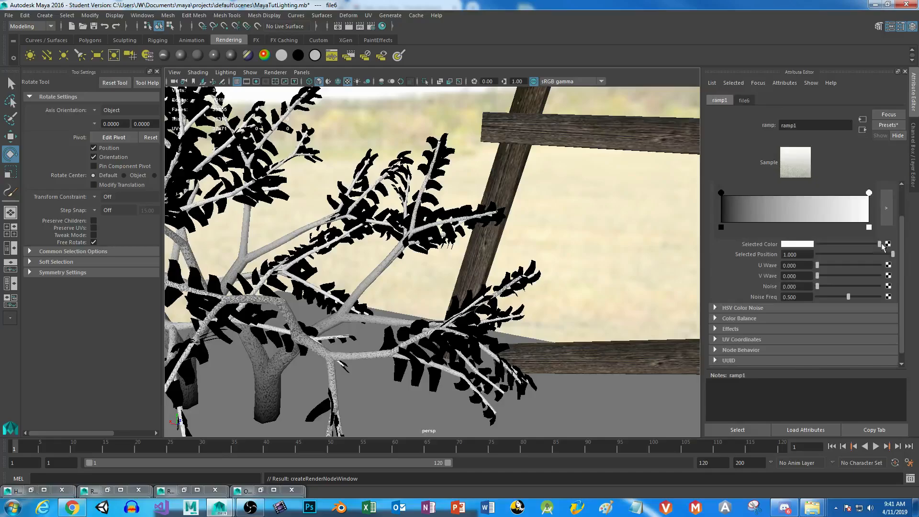
left_click(889, 245)
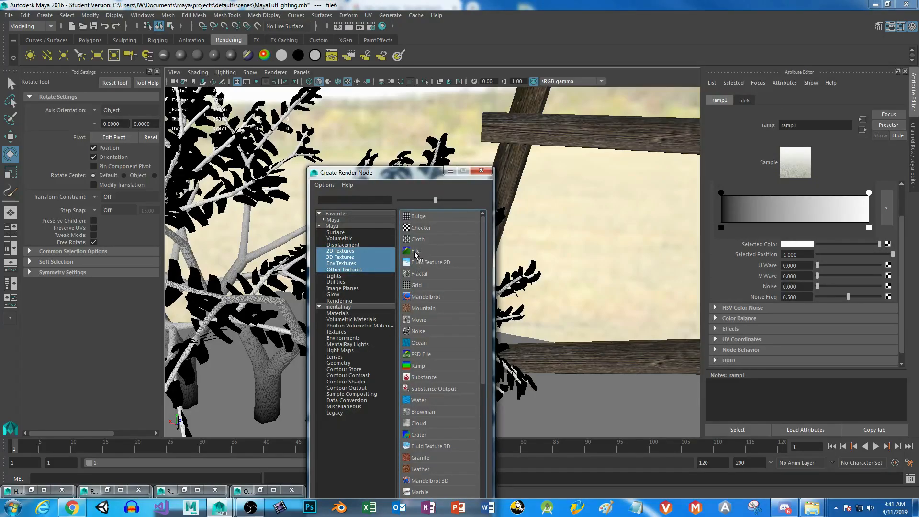
left_click(415, 254)
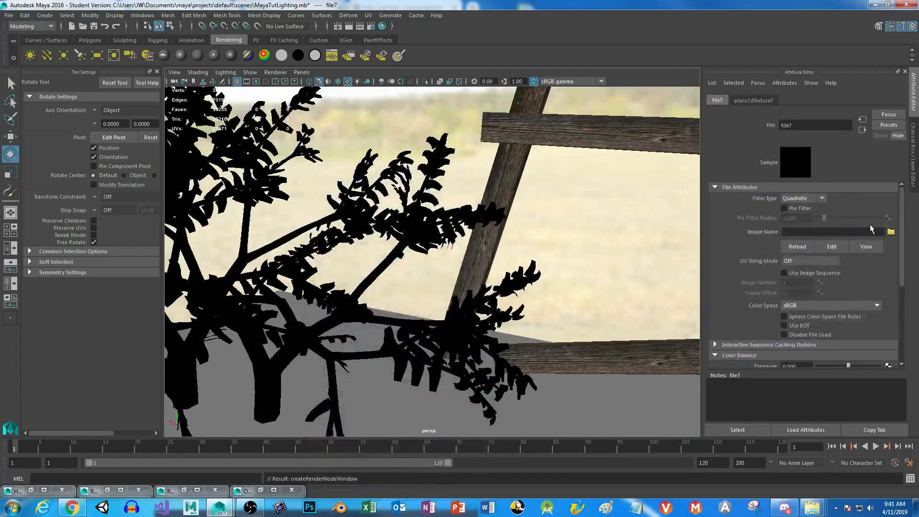
left_click(890, 232)
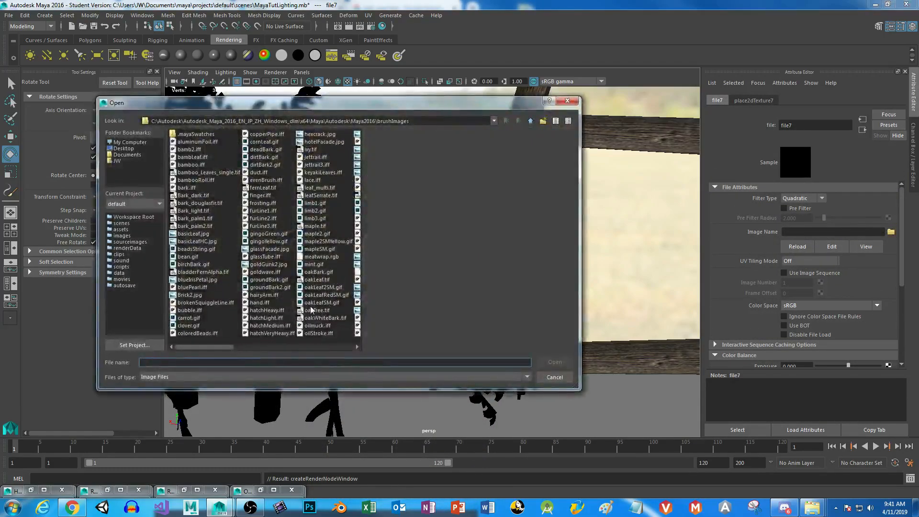
left_click(321, 318)
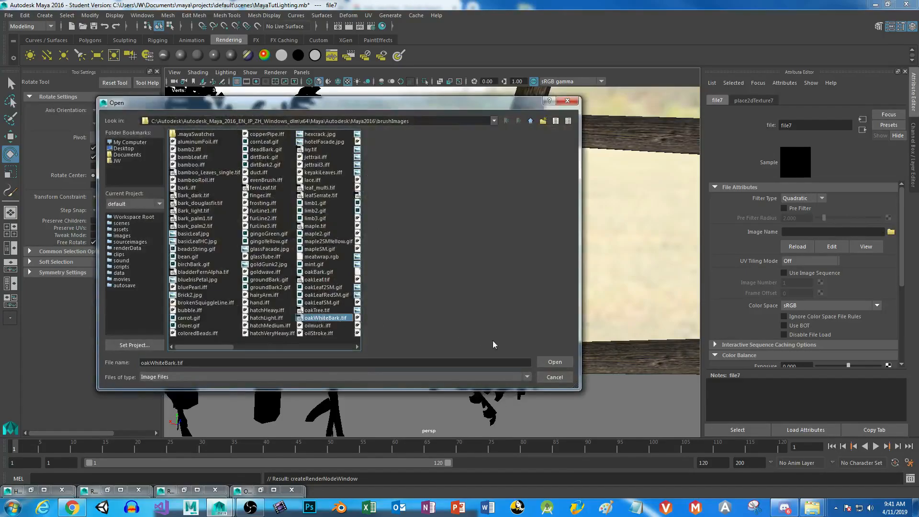
left_click(554, 361)
left_click(861, 132)
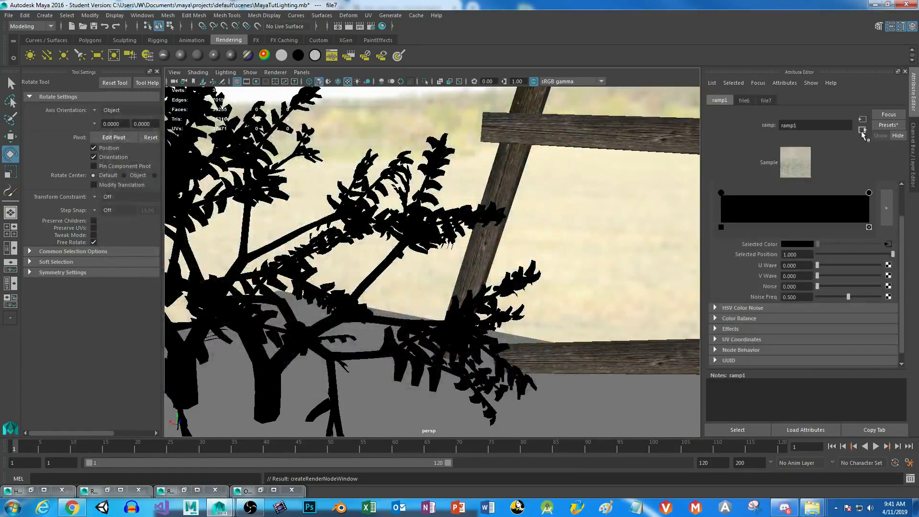
Darken the Color Gain of the bark file texture at the ramp's start color to a mid grey
left_click(720, 192)
left_click(889, 245)
left_click_drag(903, 233, 908, 268)
left_click_drag(878, 316, 844, 318)
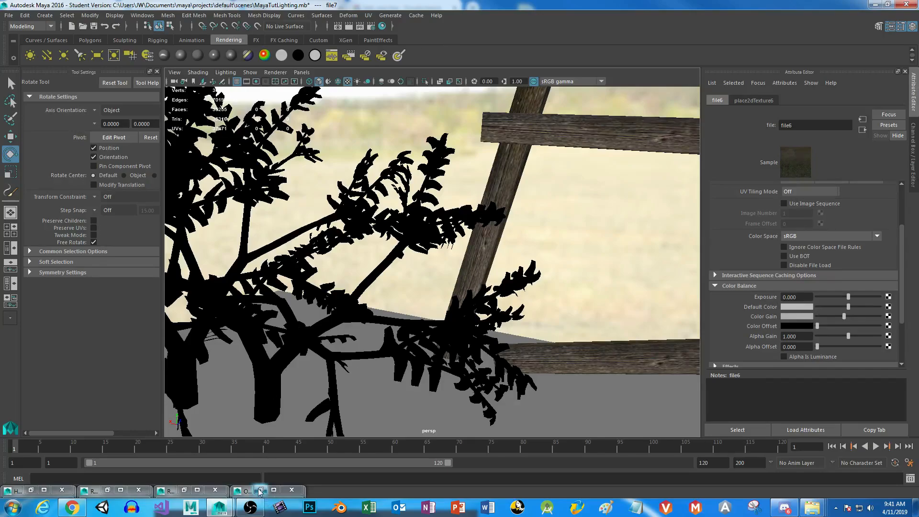
Test-render a small region over the tree's trunk to check the bark textures, and minimize the render window
left_click(170, 490)
left_click_drag(286, 270, 334, 327)
left_click(240, 114)
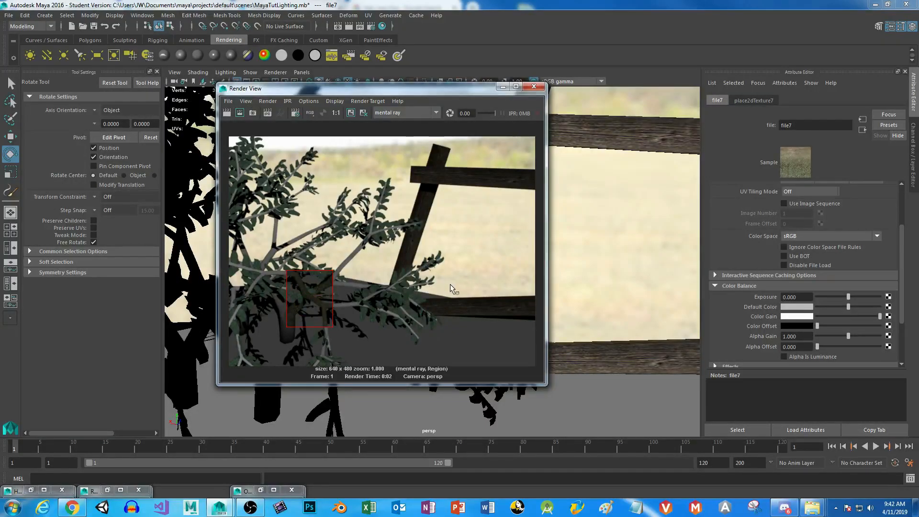
left_click(503, 87)
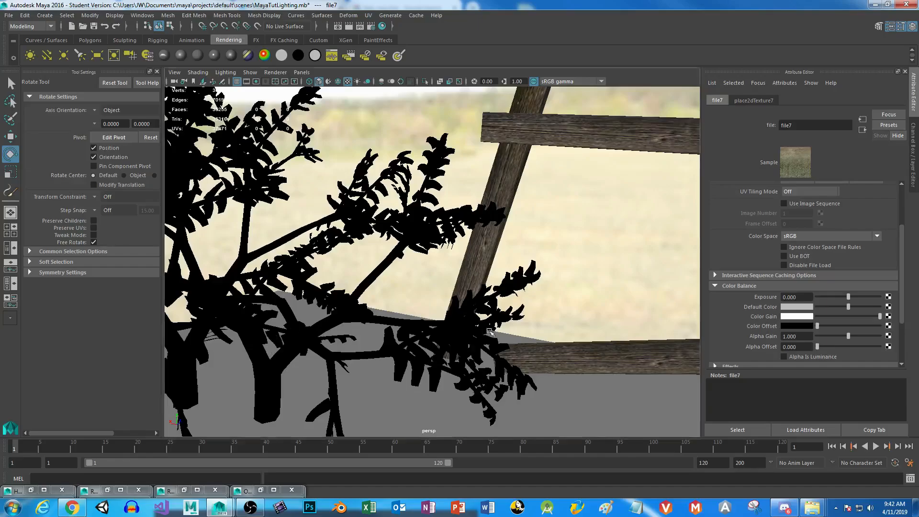
Save the scene despite the student version notice, and test-render a close view of the grass strip
scroll(514, 354, "down", 10)
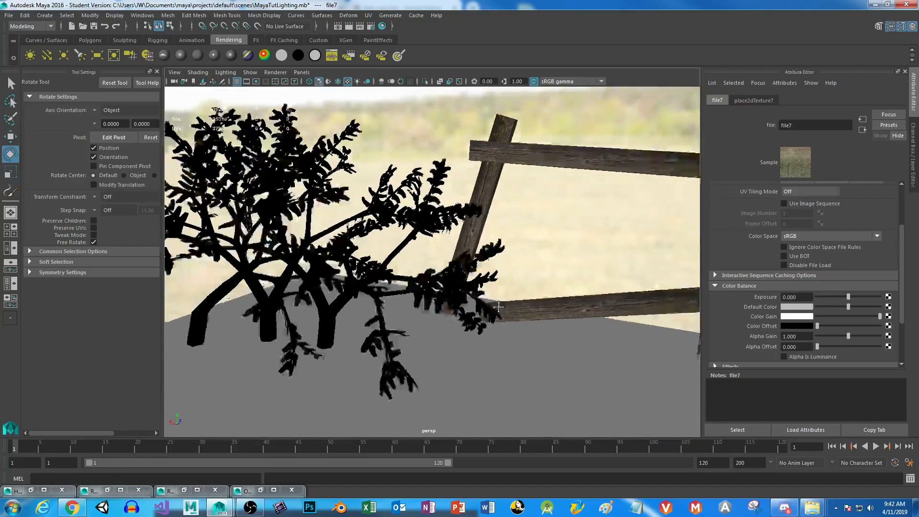
scroll(522, 363, "up", 12)
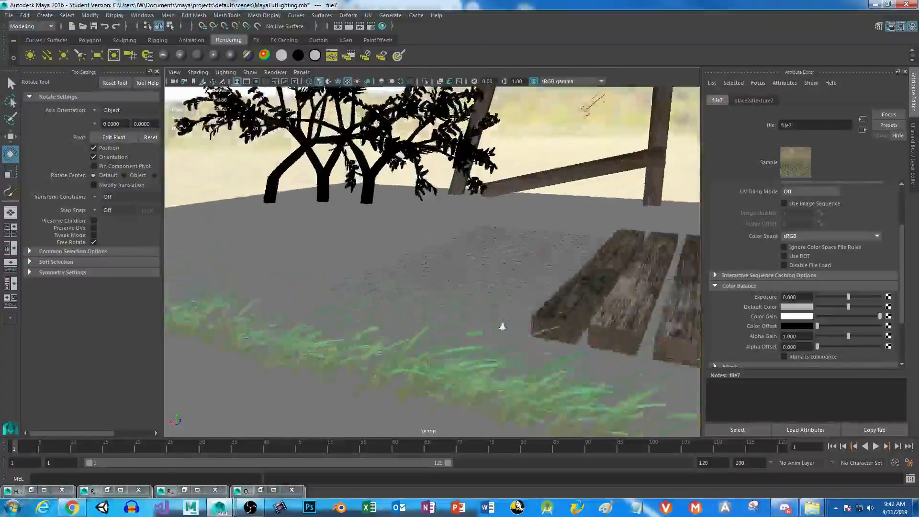
middle_click_drag(521, 363, 510, 309, "alt")
left_click_drag(509, 309, 382, 297, "alt")
middle_click_drag(382, 297, 598, 258, "alt")
left_click_drag(598, 259, 416, 286, "alt")
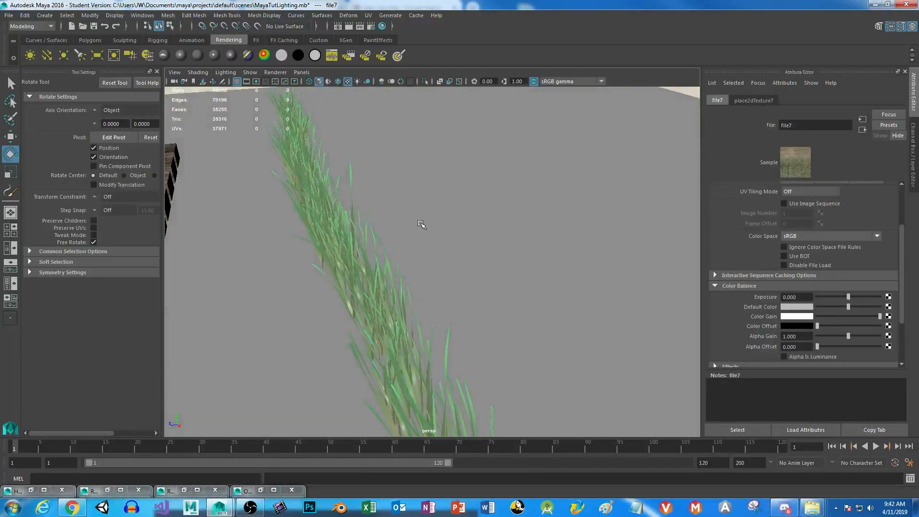
key("ctrl+s")
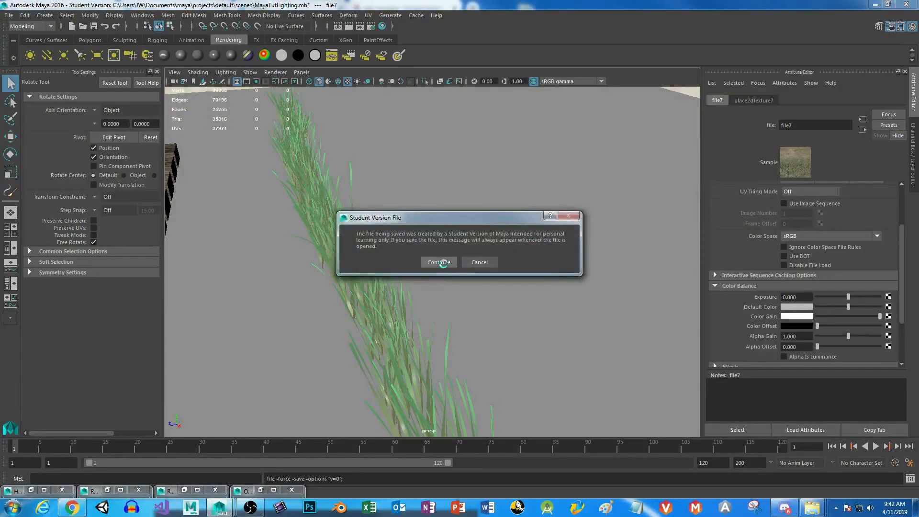
left_click(439, 265)
left_click(348, 26)
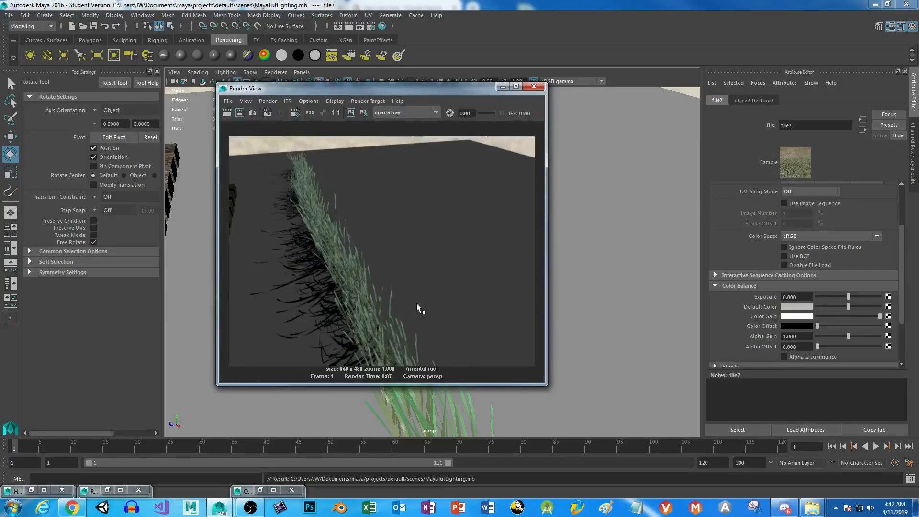
left_click(533, 87)
Select the grass strip and look through the brushImages folder in Windows Explorer at grasstex1, grasstex2 and grasstex3
left_click(360, 285)
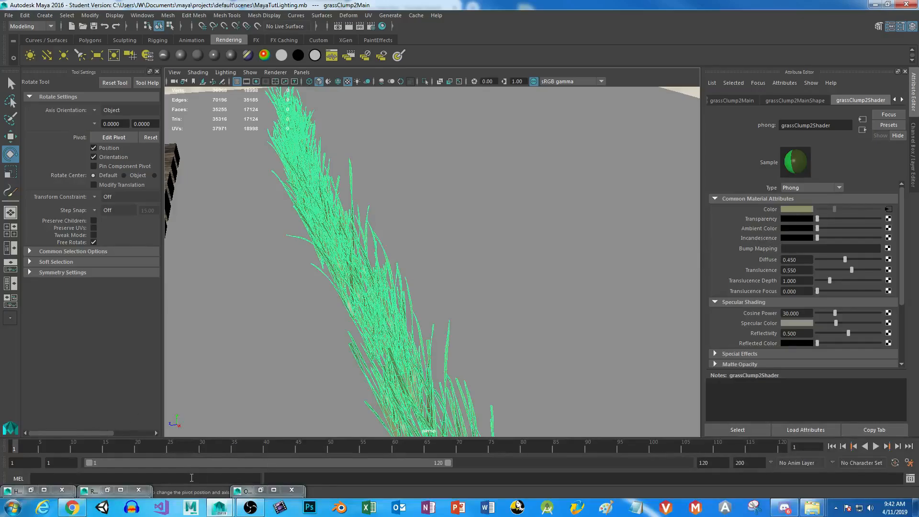
mouse_move(812, 508)
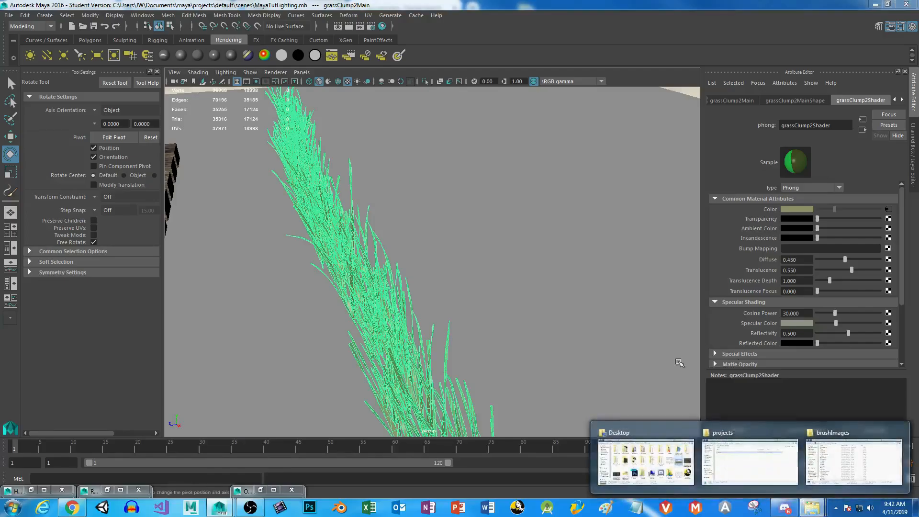
left_click(853, 461)
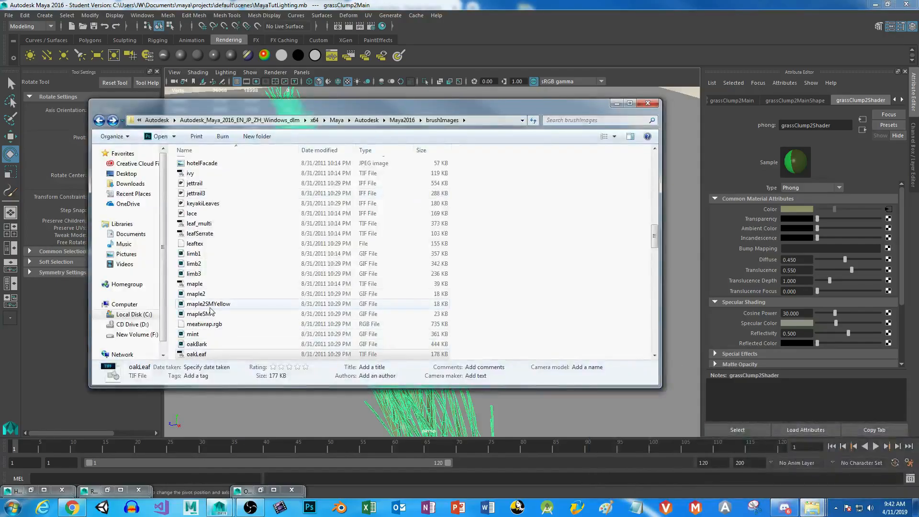
left_click(226, 262)
scroll(229, 259, "up", 6)
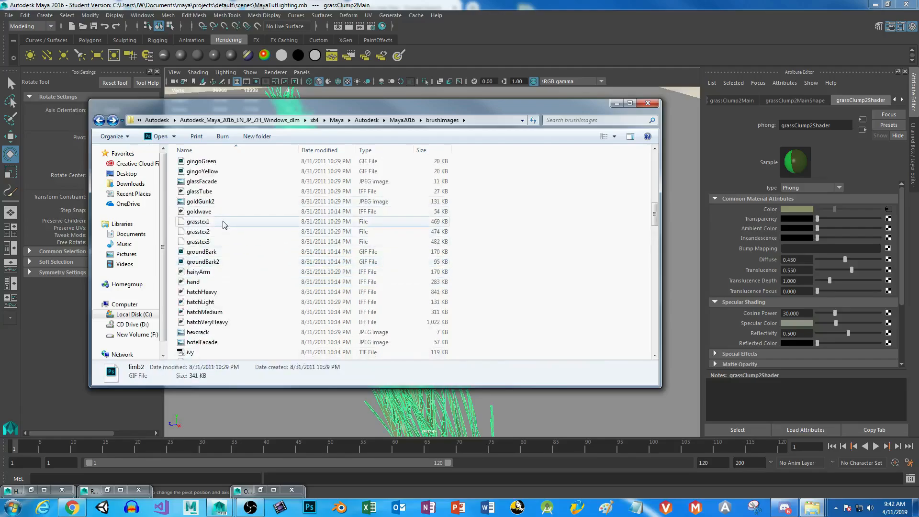
left_click(223, 223)
left_click(224, 232)
left_click(225, 243)
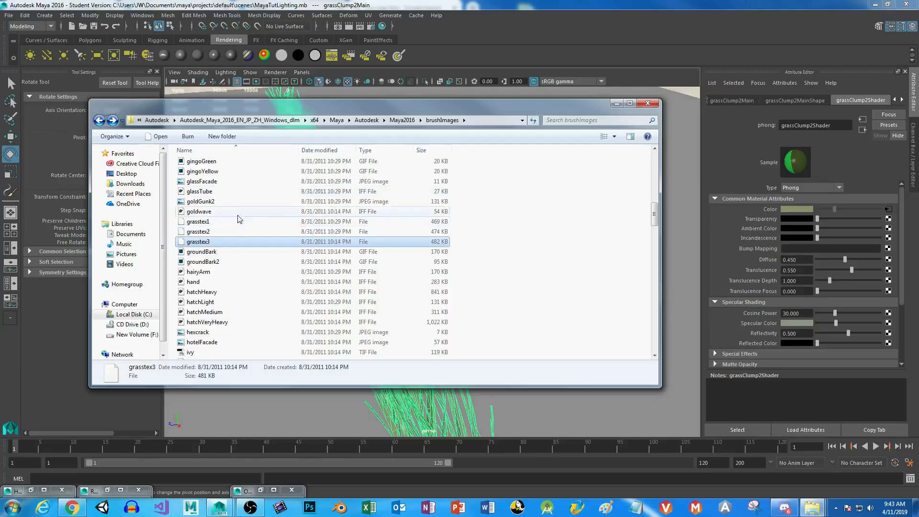
left_click(616, 103)
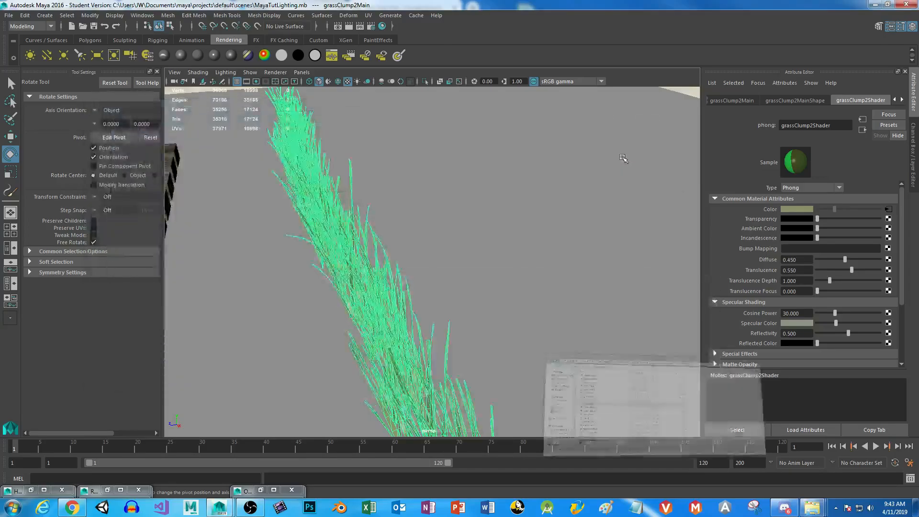
Map a Grid texture to the bump mapping of grassClump2Shader and set its bump depth to 0.5
left_click_drag(351, 280, 438, 325, "alt")
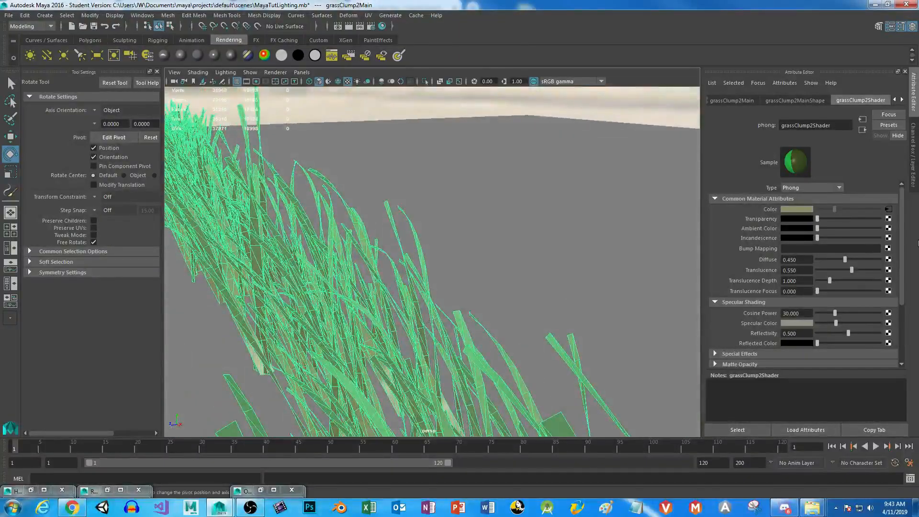
left_click(888, 248)
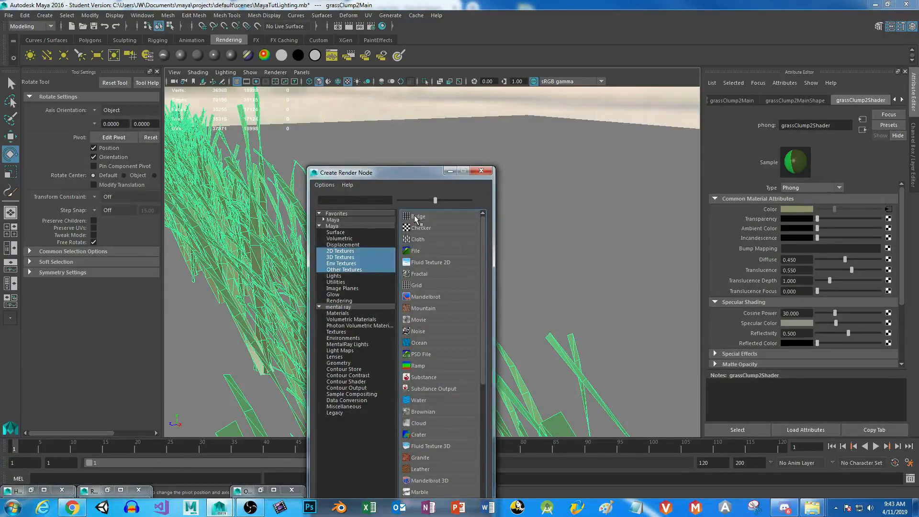
left_click(418, 285)
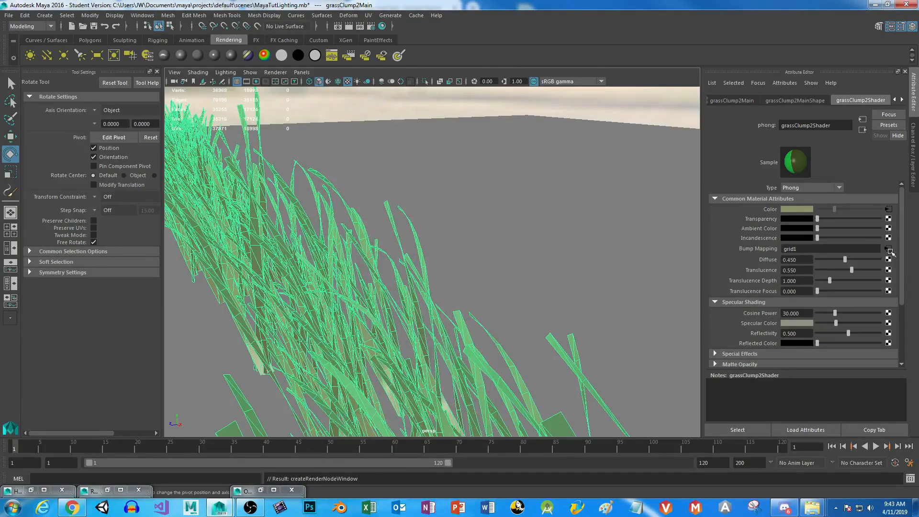
left_click(888, 249)
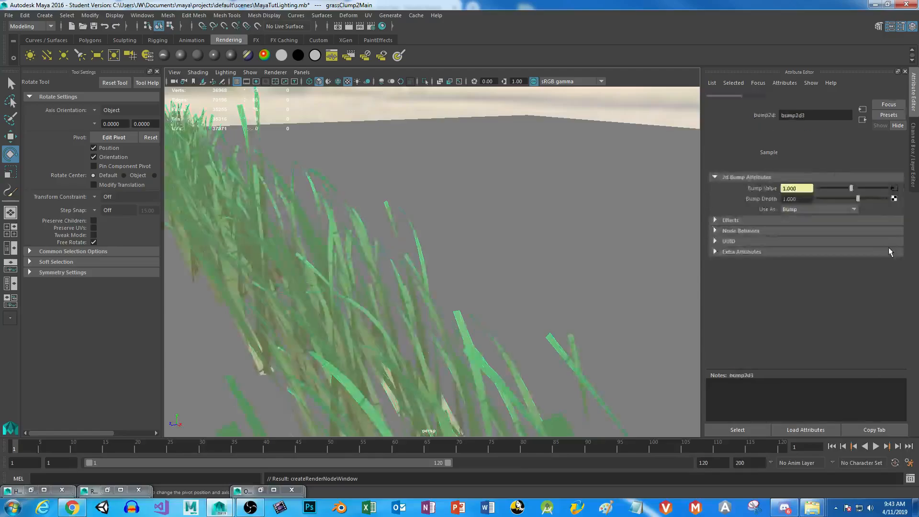
double_click(788, 200)
double_click(802, 209)
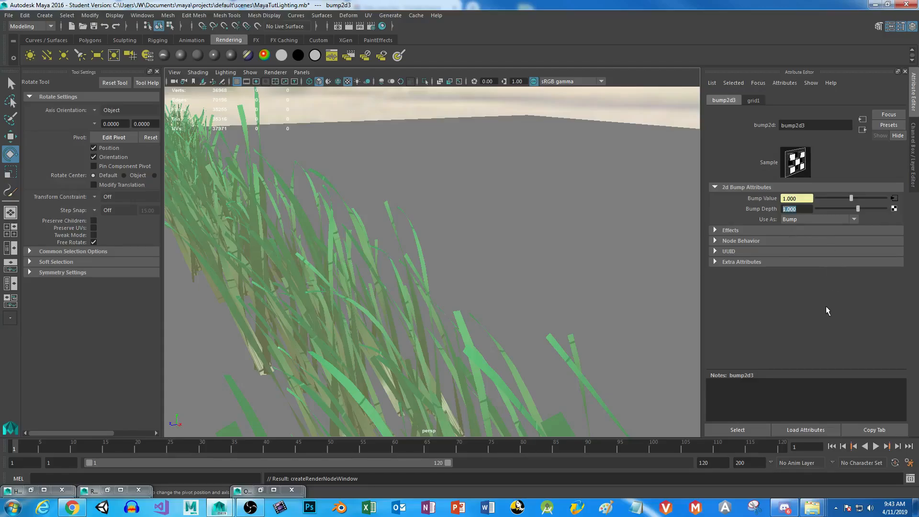
type("0.5")
key("Return")
Configure the grass bump's grid texture with a V Width of 0, a U repeat of 16 and a U Width of about 0.191
left_click(750, 101)
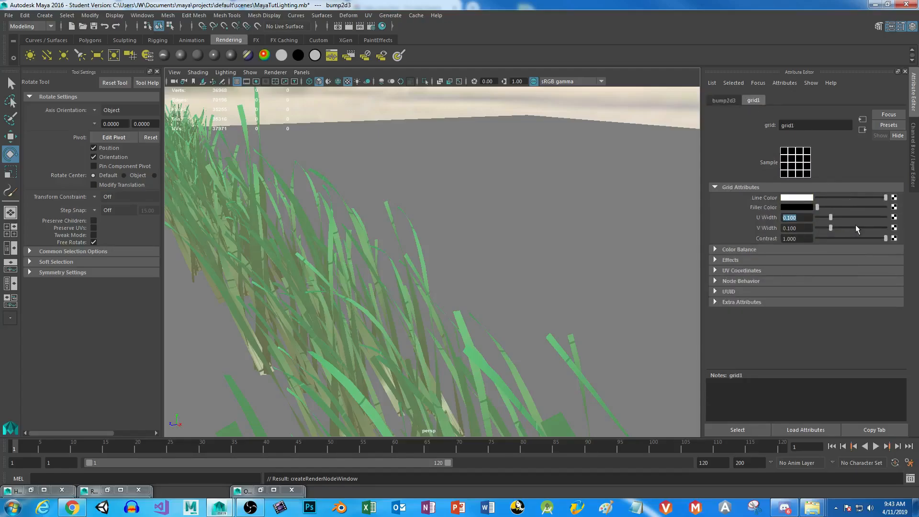
left_click_drag(830, 227, 805, 228)
left_click(862, 121)
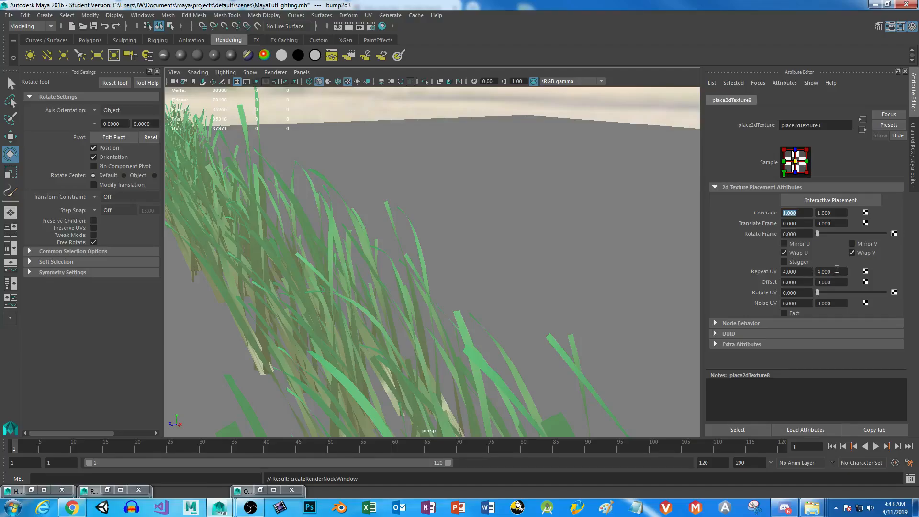
left_click(806, 273)
type("16")
key("Return")
left_click(863, 130)
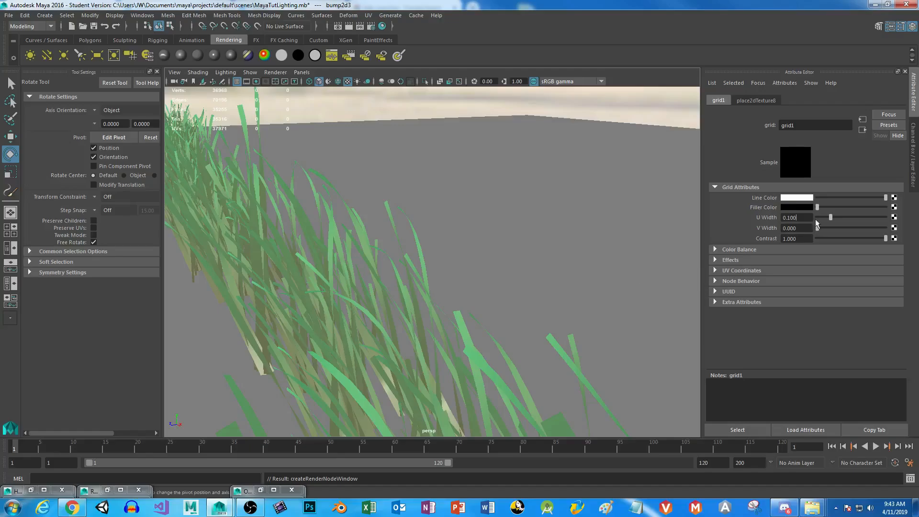
mouse_move(832, 218)
left_mouse_down()
mouse_move(864, 217)
mouse_move(843, 222)
left_mouse_up()
Test-render the close view of the grass to check the grid bump, and minimize the render window
left_click(107, 490)
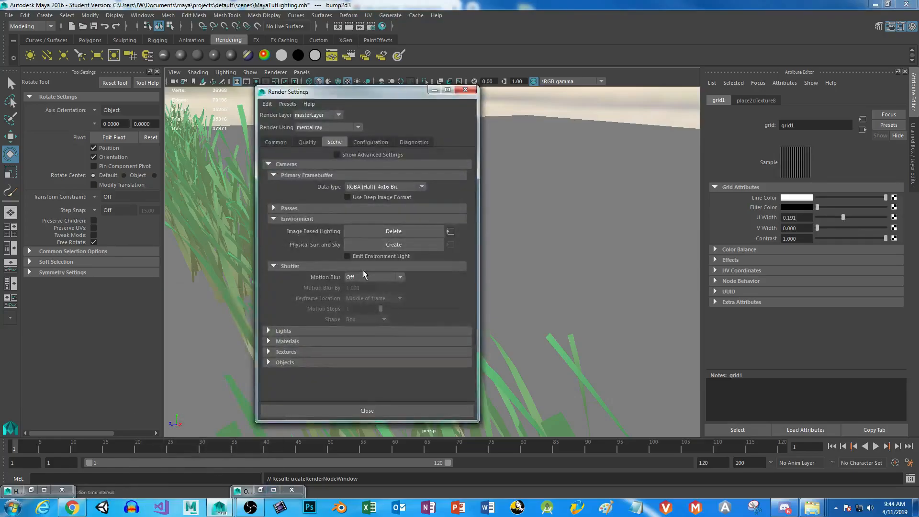
left_click(435, 90)
left_click(350, 26)
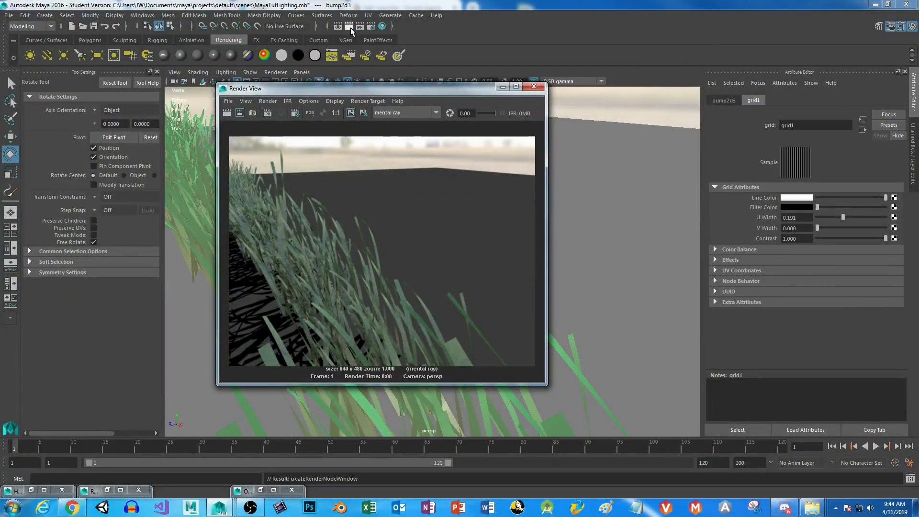
left_click(502, 88)
Reselect the grass strip and test-render it from a higher angle beside the wooden planks
left_click(332, 242)
left_click_drag(518, 262, 424, 213, "alt")
left_click(348, 26)
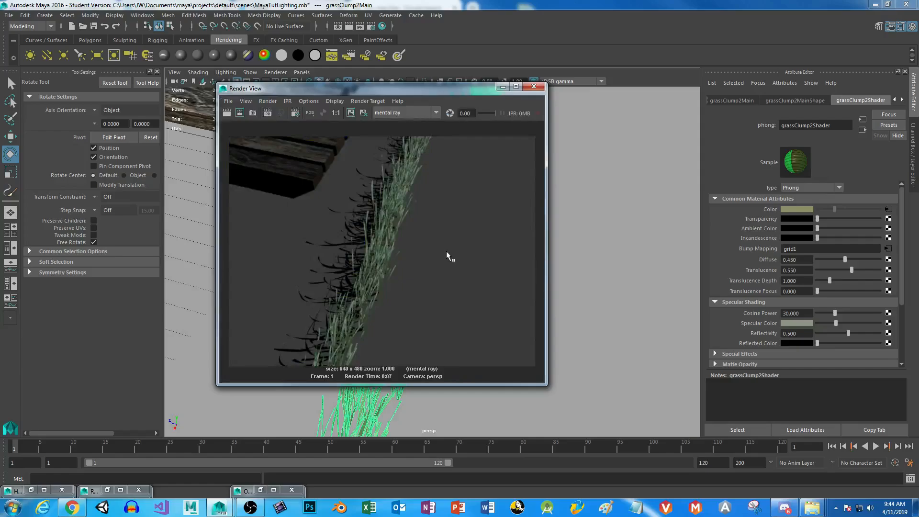
left_click(502, 87)
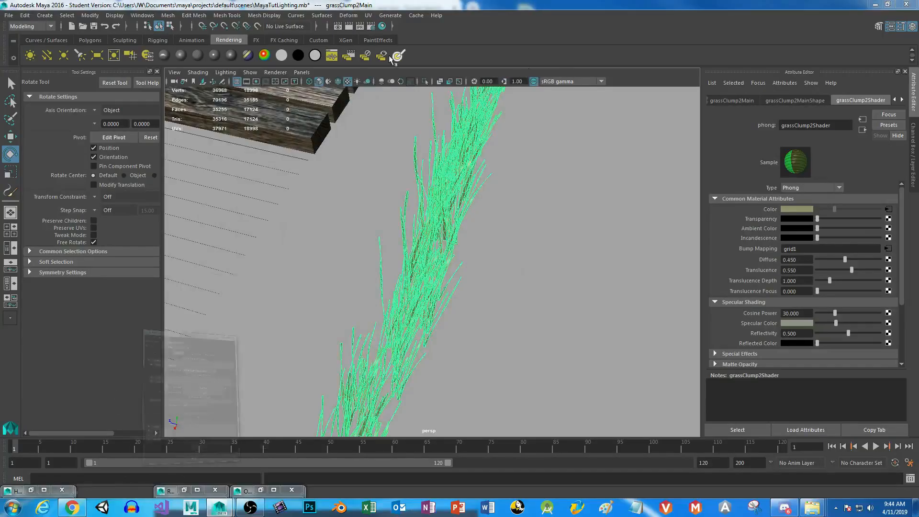
Raise the Lighting Quality in the sampling options of the mental ray render settings
left_click(107, 489)
left_click(305, 140)
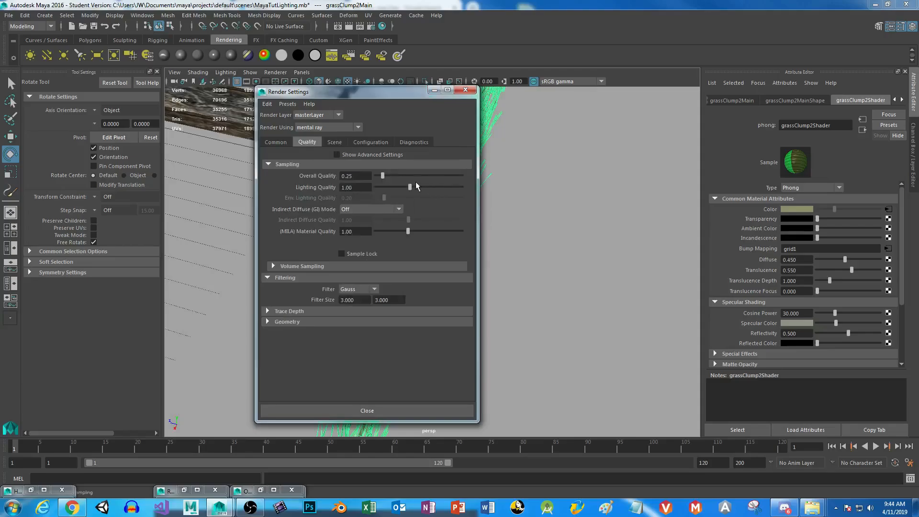
left_click_drag(427, 185, 425, 186)
Examine the Shadow Method and Shadow Linking options among the mental ray scene light settings, keeping Obeys Light Linking
left_click(334, 143)
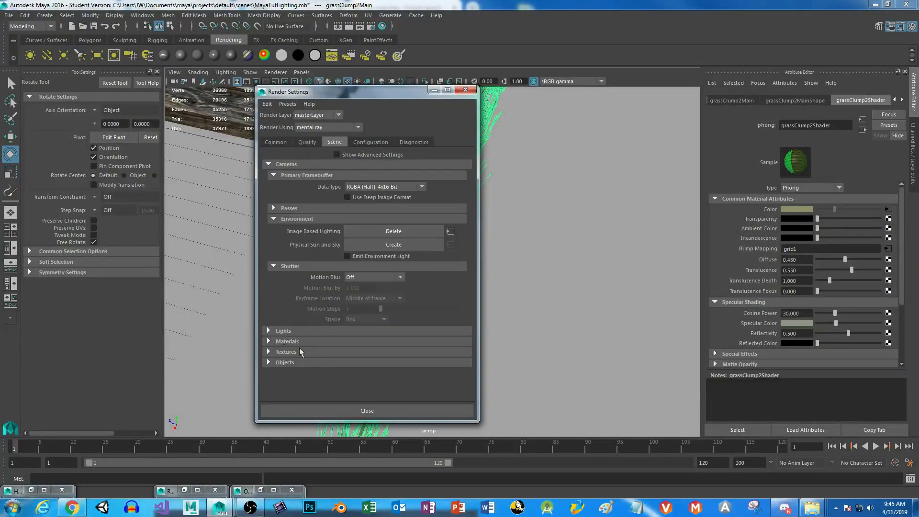
left_click(266, 331)
scroll(287, 330, "down", 1)
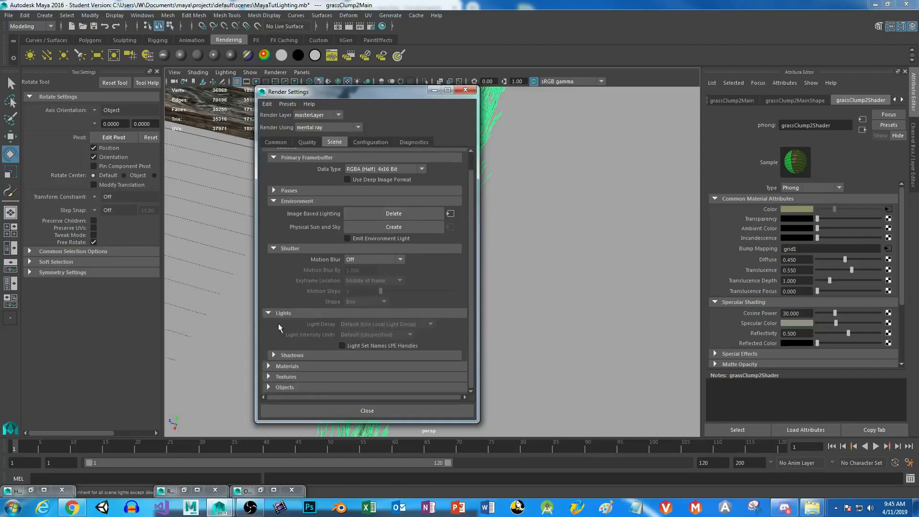
left_click(287, 355)
scroll(335, 330, "down", 2)
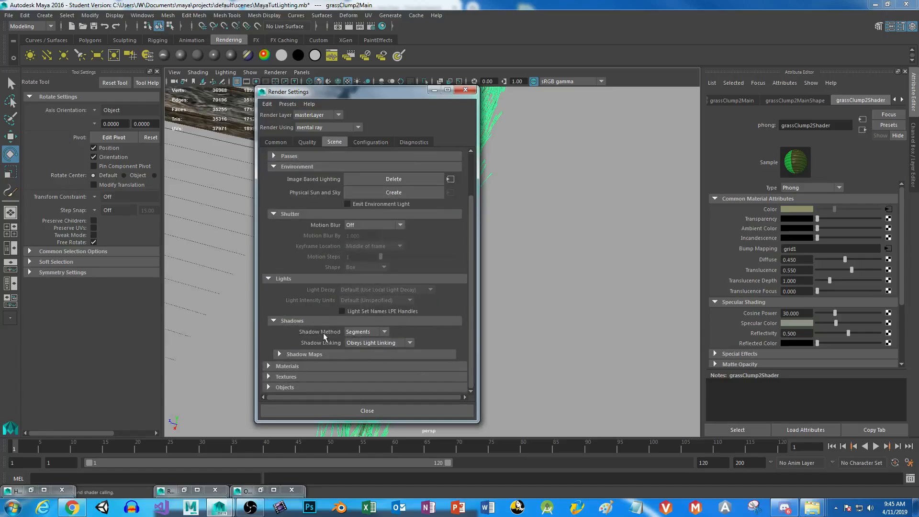
left_click(384, 332)
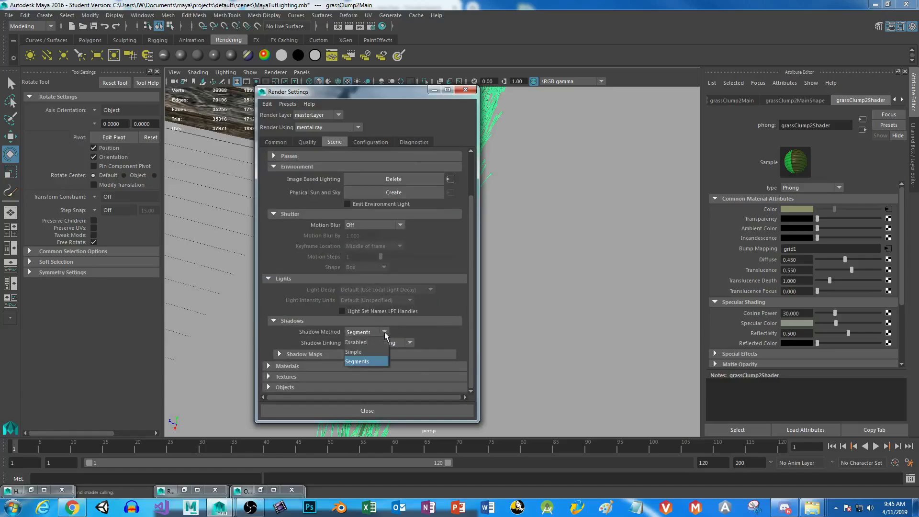
left_click(441, 340)
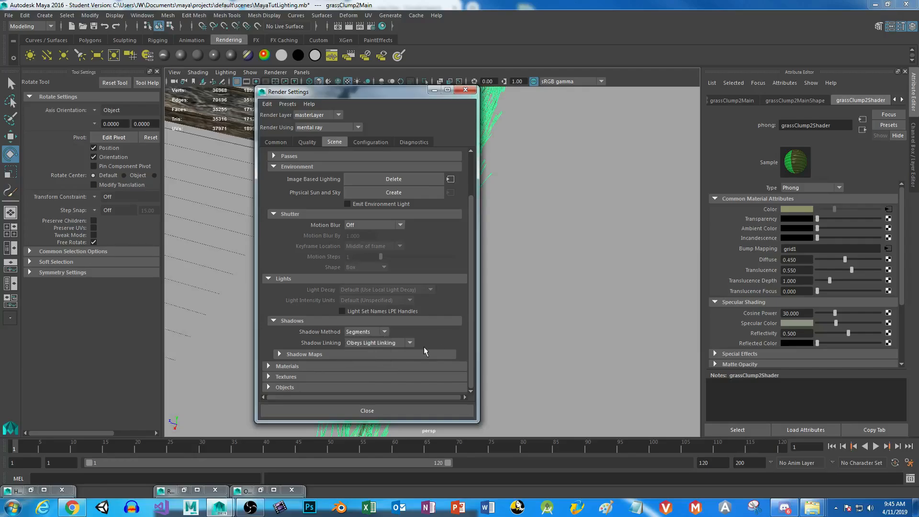
left_click(409, 343)
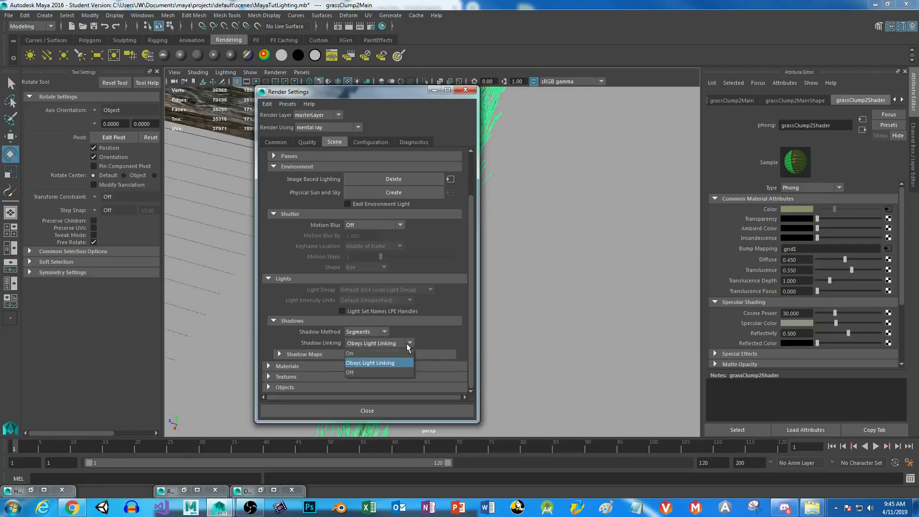
left_click(372, 362)
Check the shadow map format options, keep Detail, and minimize the render settings
left_click(278, 355)
scroll(334, 320, "down", 2)
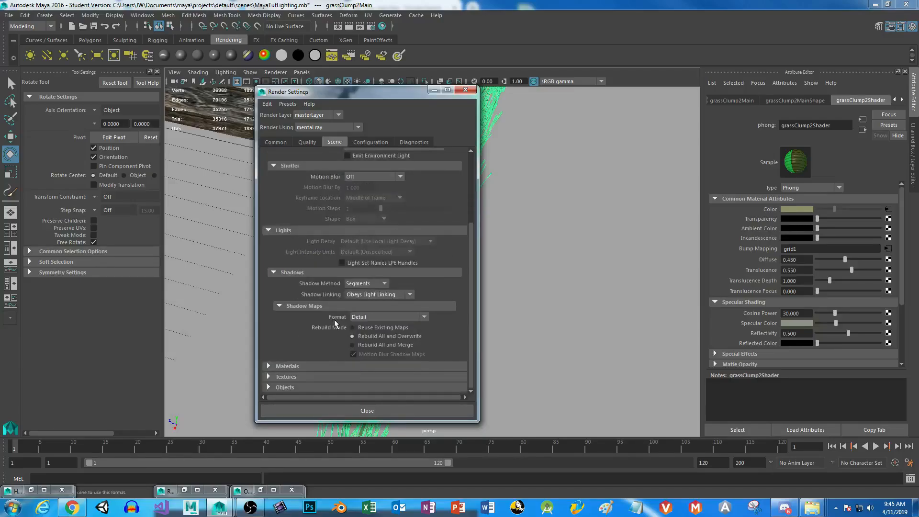
left_click(391, 317)
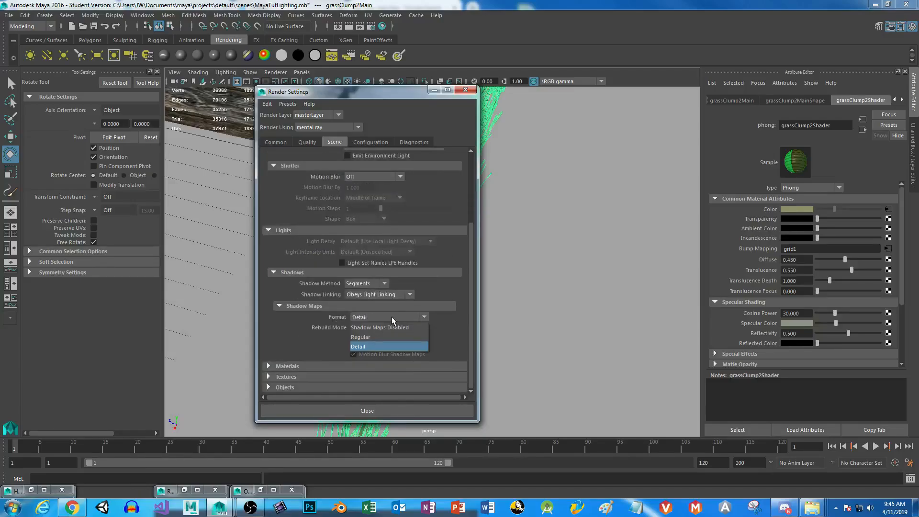
left_click(363, 346)
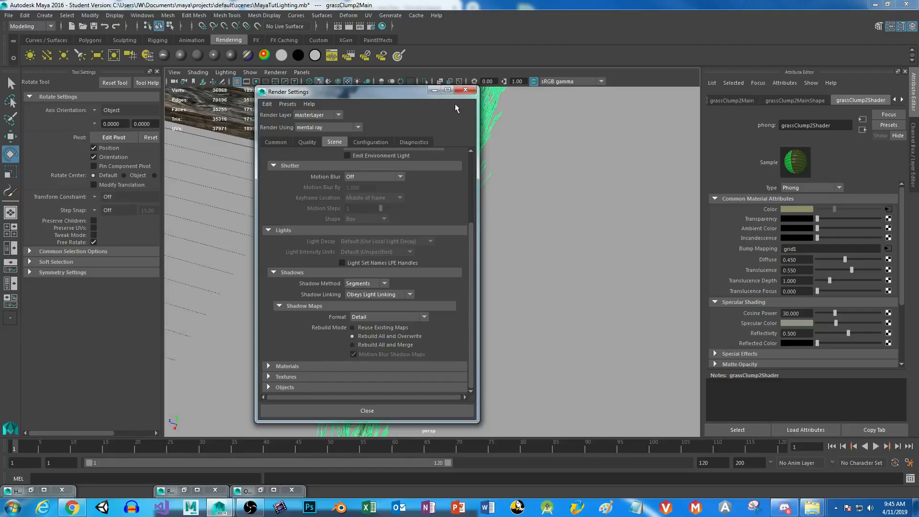
left_click(434, 90)
Turn on depth map shadows for the directional light with a filter size of 3 and a bias of about 0.241
right_click_drag(508, 311, 290, 152, "alt")
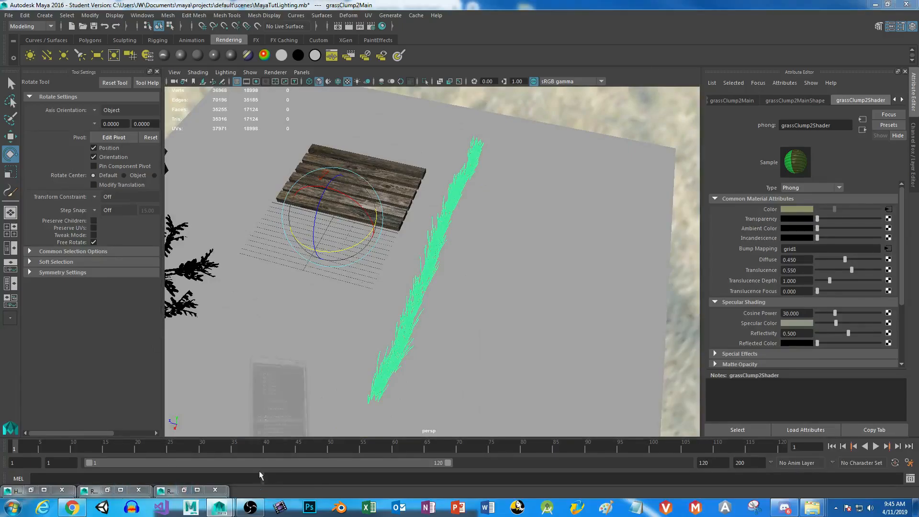
left_click(245, 491)
left_click(313, 238)
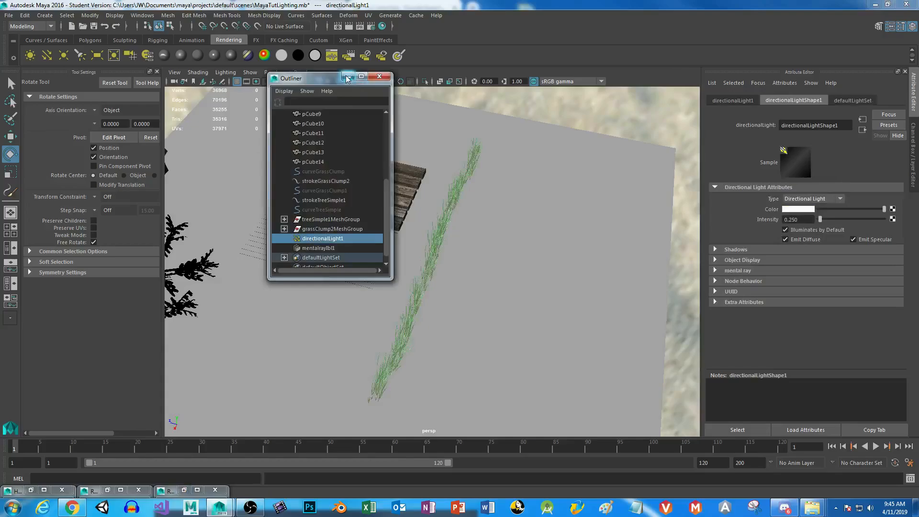
left_click(348, 76)
left_click(804, 221)
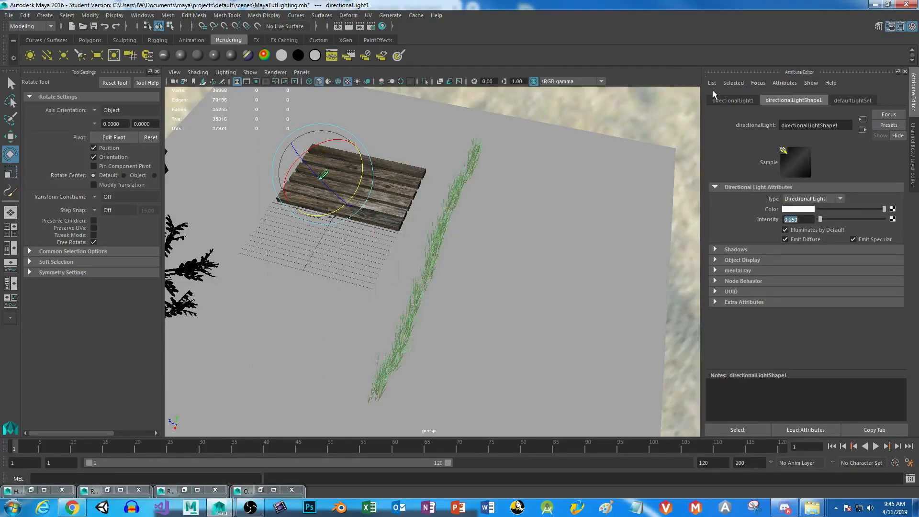
left_click(714, 249)
left_click(787, 281)
left_click_drag(832, 340, 855, 338)
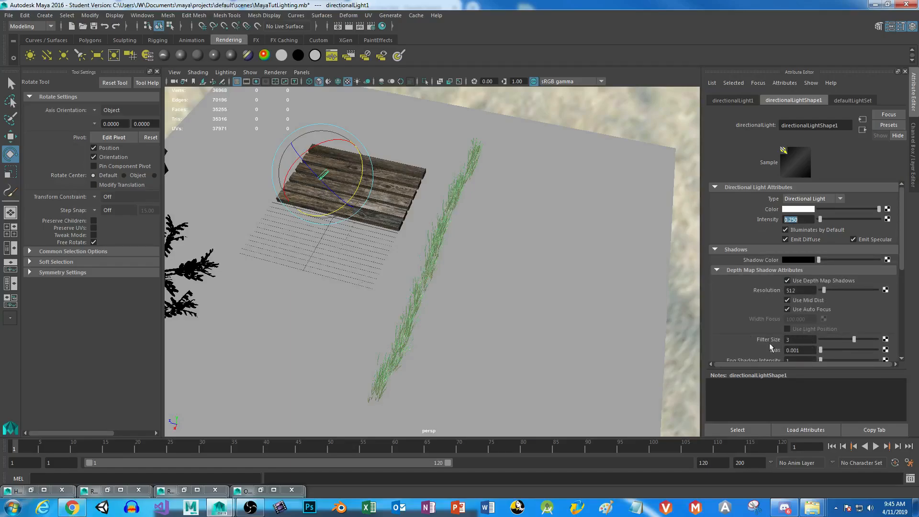
left_click_drag(820, 351, 834, 352)
scroll(781, 328, "down", 3)
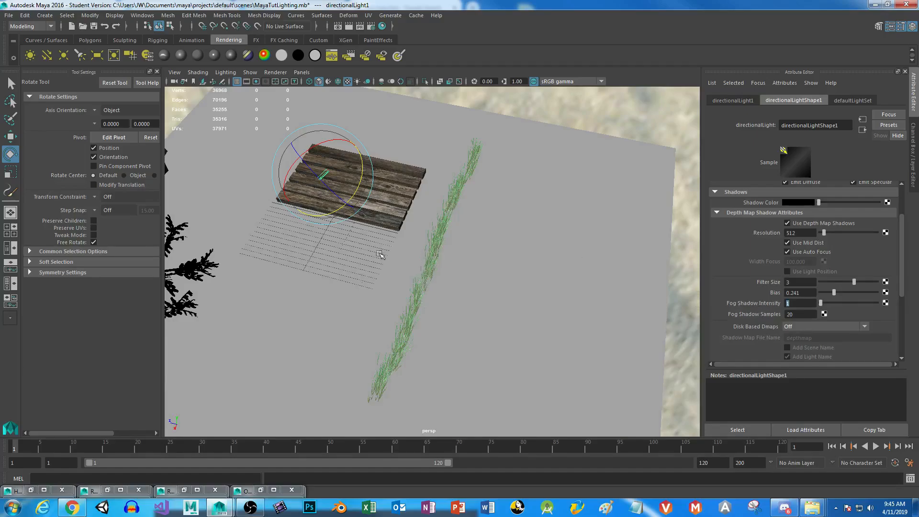
Test-render two regions around a close view of the grass strip to check the depth map shadows on the ground
middle_click_drag(388, 232, 378, 244, "alt")
right_click_drag(378, 244, 429, 340, "alt")
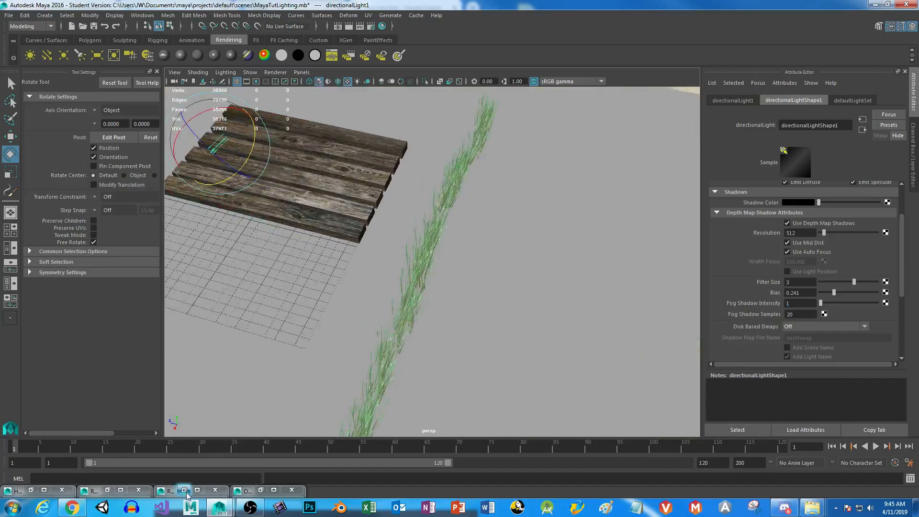
left_click(185, 490)
left_click_drag(400, 89, 197, 85)
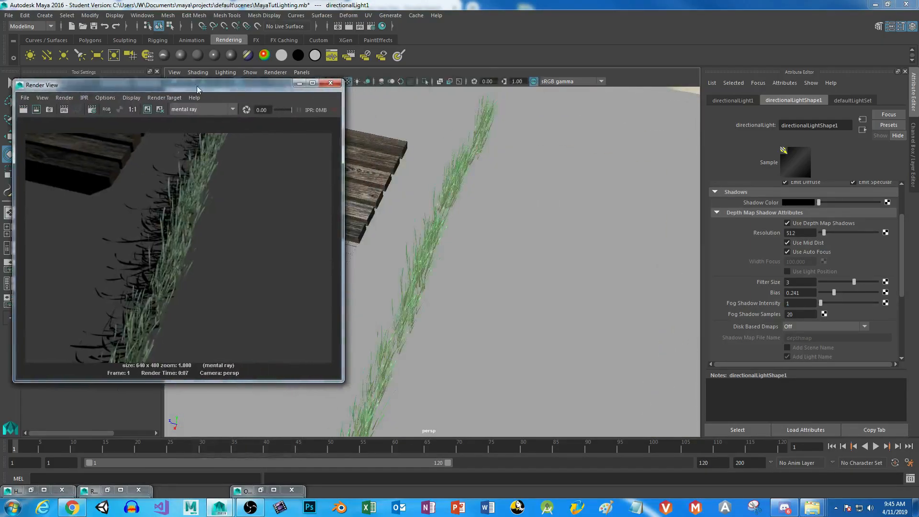
left_click_drag(430, 220, 481, 211, "alt")
right_click_drag(482, 211, 497, 322, "alt")
middle_click_drag(470, 290, 516, 220, "alt")
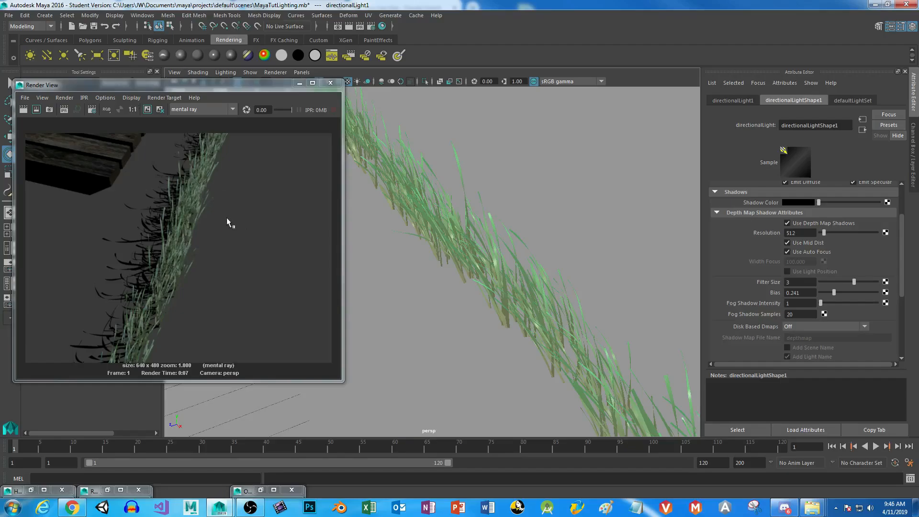
left_click_drag(191, 179, 276, 264)
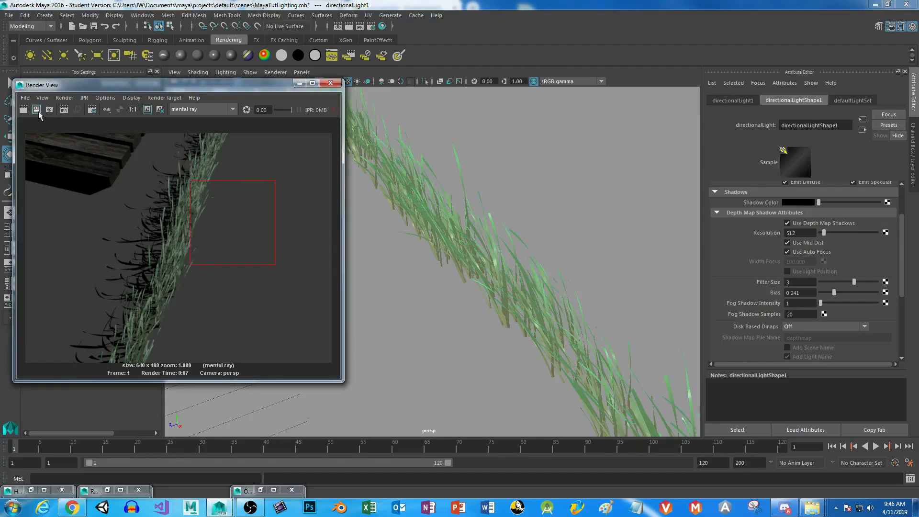
left_click(36, 109)
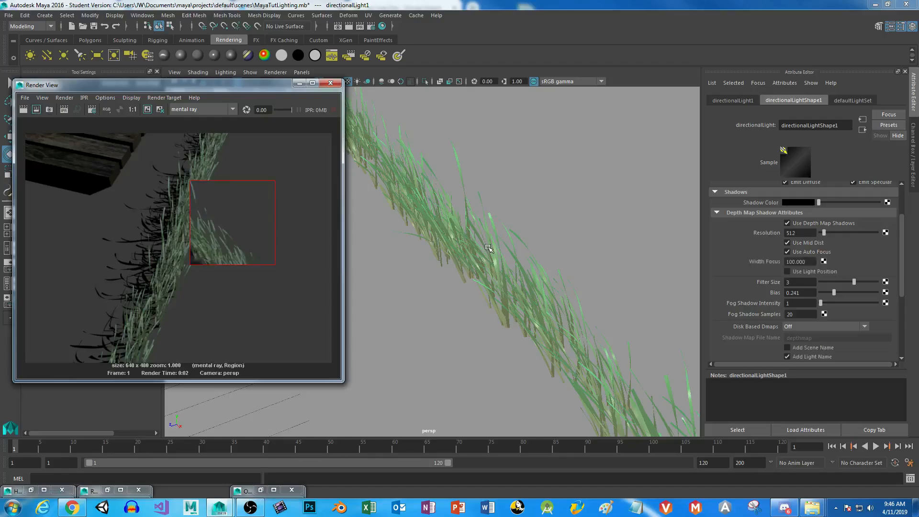
left_click_drag(166, 247, 250, 343)
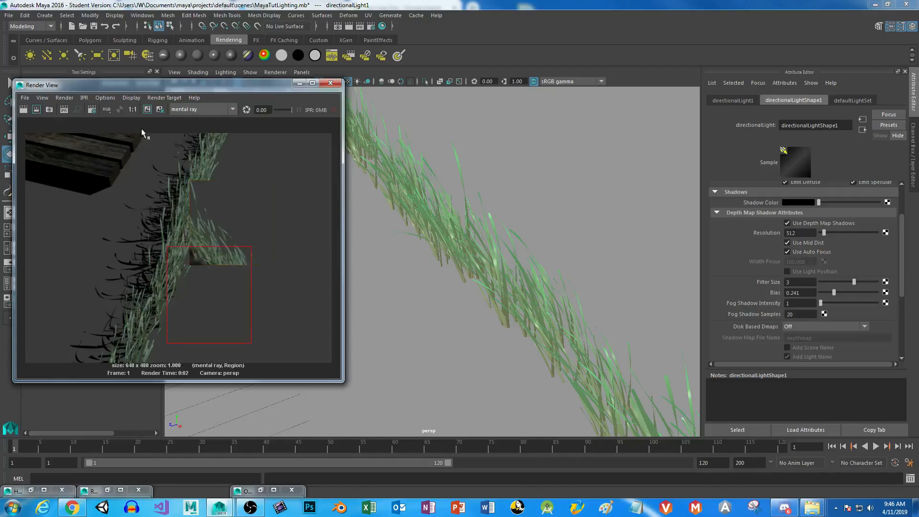
left_click(36, 109)
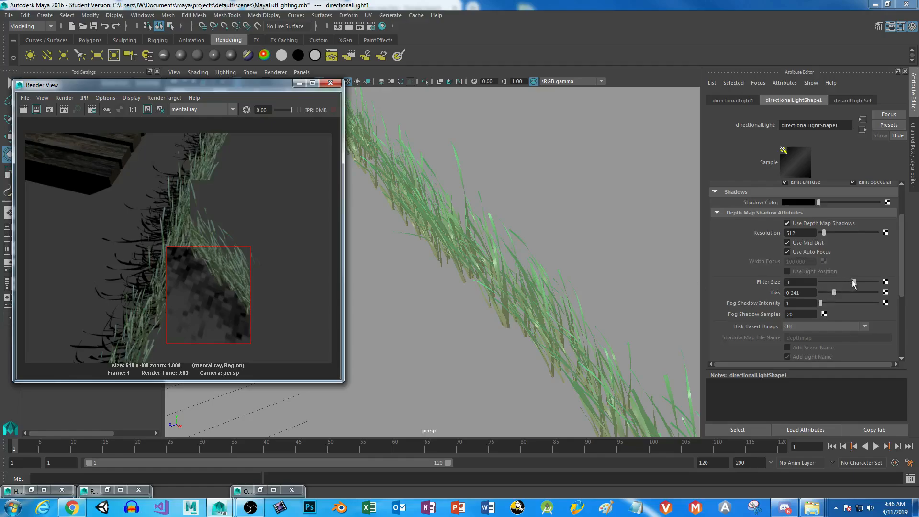
Try a shadow filter size of 1 and a bias of about 0.078, re-rendering the grass region after each change
left_click_drag(845, 286, 834, 283)
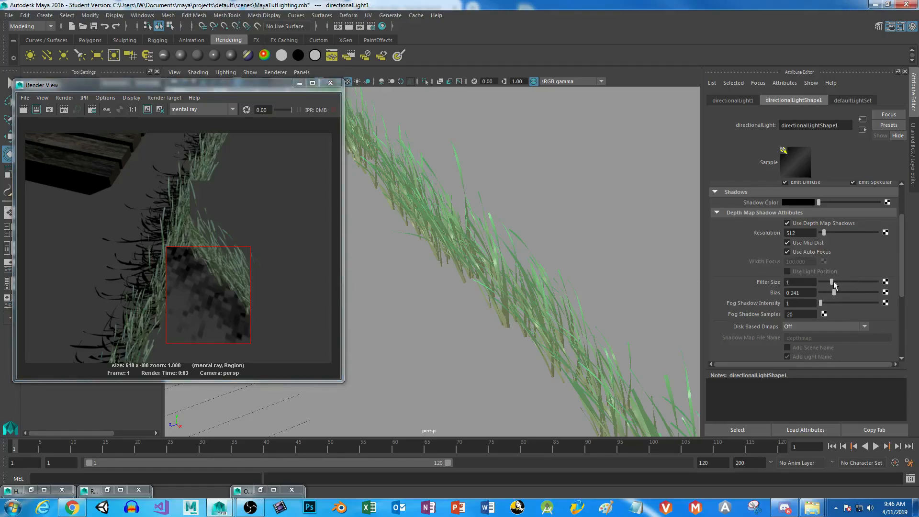
left_click(36, 110)
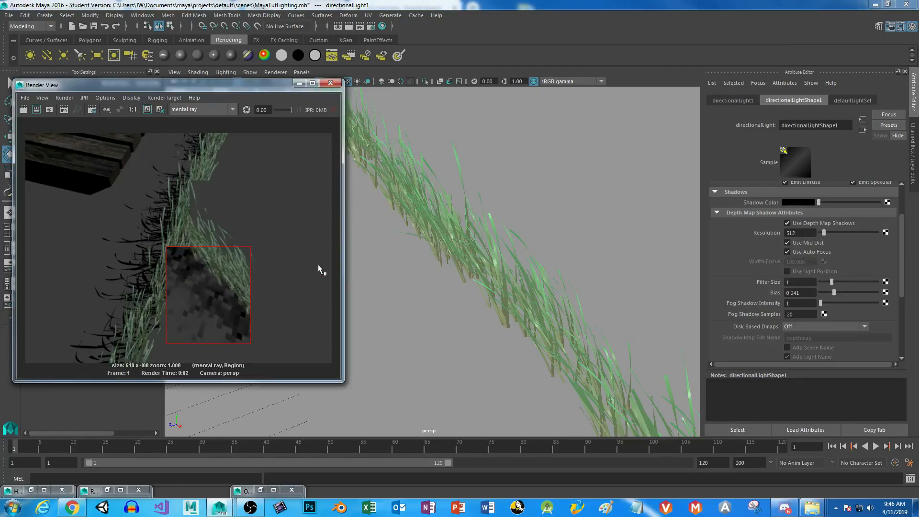
left_click_drag(838, 293, 824, 292)
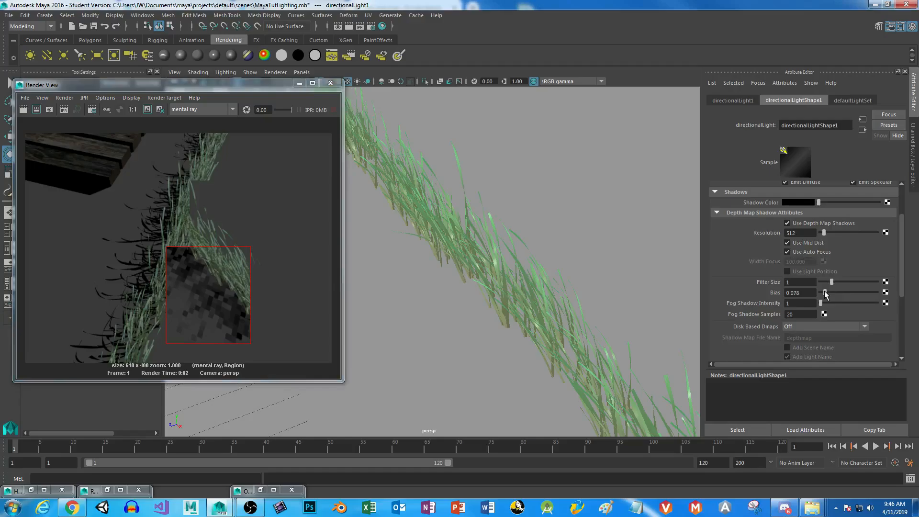
left_click(36, 109)
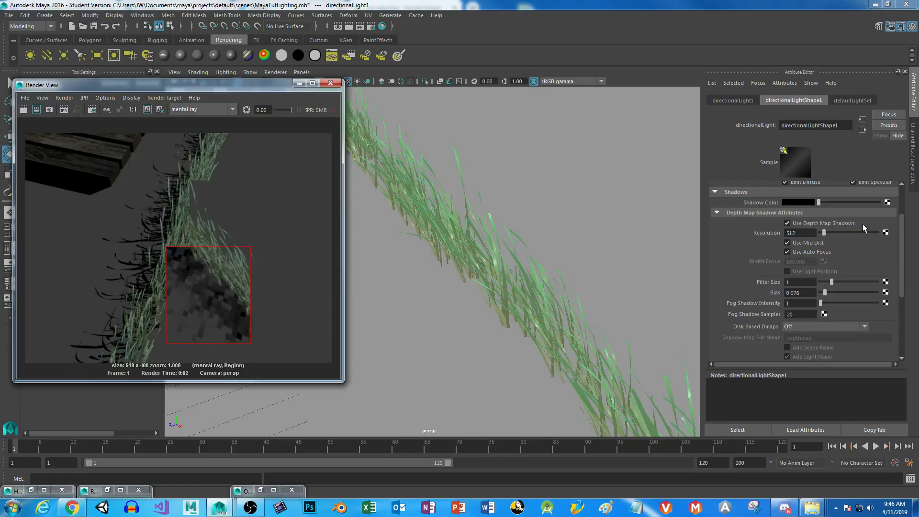
Set the directional light's depth map shadow resolution to 4096 and re-render the grass region
double_click(805, 233)
type("40")
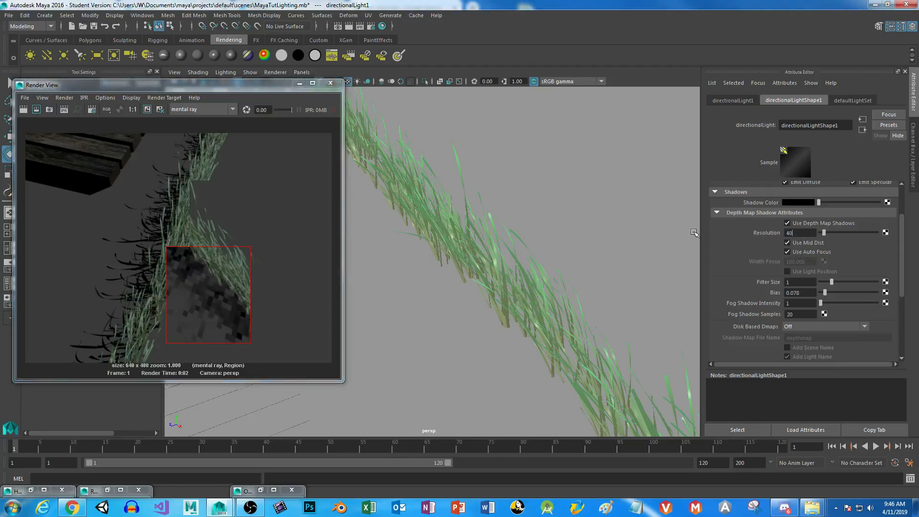
type("96")
key("Return")
left_click(36, 110)
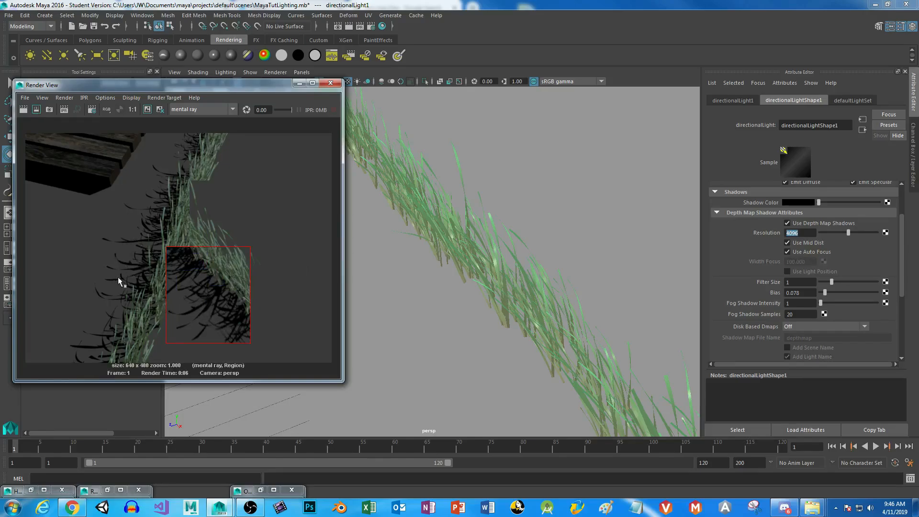
Set the shadow filter size to 2 and the bias to about 0.138, re-rendering the grass region to compare
left_click_drag(832, 282, 854, 282)
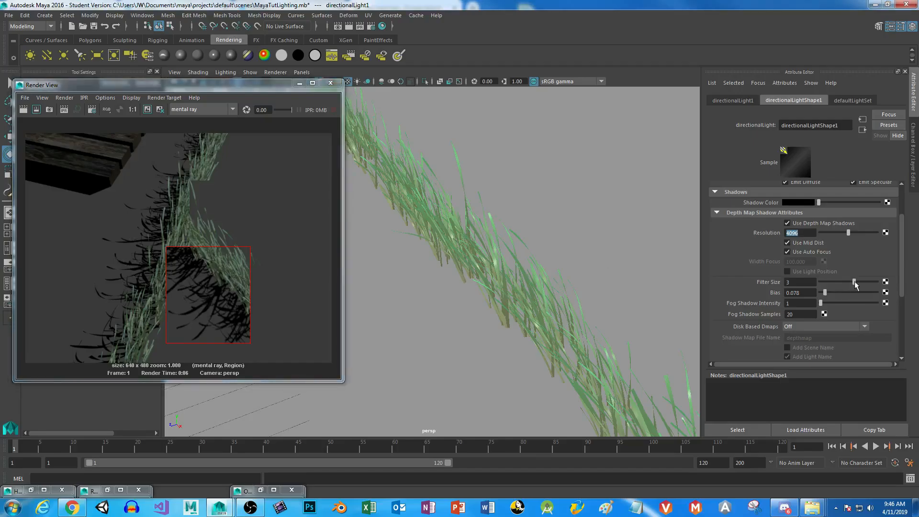
left_click(36, 109)
left_click_drag(824, 292, 828, 292)
left_click(42, 109)
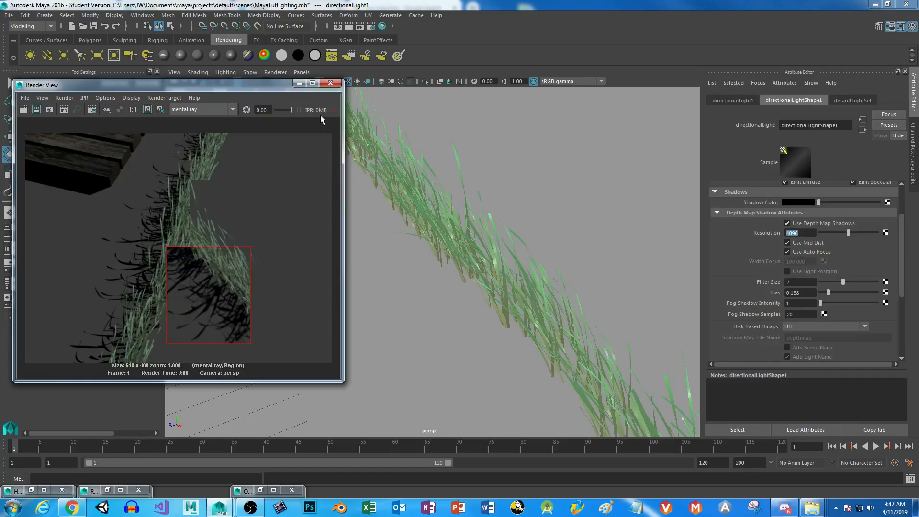
Close the render window and move the ground plane horizontally so that it extends beneath the tree and the wooden frame
left_click(330, 83)
left_click_drag(482, 258, 382, 287, "alt")
scroll(381, 287, "down", 8)
left_click_drag(364, 144, 360, 196, "alt")
middle_click_drag(361, 196, 341, 234, "alt")
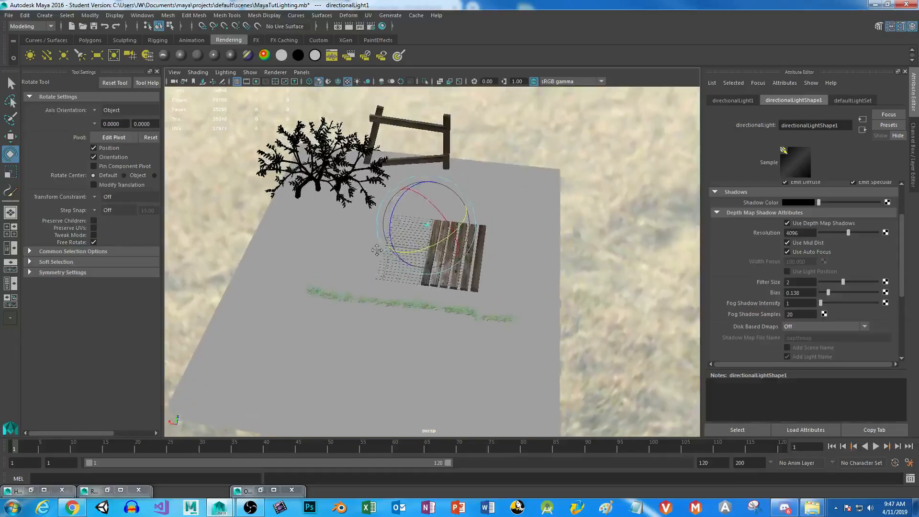
left_click_drag(402, 288, 334, 242, "alt")
right_click_drag(361, 214, 437, 324, "alt")
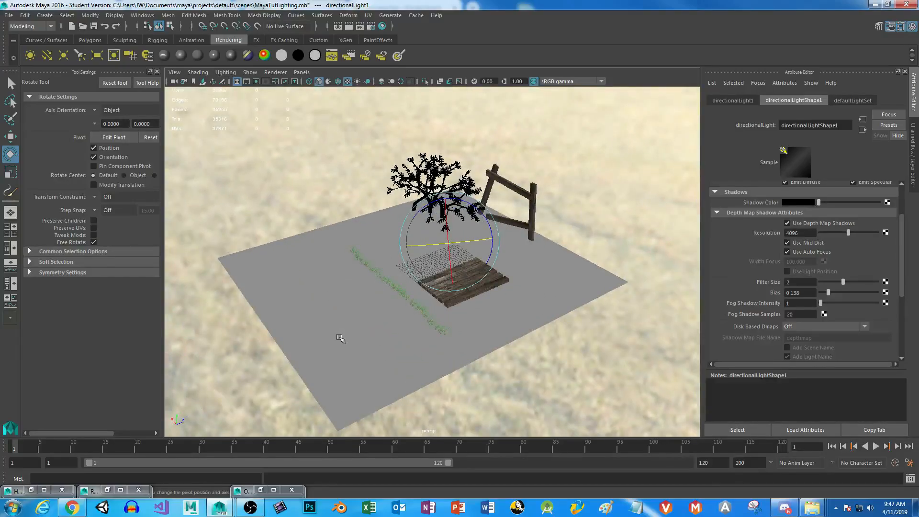
left_click(340, 339)
key("w")
left_click_drag(452, 257, 522, 230)
Render the whole scene from an angled view showing the tree, wooden frame, planks and grass strip
right_click_drag(452, 244, 504, 314, "alt")
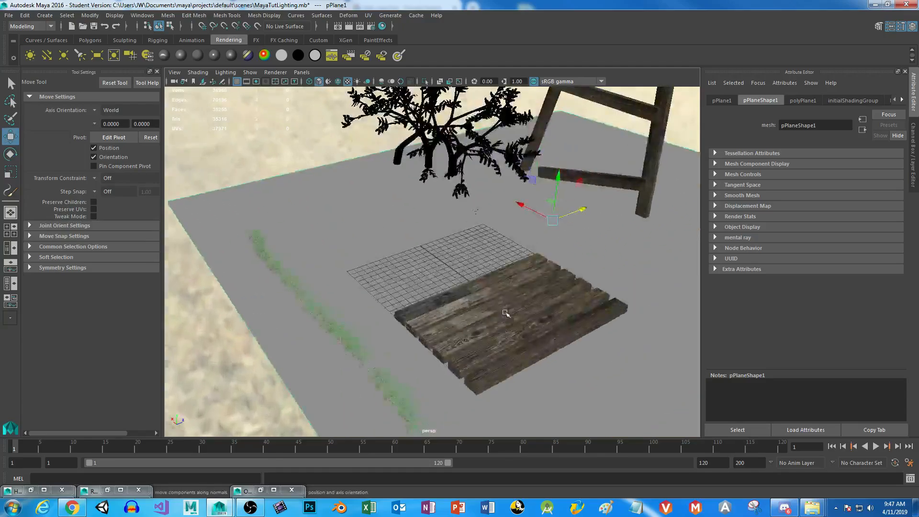
middle_click_drag(505, 314, 382, 352, "alt")
left_click_drag(382, 353, 344, 359, "alt")
right_click_drag(479, 336, 449, 322, "alt")
left_click_drag(449, 321, 349, 330, "alt")
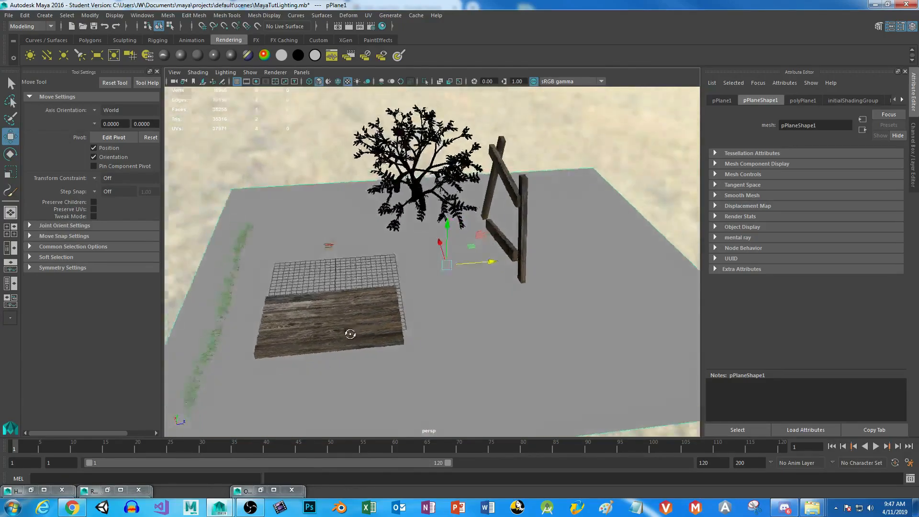
left_click(348, 28)
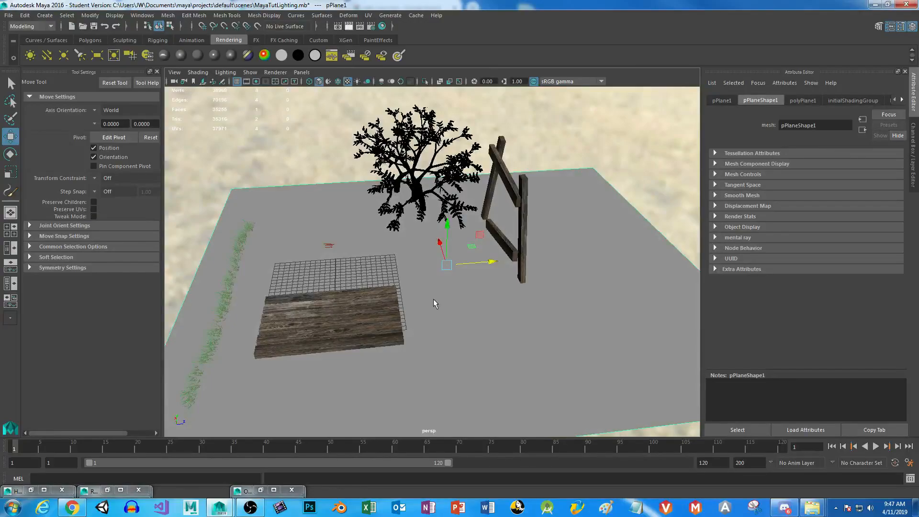
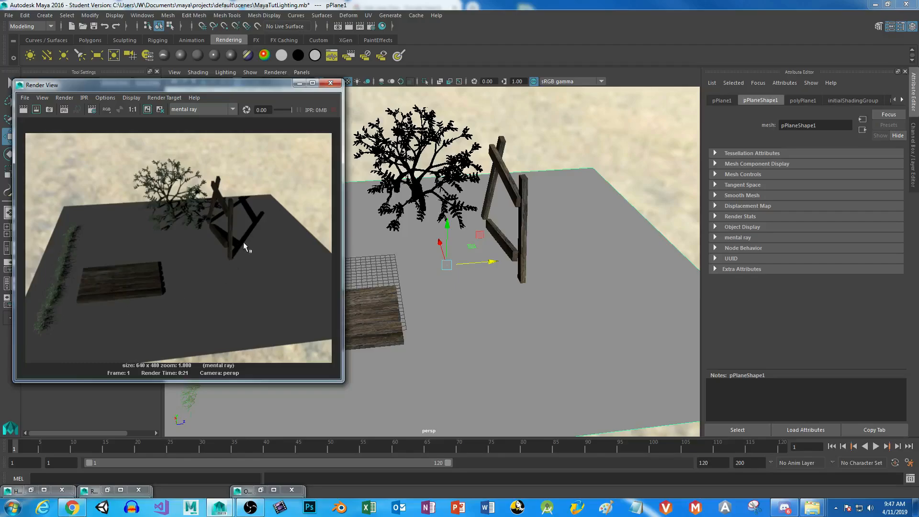
Delete the directional light and render the whole scene without it
left_click(299, 83)
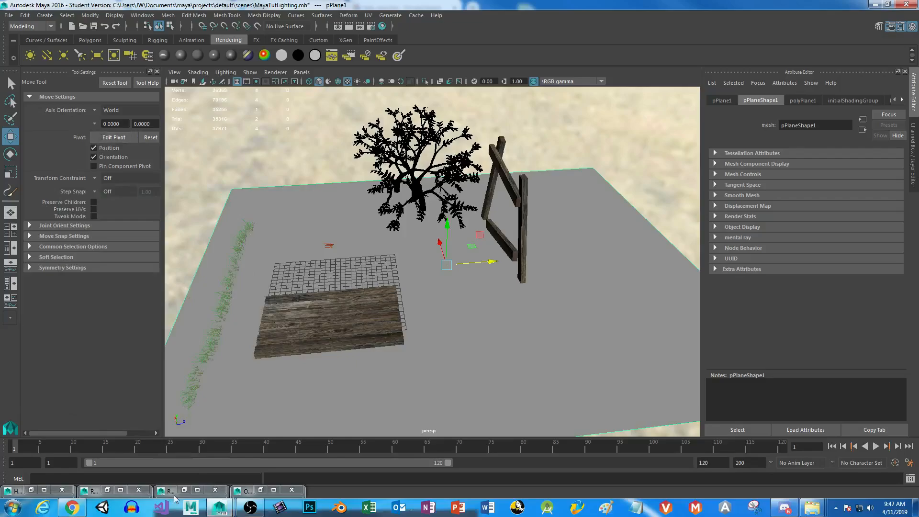
left_click_drag(323, 241, 343, 262)
left_click(501, 335)
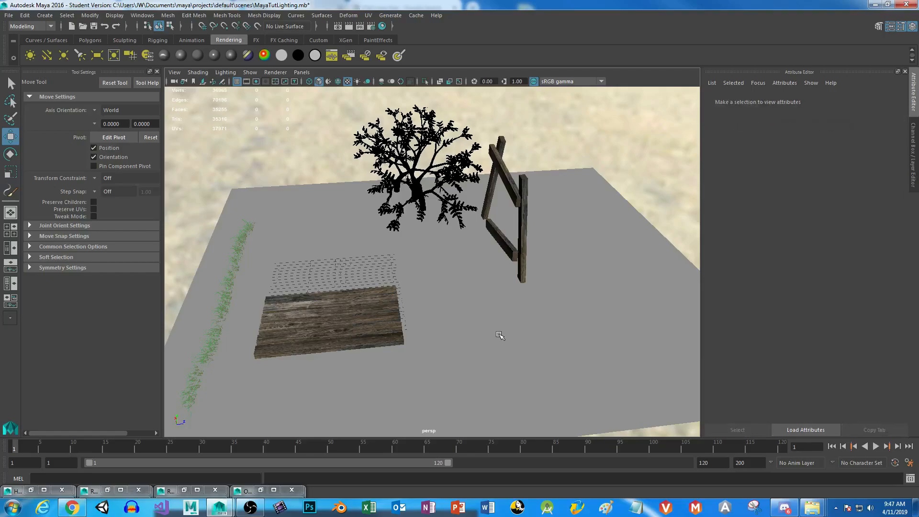
left_click(349, 26)
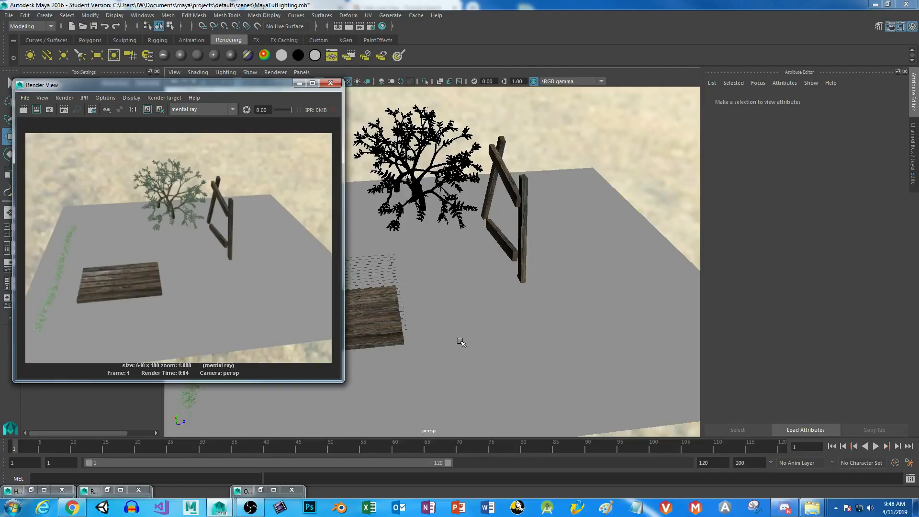
Undo the deletion of the directional light
key("ctrl+z")
left_click(300, 83)
key("ctrl+z")
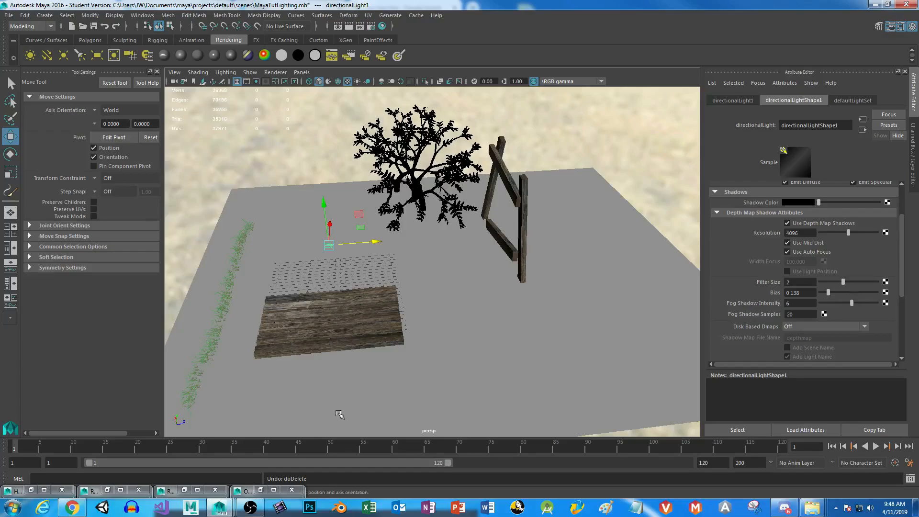
Re-render the region between the planks and the wooden frame, followed by the whole scene
left_click(183, 490)
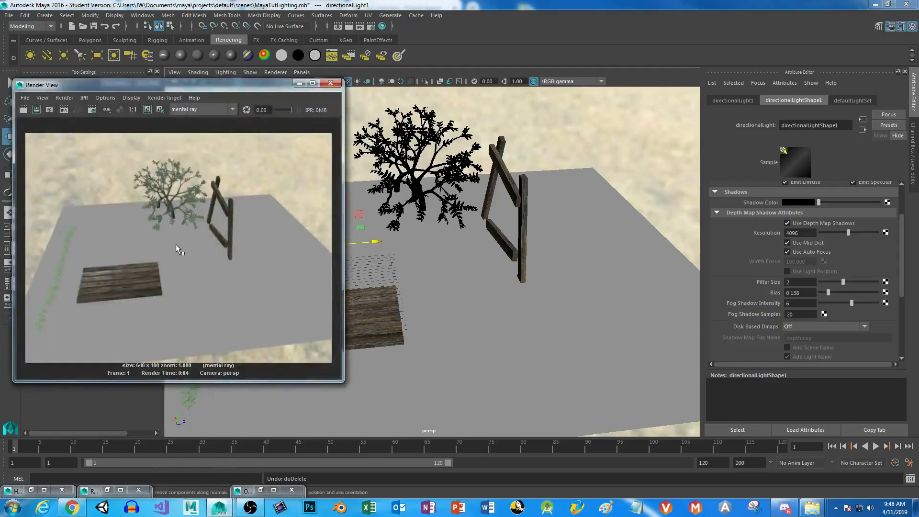
left_click_drag(154, 225, 245, 296)
left_click(37, 110)
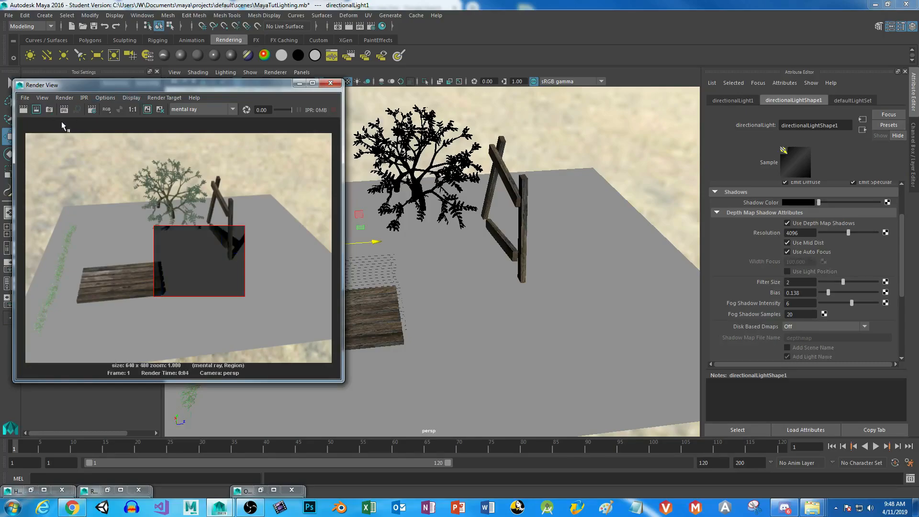
left_click(25, 110)
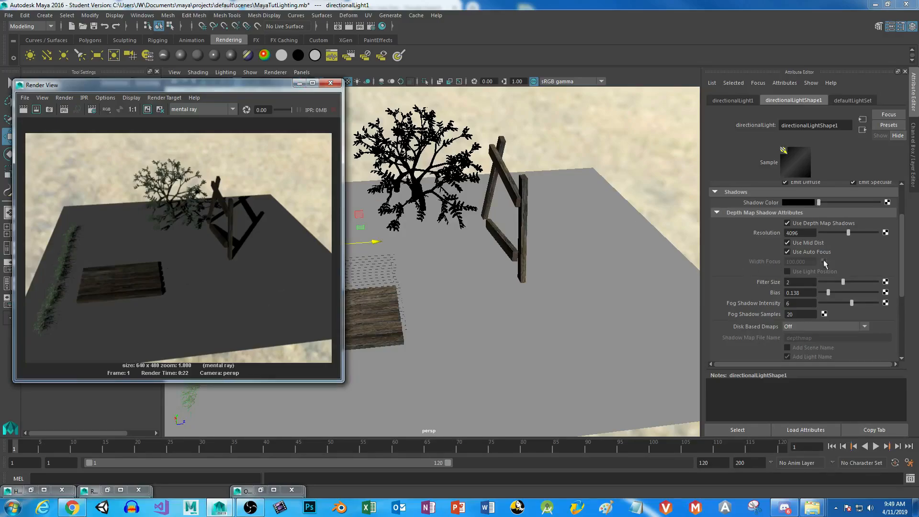
Set the directional light's intensity to 0.5 and re-render the region around the wooden frame's shadow
left_click_drag(900, 234, 898, 201)
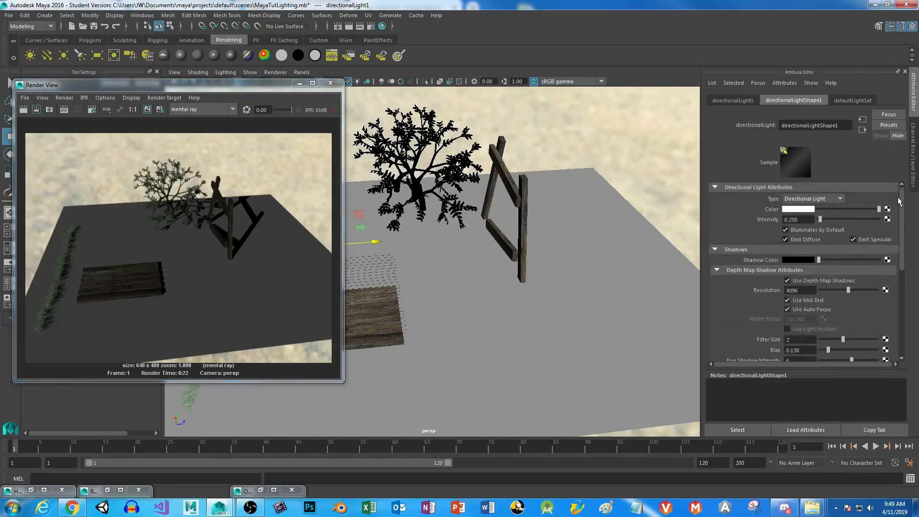
left_click(797, 219)
key("BackSpace")
type(".5")
key("Return")
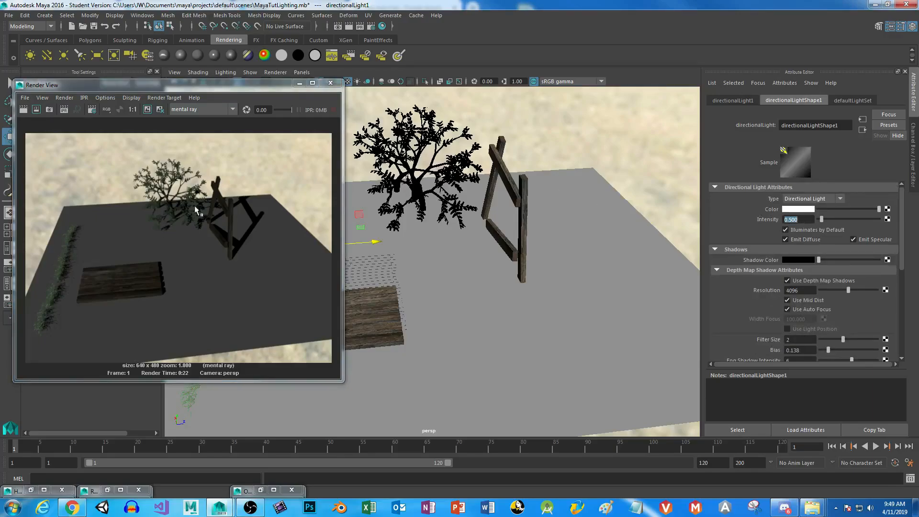
left_click_drag(205, 201, 272, 233)
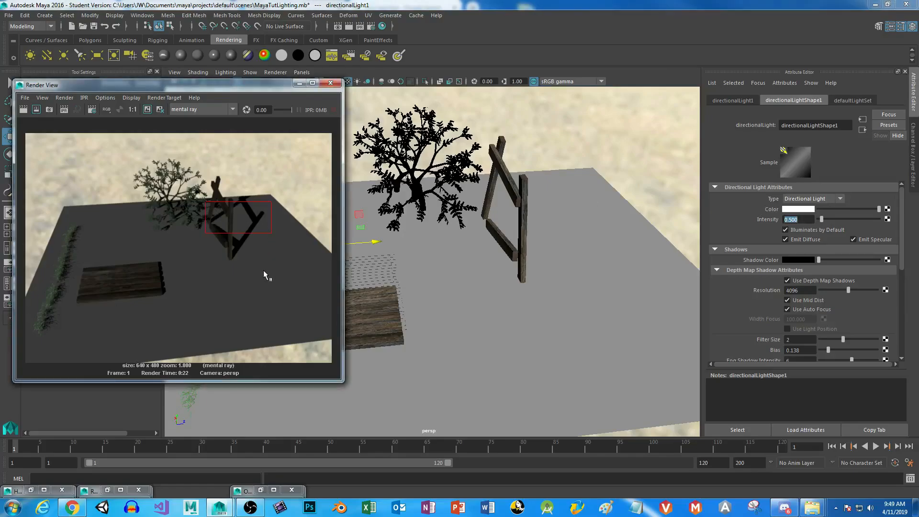
left_click(36, 109)
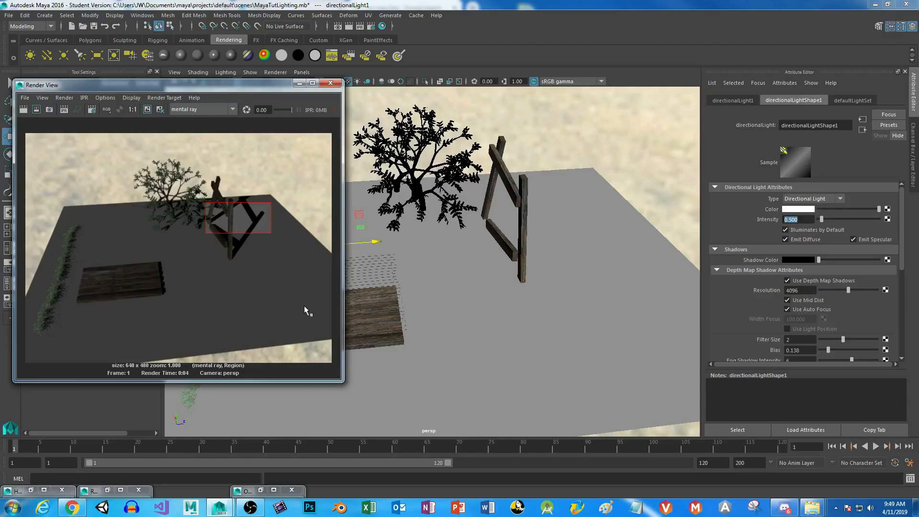
left_click(298, 83)
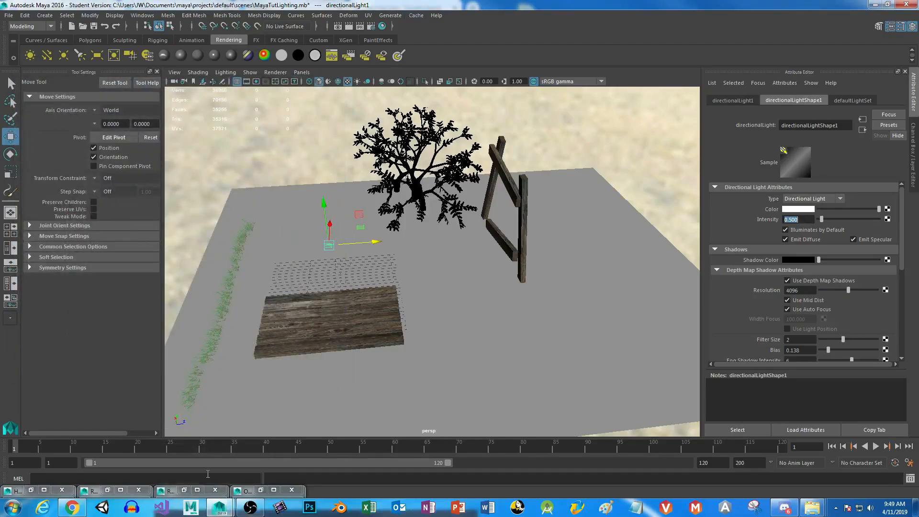
left_click(182, 492)
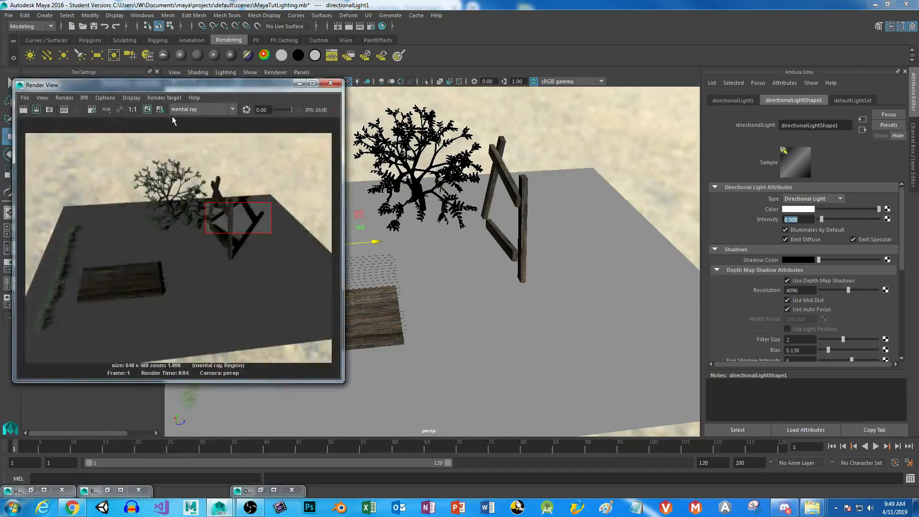
In the mental ray quality settings, expand the trace depth options and set the Indirect Diffuse (GI) Mode to Finalgather
left_click(298, 83)
left_click(134, 491)
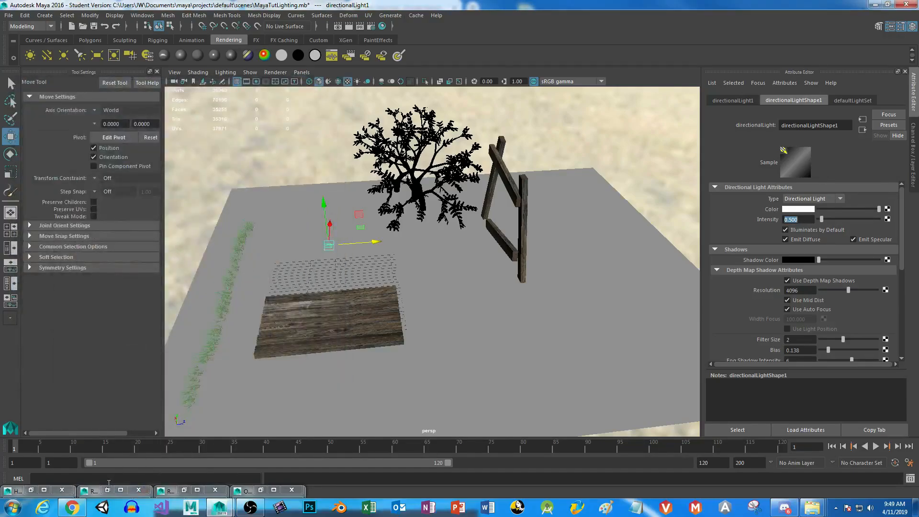
left_click(370, 142)
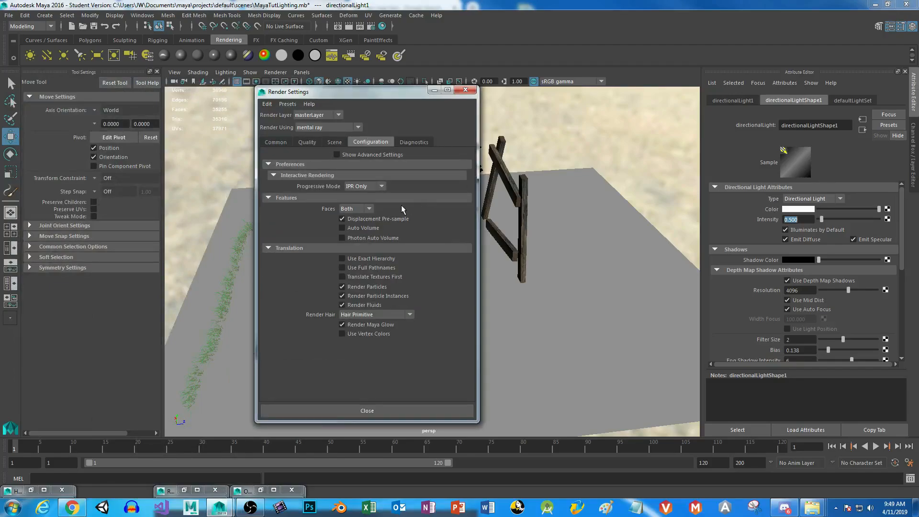
left_click(301, 143)
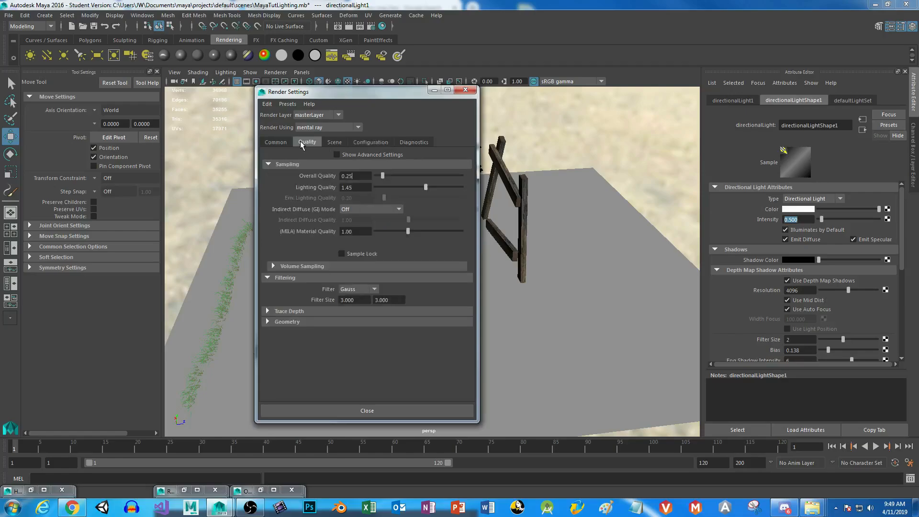
left_click(273, 266)
left_click(273, 266)
left_click(273, 266)
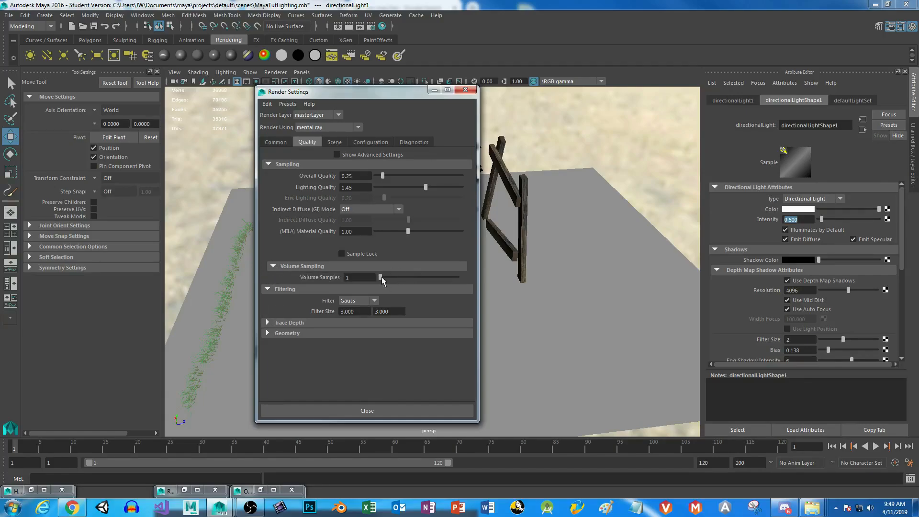
left_click(271, 266)
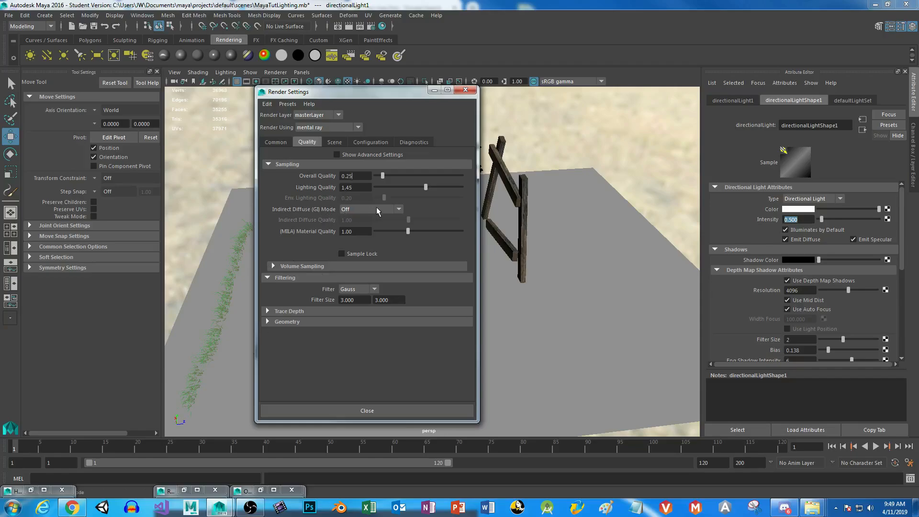
left_click(267, 311)
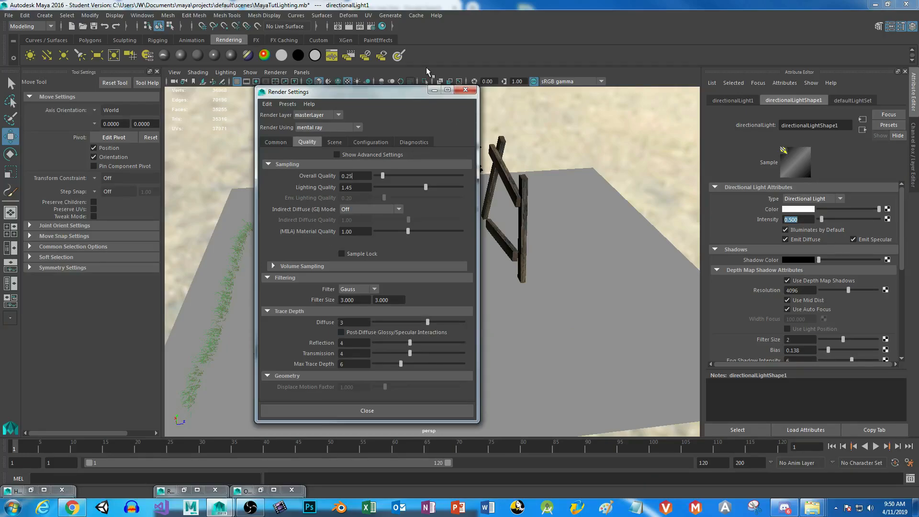
left_click(374, 209)
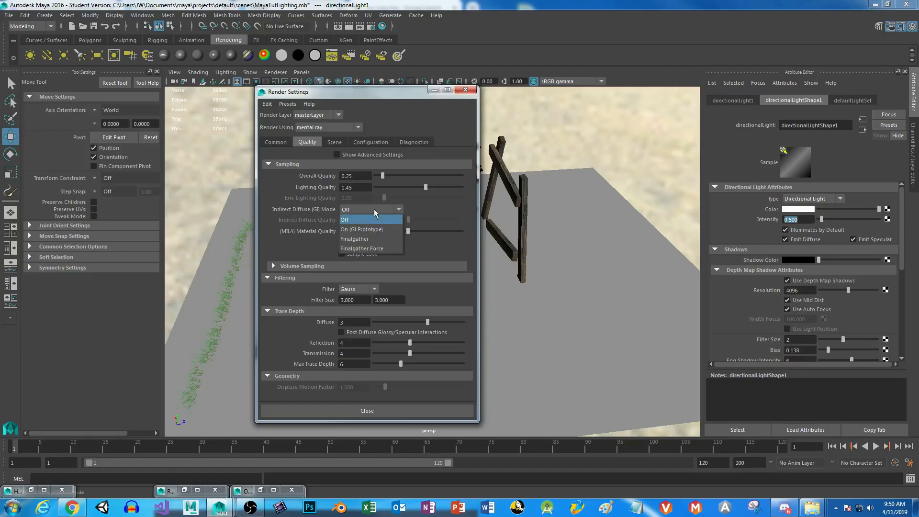
left_click(391, 238)
left_click(434, 90)
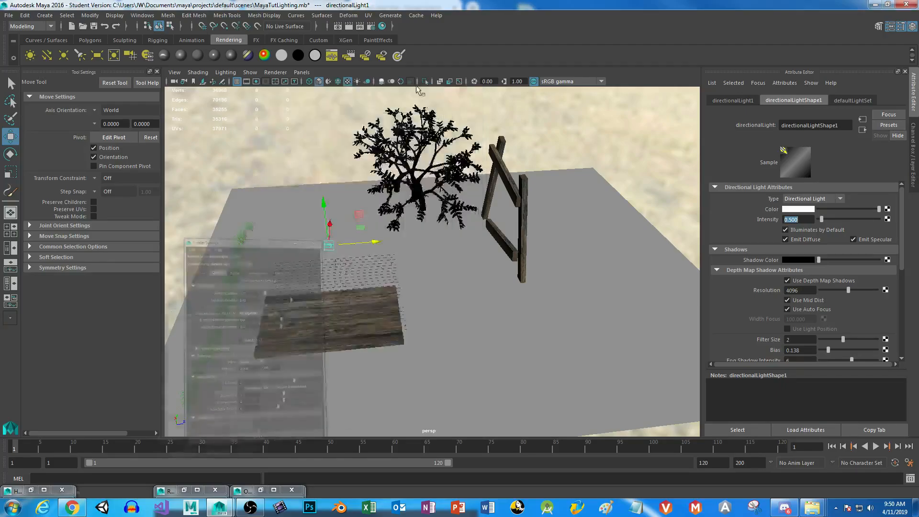
Render a region spanning the tree's edge and the wooden frame to check the Finalgather lighting
left_click(184, 491)
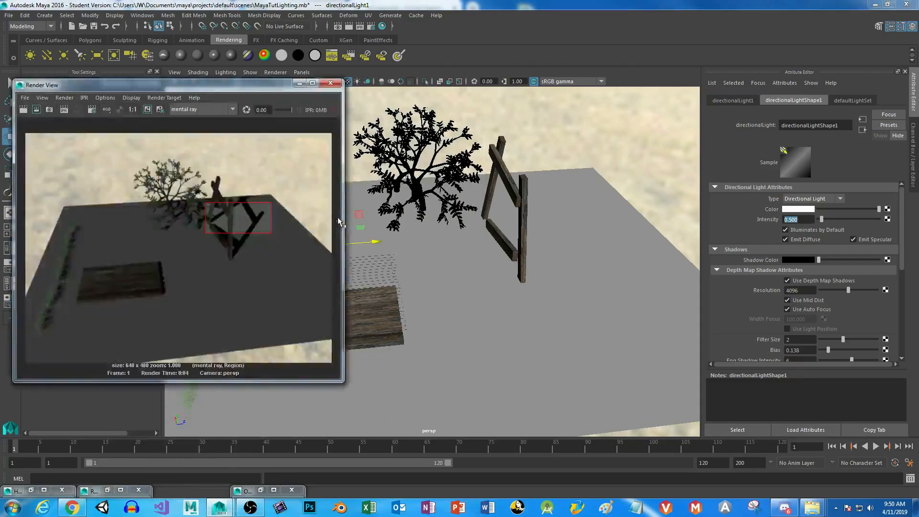
left_click_drag(182, 200, 250, 225)
left_click(36, 109)
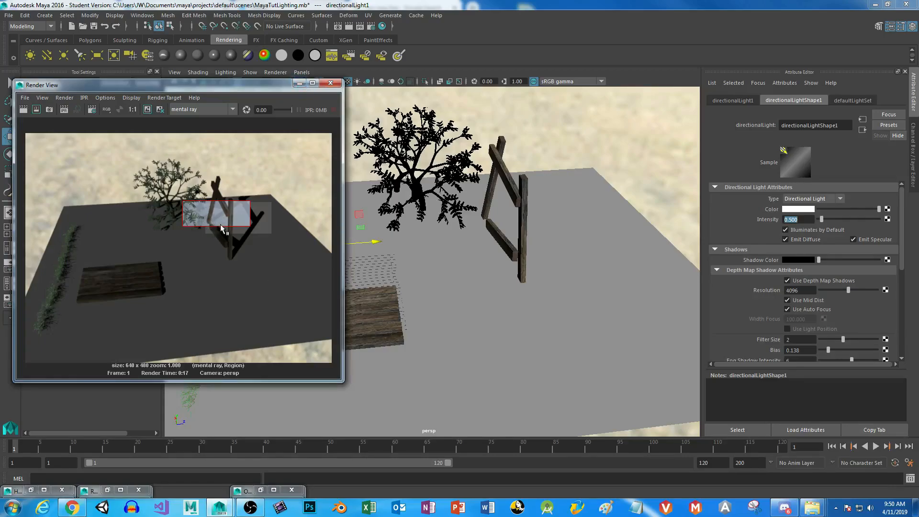
Delete the directional light and re-render the region beside the wooden frame to compare the lighting without it
left_click(337, 243)
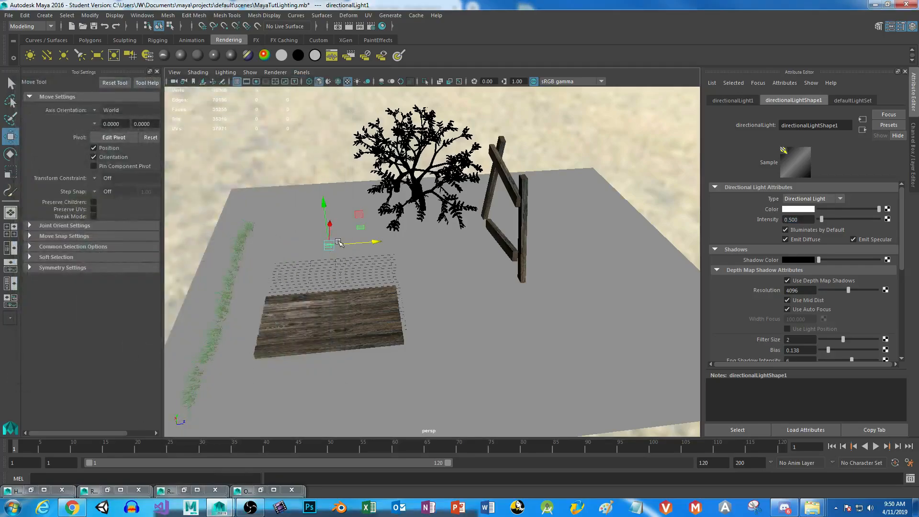
key("Delete")
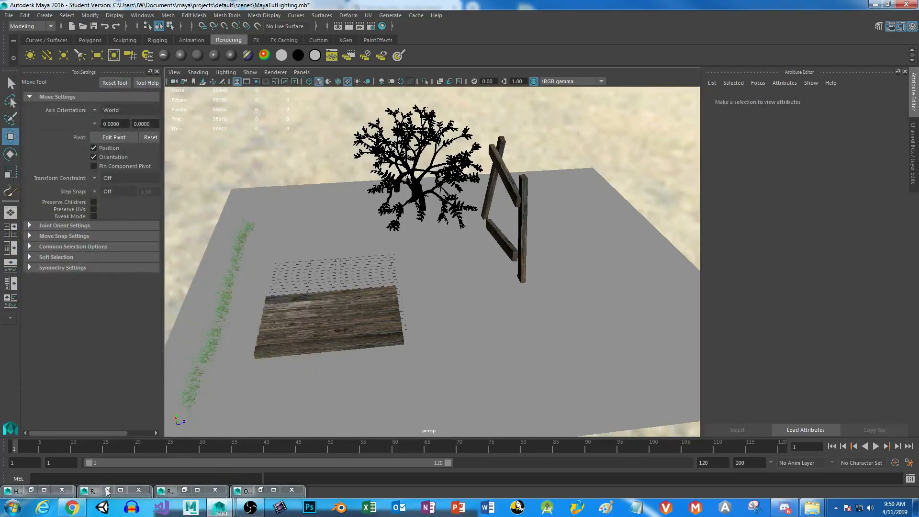
left_click(184, 489)
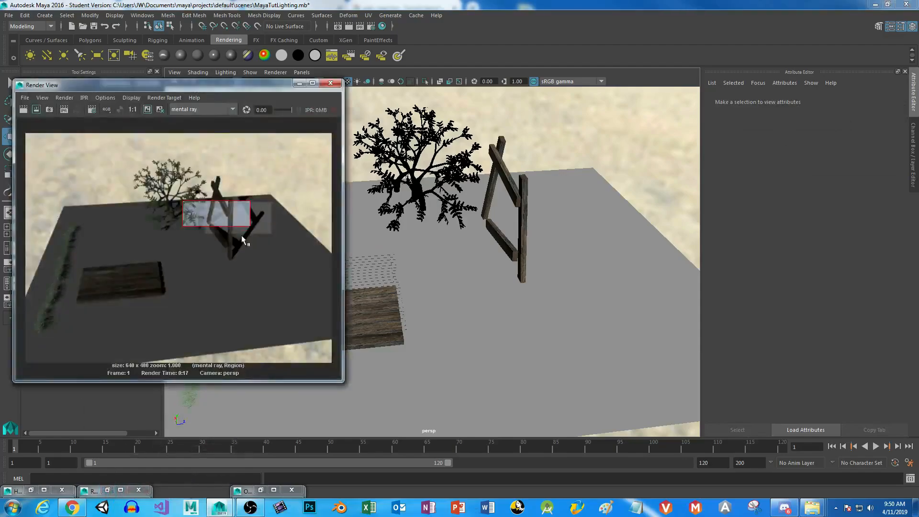
left_click_drag(214, 181, 264, 260)
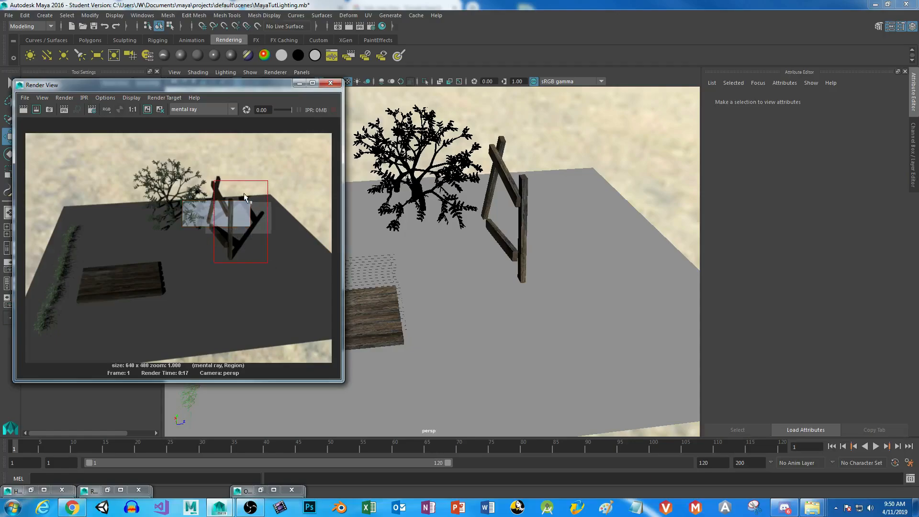
left_click_drag(223, 155, 267, 276)
left_click(235, 174)
left_click_drag(228, 178, 276, 261)
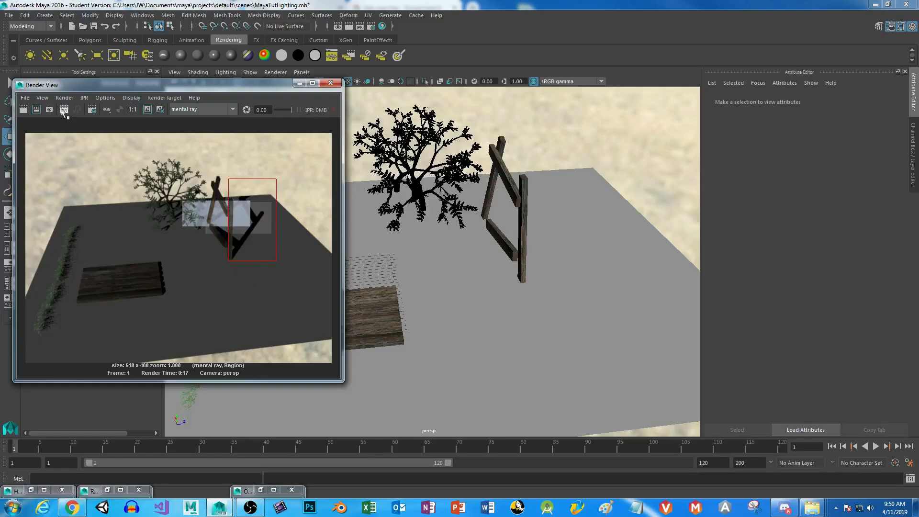
left_click(37, 109)
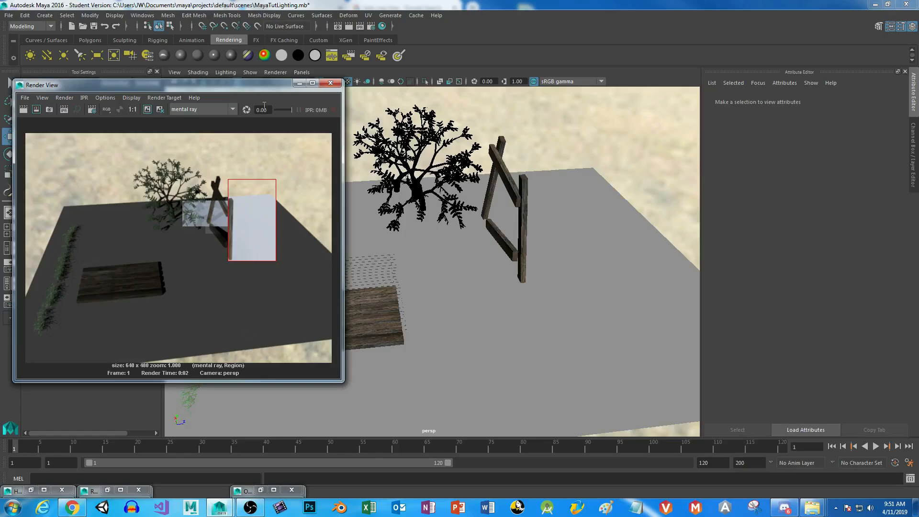
Close the render view and undo back to before the directional light's deletion
left_click(299, 83)
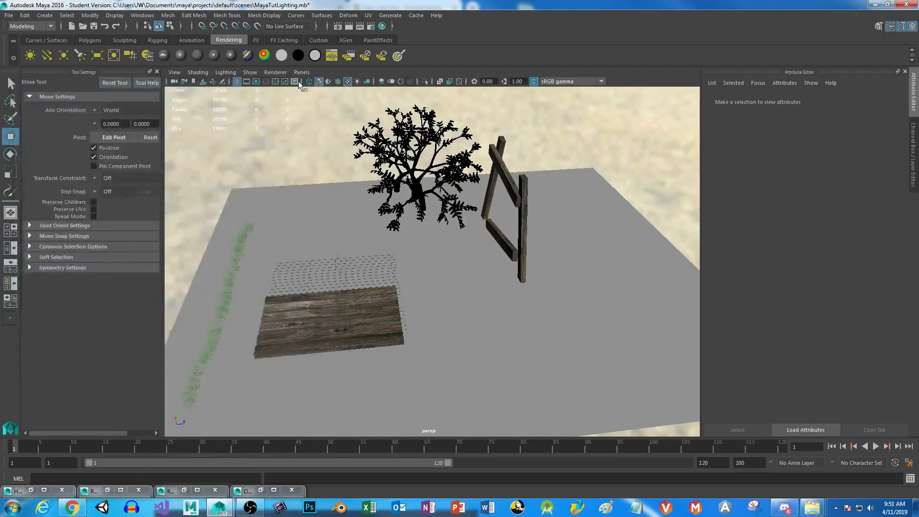
key("ctrl+z")
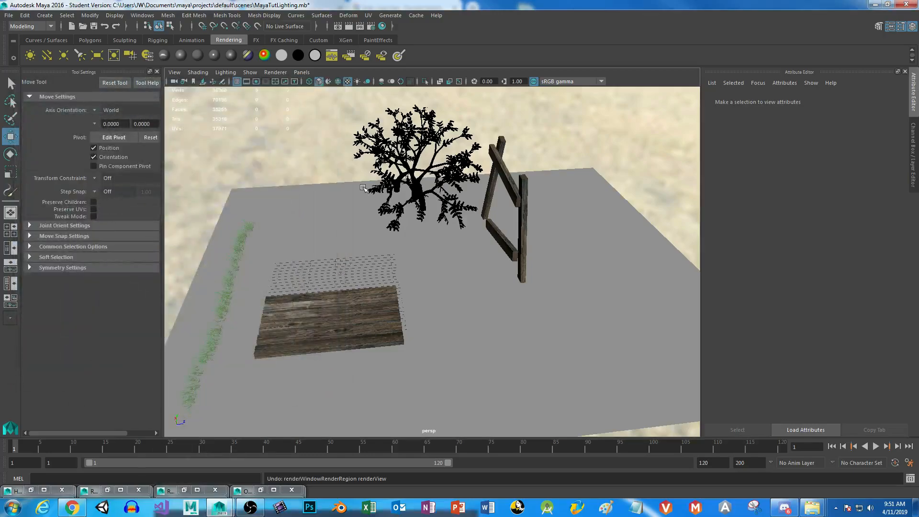
key("ctrl+z")
key("ctrl+z")
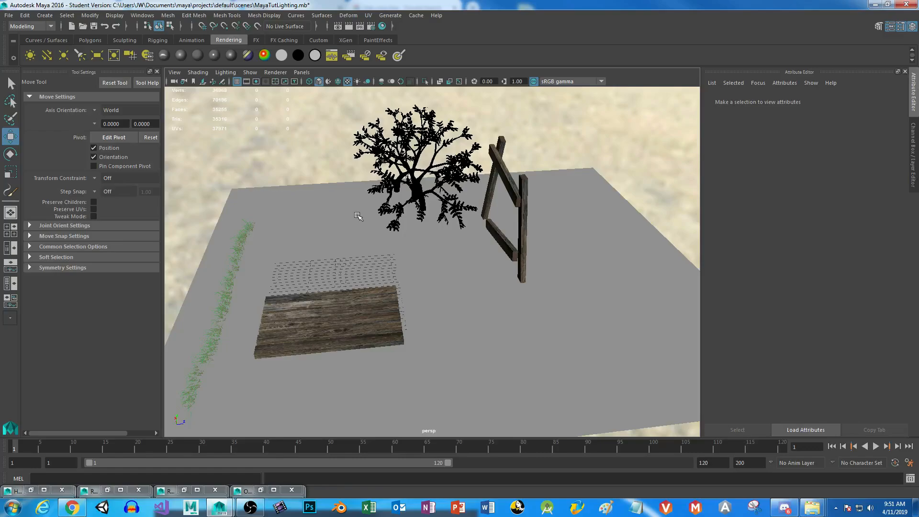
left_click(359, 216)
Create a polygon cylinder on the wooden planks and raise it so it stands on their top surface
left_click_drag(354, 231, 354, 248, "alt")
scroll(401, 334, "up", 8)
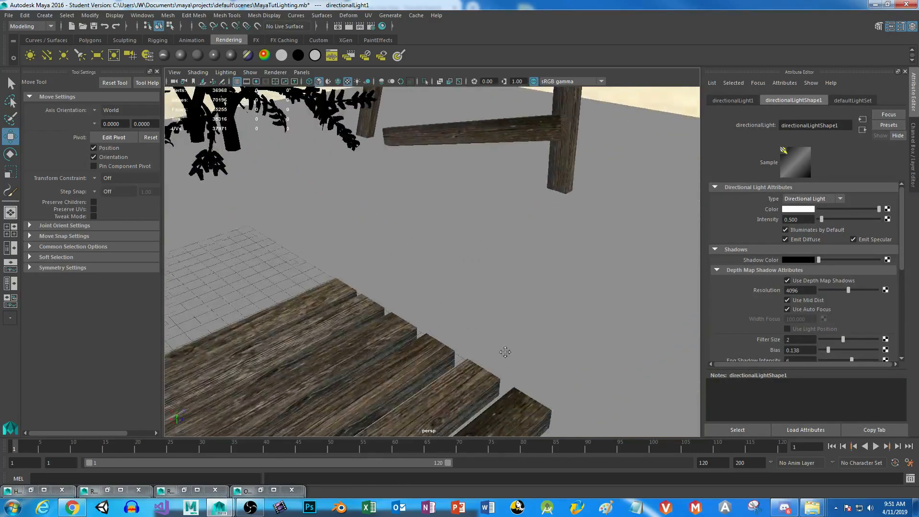
scroll(401, 333, "down", 6)
left_click_drag(404, 232, 290, 90, "alt")
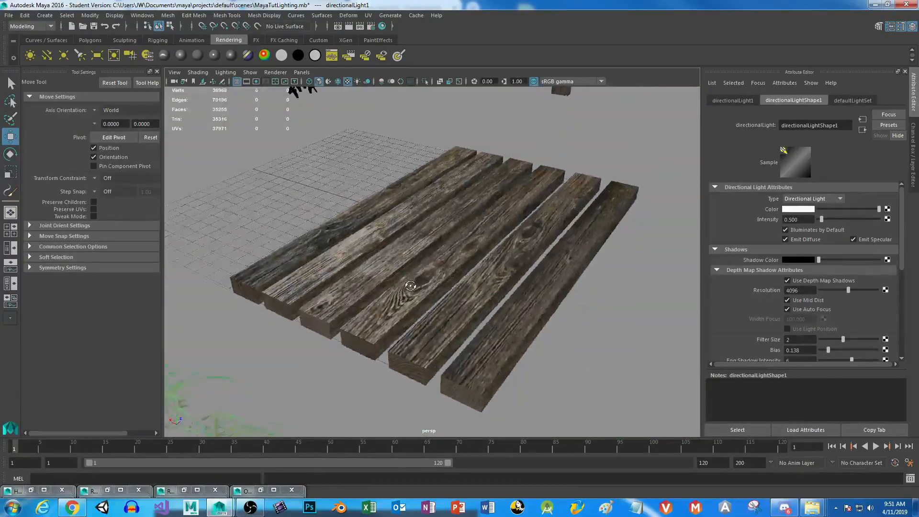
scroll(290, 90, "up", 5)
left_click(90, 40)
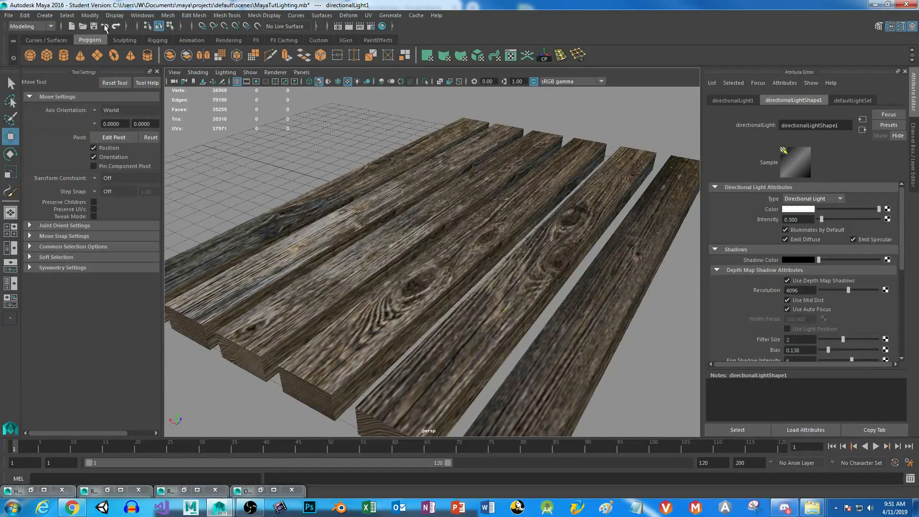
left_click(64, 55)
mouse_move(402, 292)
left_mouse_down()
mouse_move(425, 304)
mouse_move(426, 287)
left_mouse_up()
mouse_move(426, 287)
left_mouse_down()
mouse_move(426, 271)
mouse_move(426, 283)
left_mouse_up()
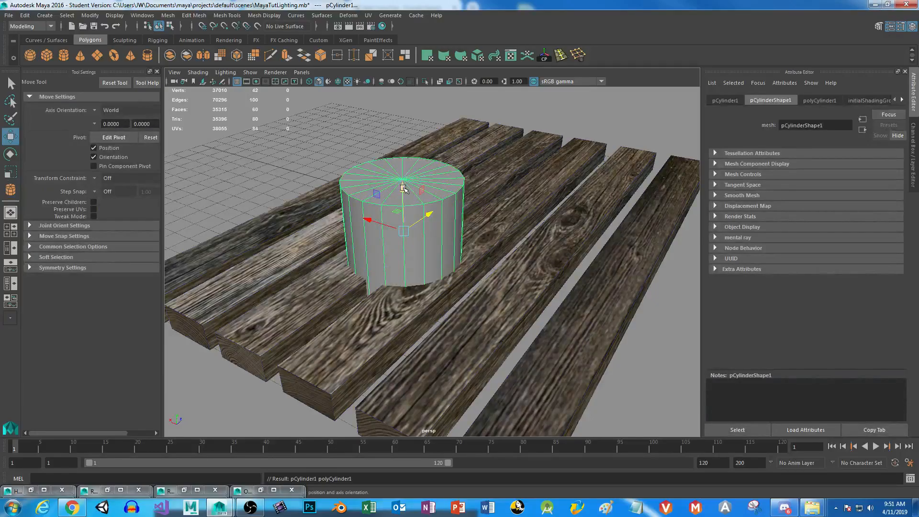
left_click_drag(403, 188, 406, 161)
Select the cylinder's top cap faces, extrude them and scale the extrusion slightly inward to form a thin rim
right_click_drag(389, 137, 388, 166)
left_click_drag(388, 184, 393, 239, "alt")
left_click_drag(398, 306, 468, 307)
left_click_drag(291, 158, 616, 350, "ctrl")
left_click_drag(507, 223, 510, 254, "alt")
scroll(519, 266, "up", 5)
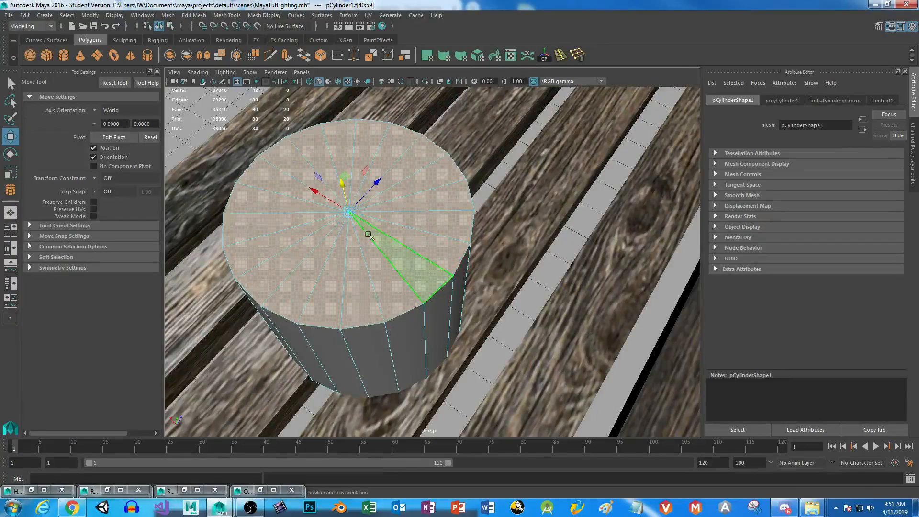
left_click(286, 55)
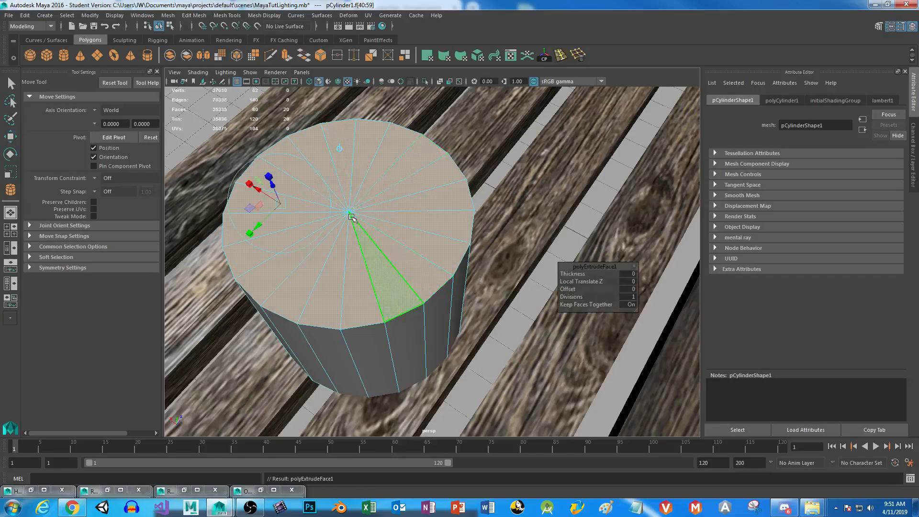
key("r")
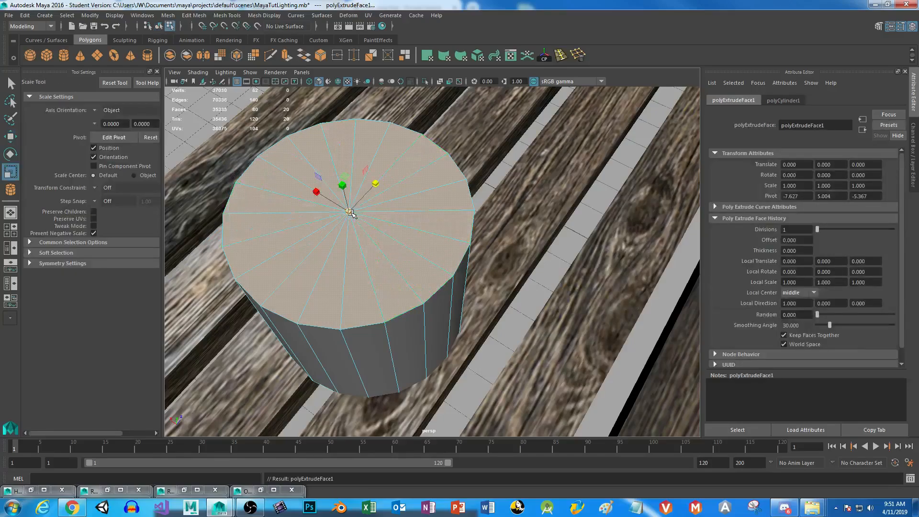
left_click_drag(344, 214, 337, 215)
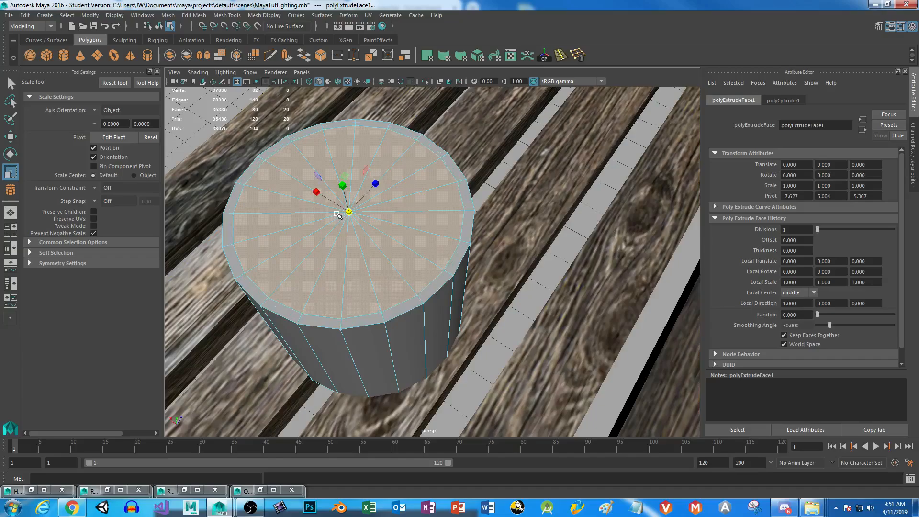
Extrude the inner cap faces again and move them down close to the base to hollow out the cup
key("ctrl+e")
key("w")
left_click_drag(343, 187, 365, 277)
scroll(458, 204, "down", 5)
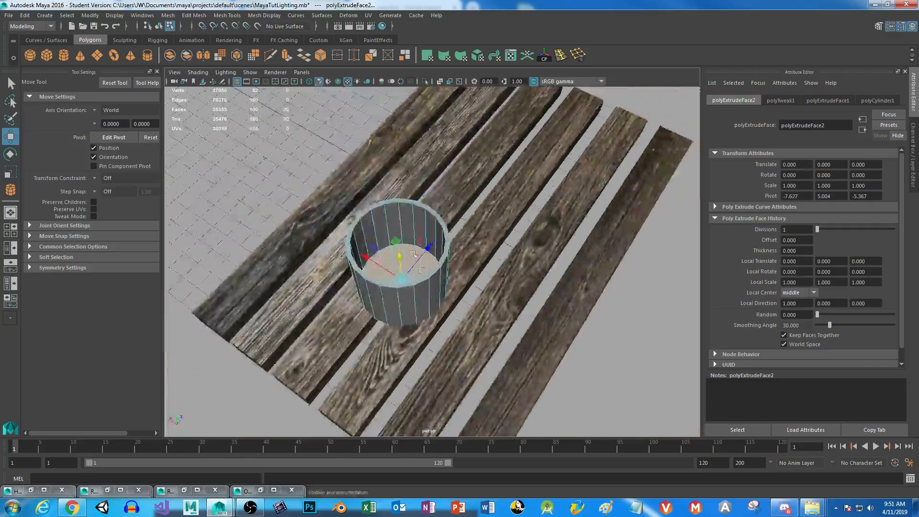
Select the cup's top rim vertices, scale them outward to taper the sides, and raise them to make the cup taller
left_click_drag(431, 215, 416, 191, "alt")
right_click_drag(419, 163, 375, 162)
left_click_drag(302, 135, 401, 203, "alt")
key("r")
left_click_drag(460, 201, 432, 212, "alt")
left_click_drag(406, 277, 465, 263, "alt")
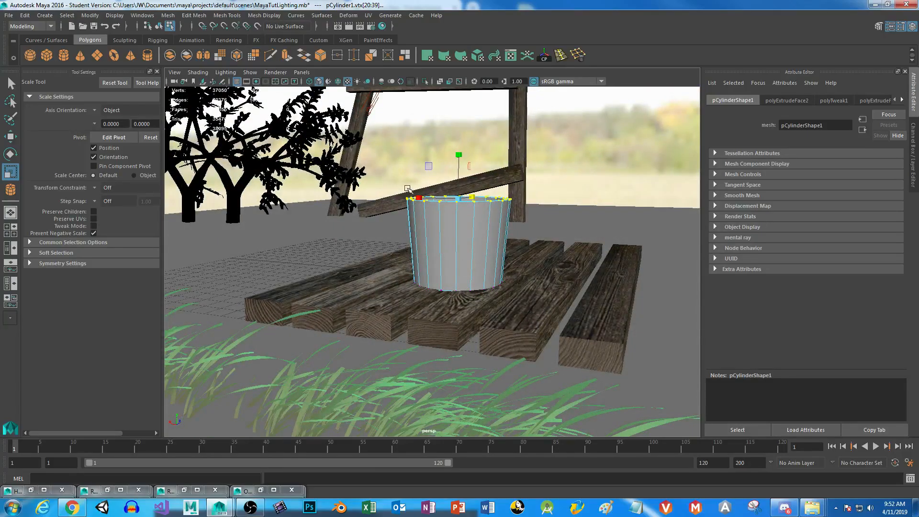
key("w")
left_click_drag(461, 156, 460, 137)
left_click_drag(423, 272, 484, 278, "alt")
left_click_drag(361, 250, 510, 293, "alt")
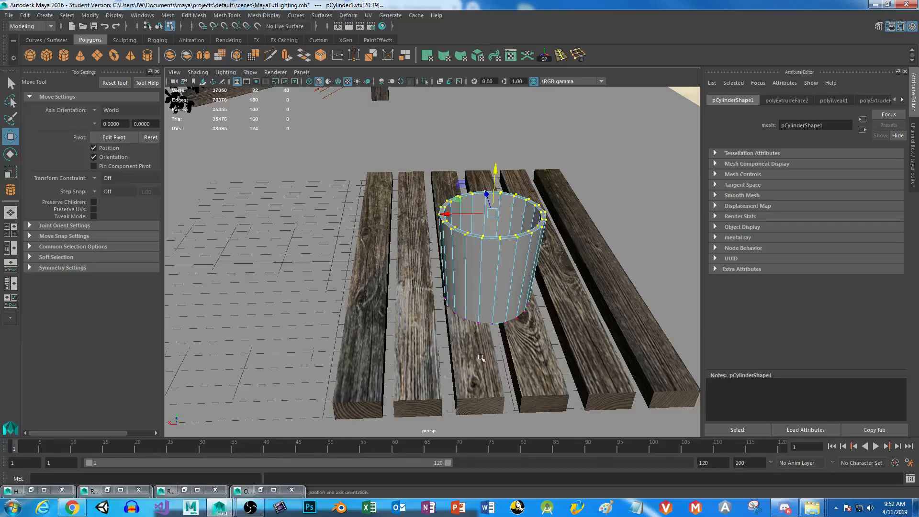
Insert edge loops just below the cup's rim, one on the inner wall and one on the outer wall
right_click_drag(489, 267, 526, 216)
left_click_drag(533, 324, 499, 326, "alt")
left_click(459, 227)
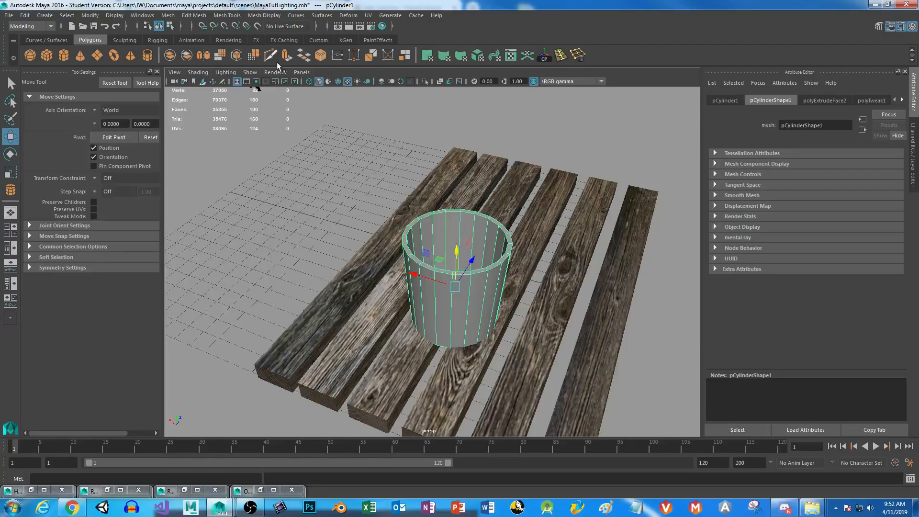
left_click(561, 55)
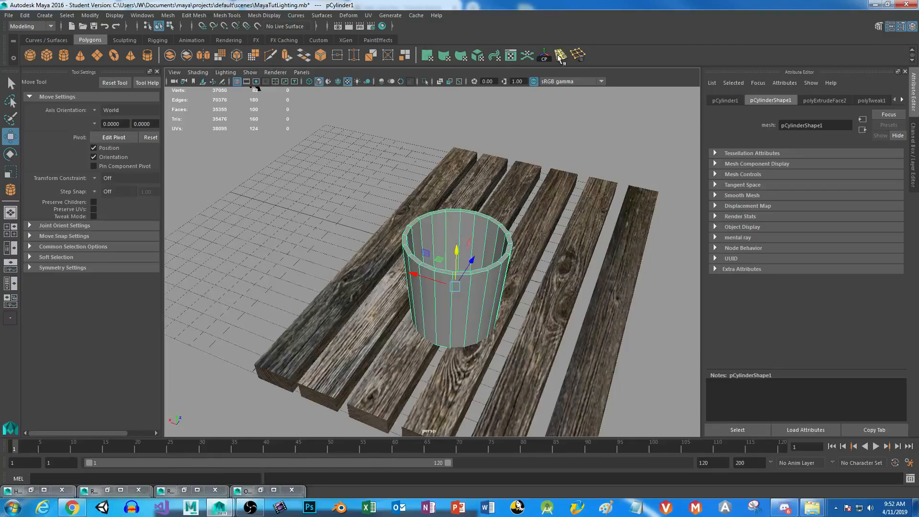
left_click(463, 218)
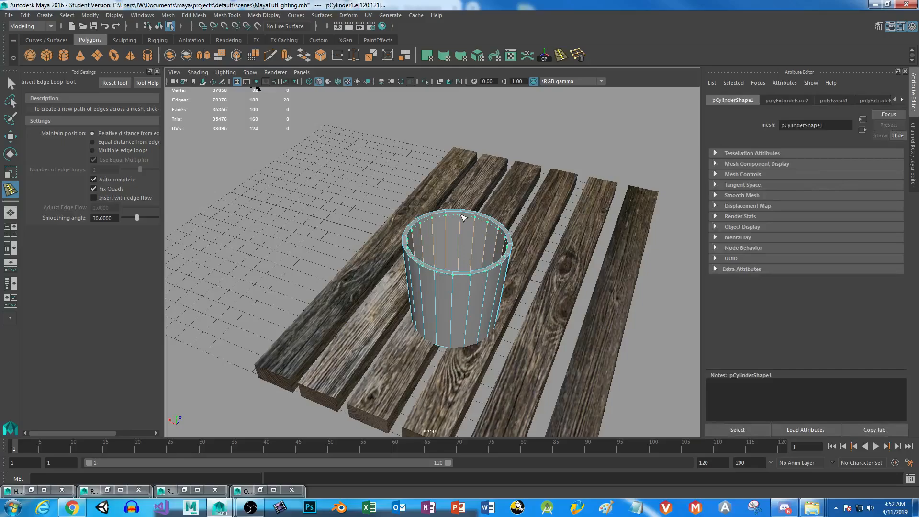
left_click(472, 280)
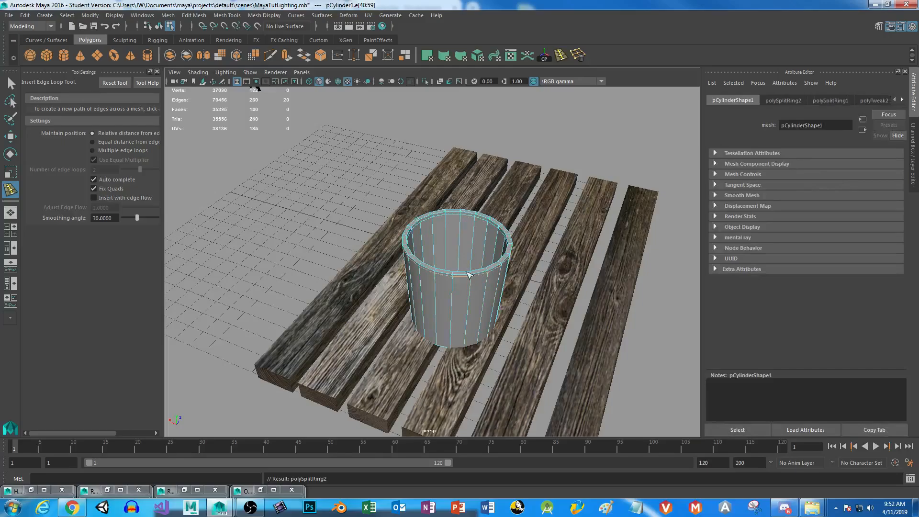
Insert edge loops near the cup's base, one on the inner wall and one on the outer wall
left_click_drag(469, 282, 463, 296, "alt")
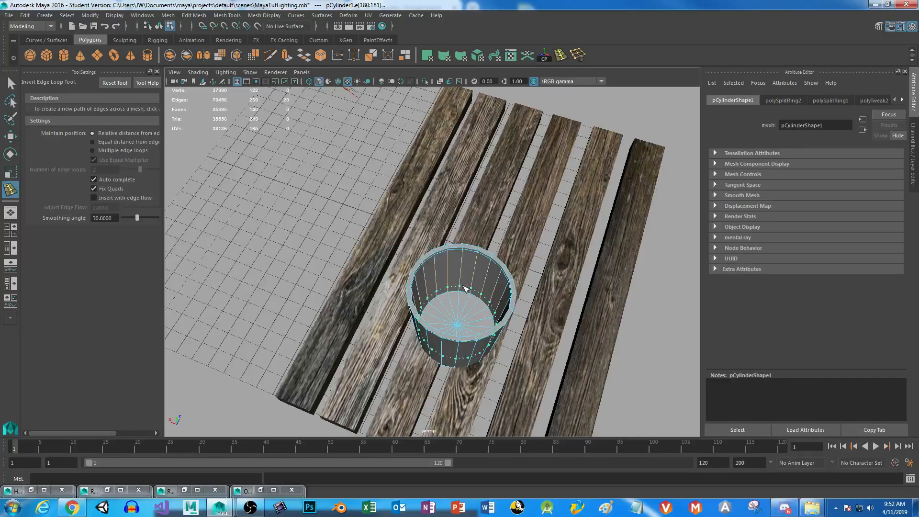
left_click(462, 288)
left_click_drag(463, 288, 469, 251, "alt")
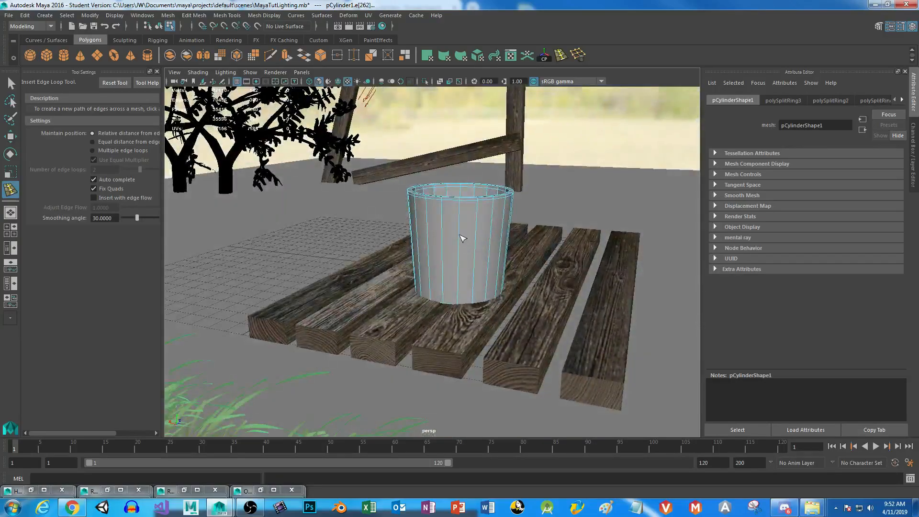
left_click(468, 301)
left_click_drag(491, 219, 487, 257, "alt")
scroll(483, 259, "up", 5)
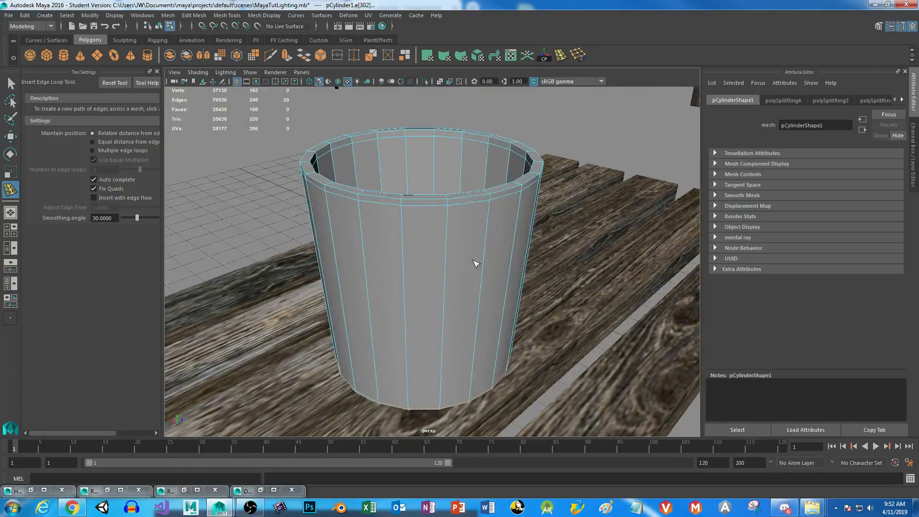
Return the cup to object mode, apply Smooth with 1 division, and reselect it
right_click_drag(401, 188, 416, 175)
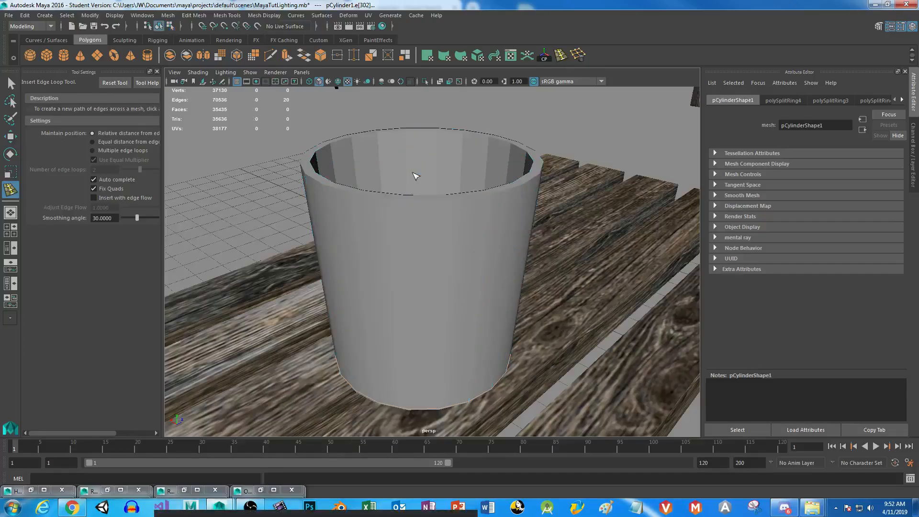
left_click(11, 83)
left_click(445, 187)
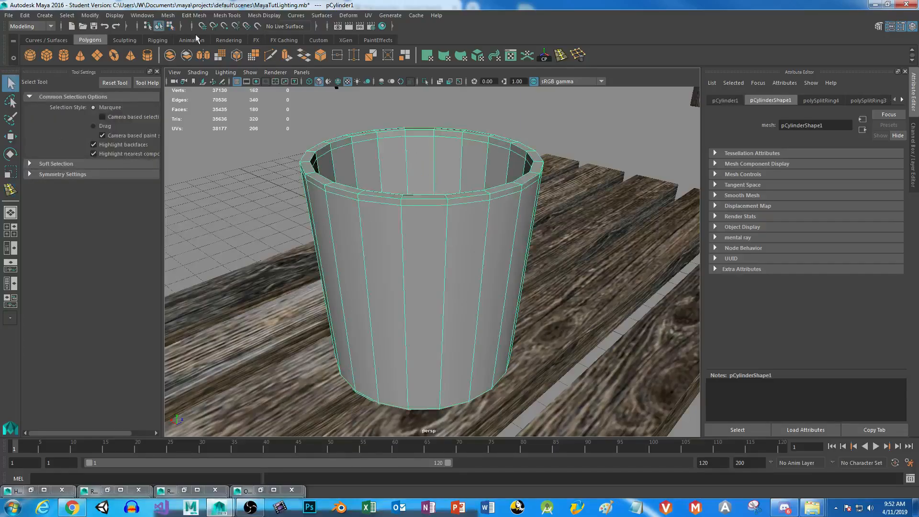
left_click(167, 15)
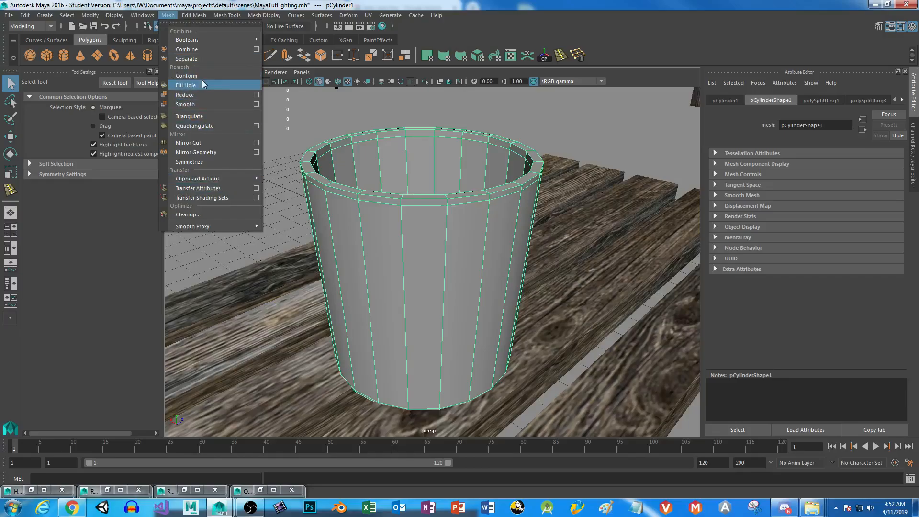
left_click(189, 104)
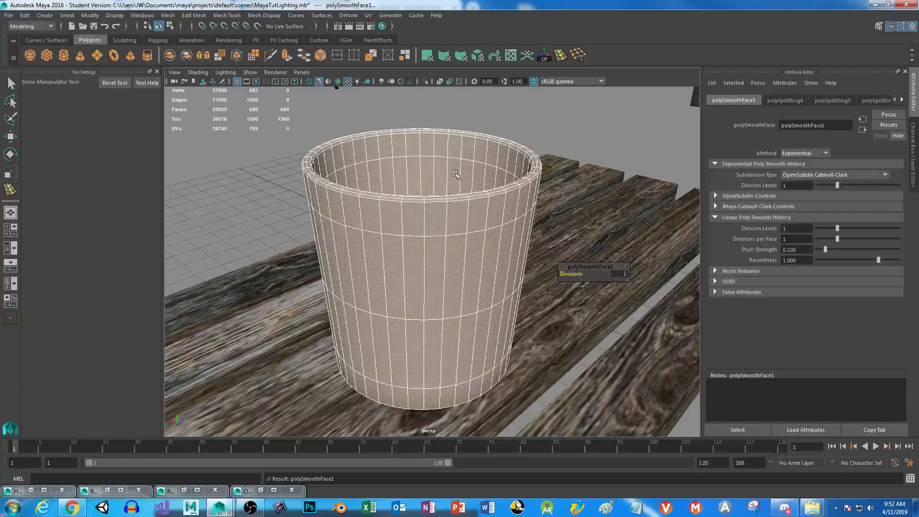
left_click(392, 162)
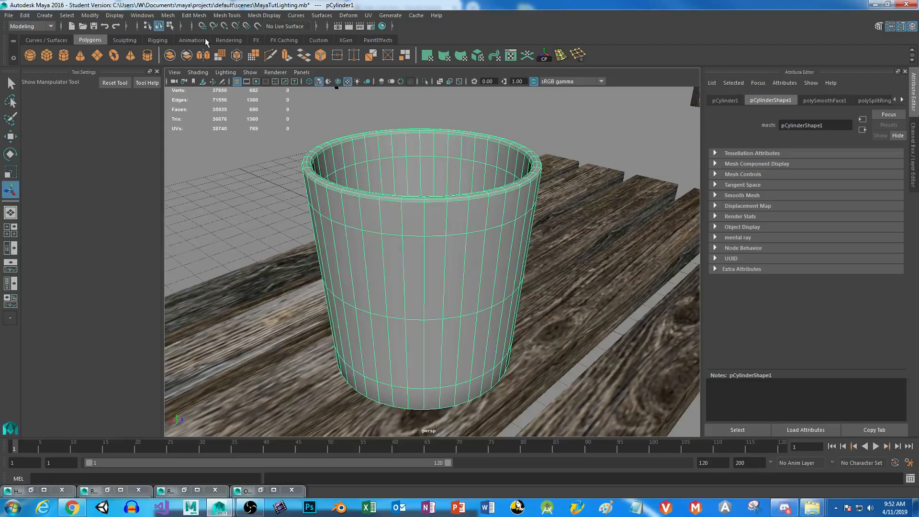
Assign a new Blinn material to the cup and show the material's attributes
left_click(227, 41)
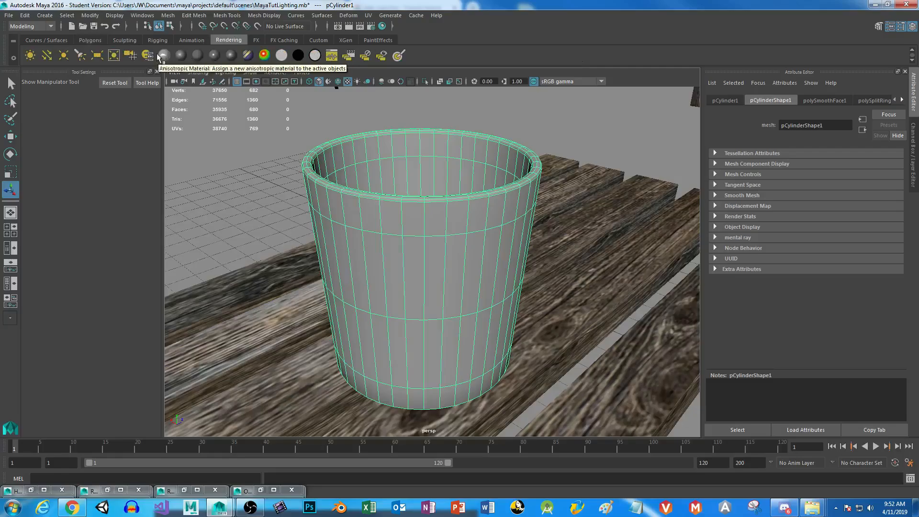
left_click(180, 56)
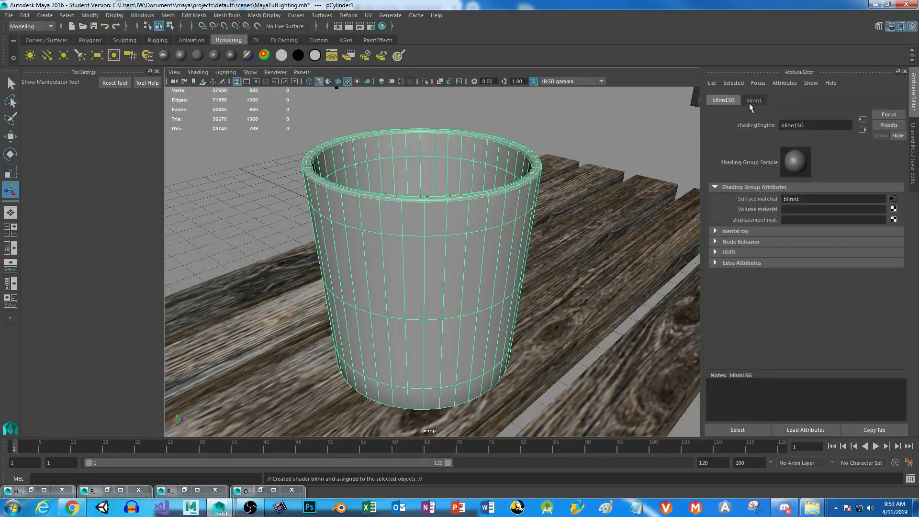
left_click(752, 101)
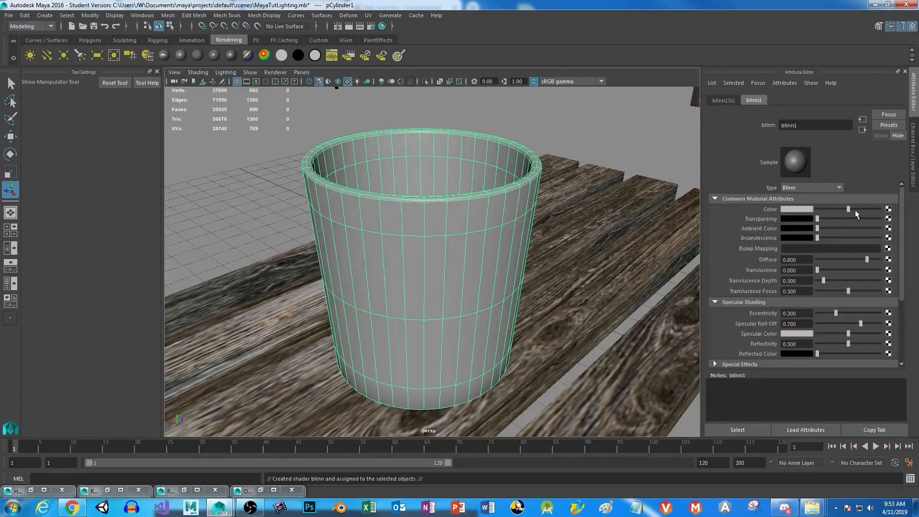
Make the Blinn fully transparent with eccentricity 0.651, specular roll off 0.915 and a brighter specular color
left_click_drag(817, 219, 877, 221)
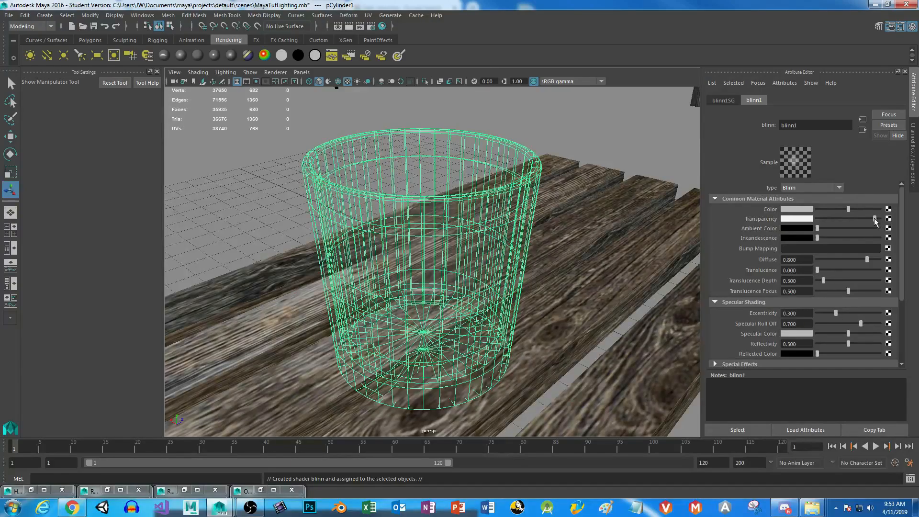
left_click_drag(874, 219, 843, 219)
left_click_drag(836, 315, 858, 334)
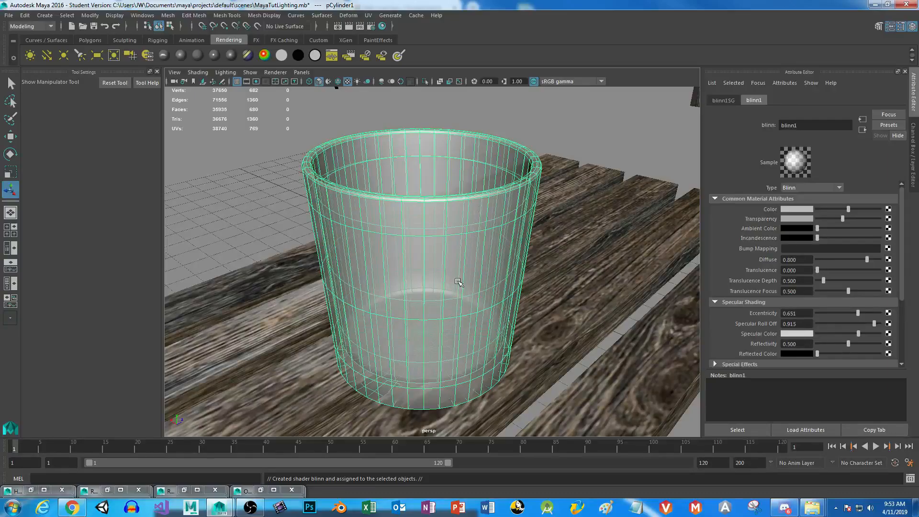
left_click_drag(844, 221, 883, 221)
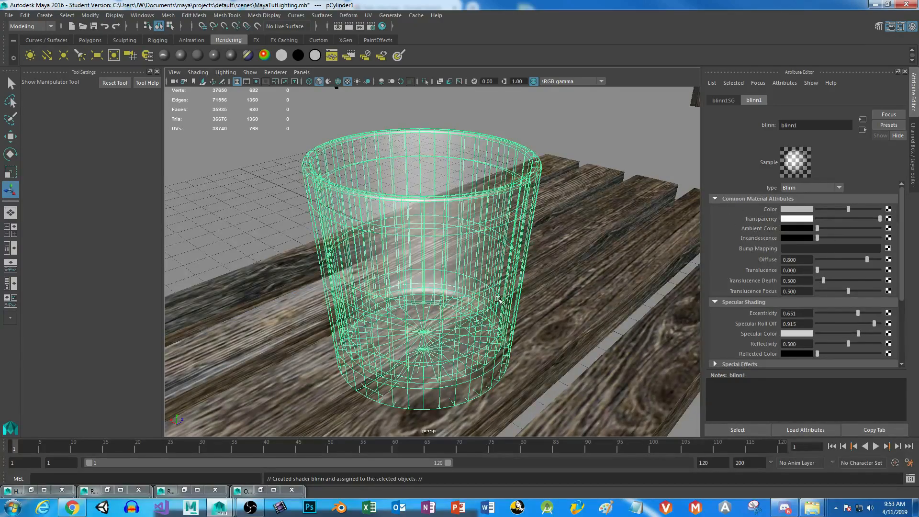
Frame the glass, planks, tree and wooden frame in the perspective view and render the current frame with mental ray
scroll(496, 299, "down", 2)
left_click_drag(537, 310, 558, 305, "alt")
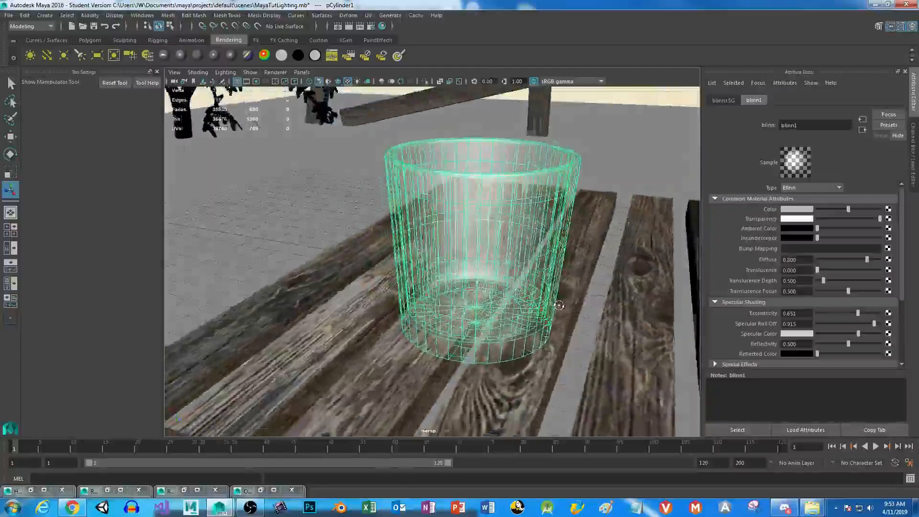
right_click_drag(558, 306, 459, 193, "alt")
left_click_drag(460, 193, 480, 234, "alt")
middle_click_drag(482, 231, 468, 281, "alt")
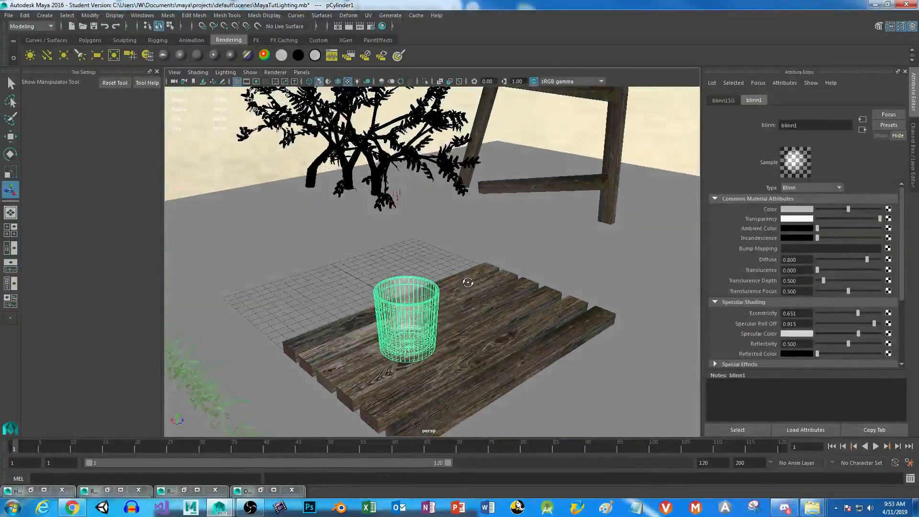
right_click_drag(468, 281, 460, 260, "alt")
left_click_drag(460, 260, 453, 232, "alt")
right_click_drag(453, 231, 491, 272, "alt")
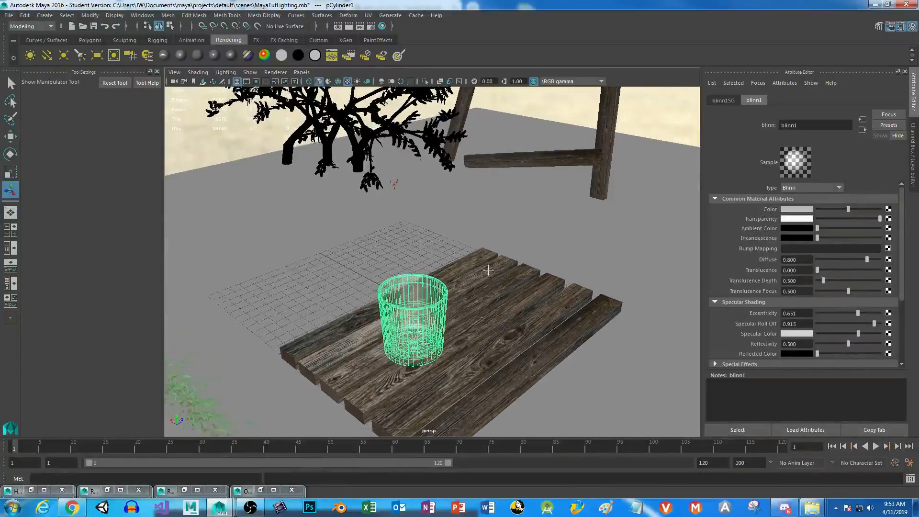
middle_click_drag(490, 273, 489, 252, "alt")
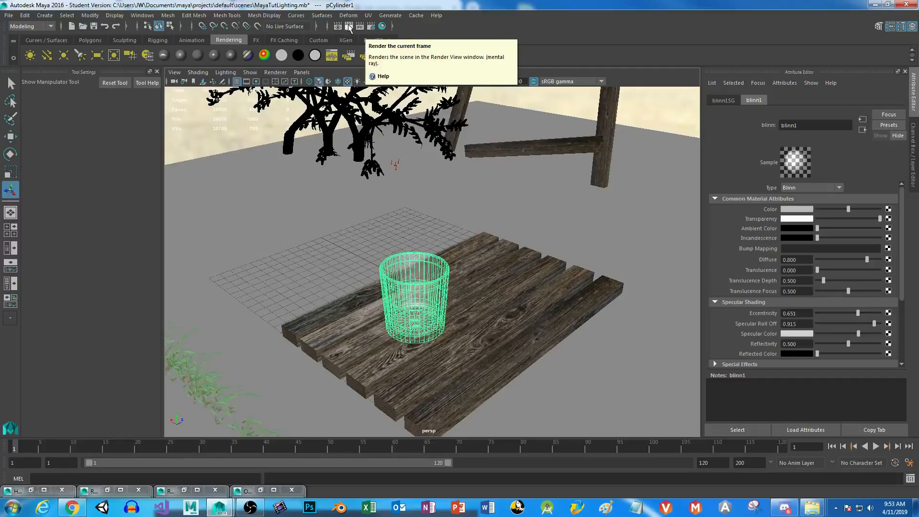
left_click(349, 27)
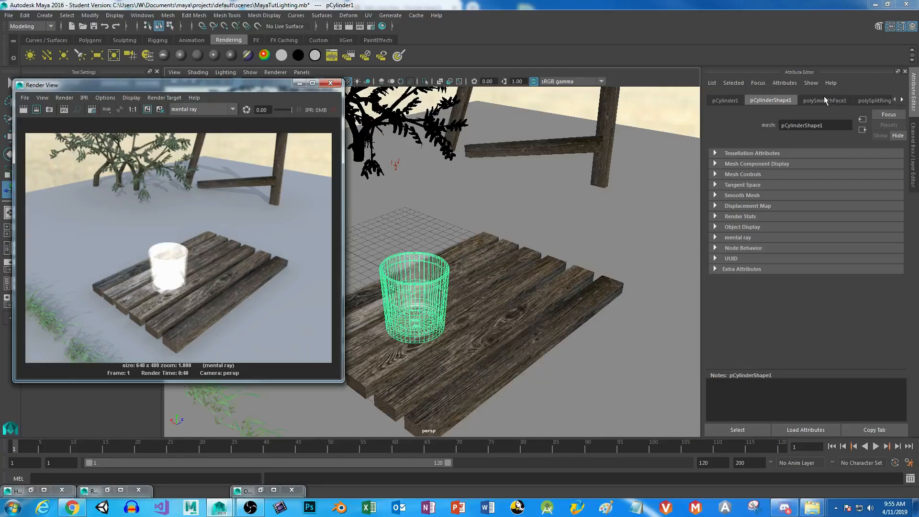
Delete the glass's construction history
left_click(902, 99)
left_click(901, 99)
left_click(902, 99)
left_click(902, 100)
left_click(25, 16)
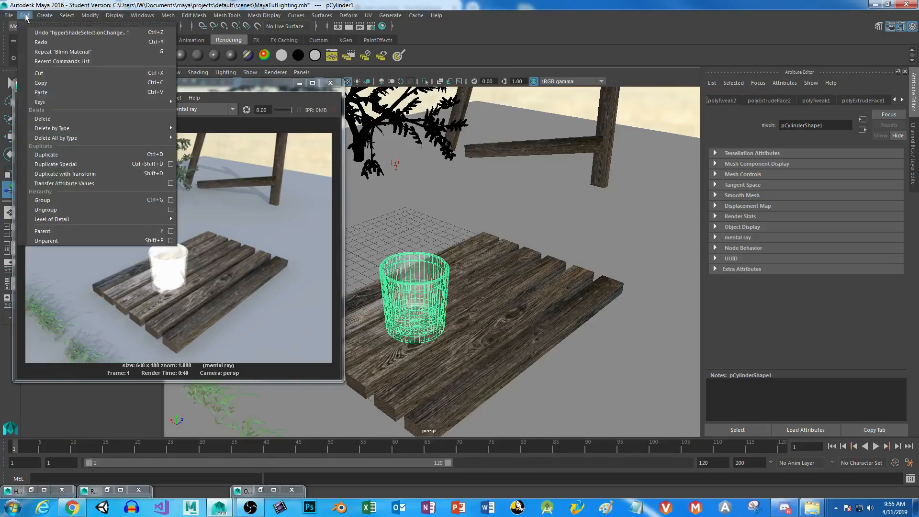
mouse_move(96, 128)
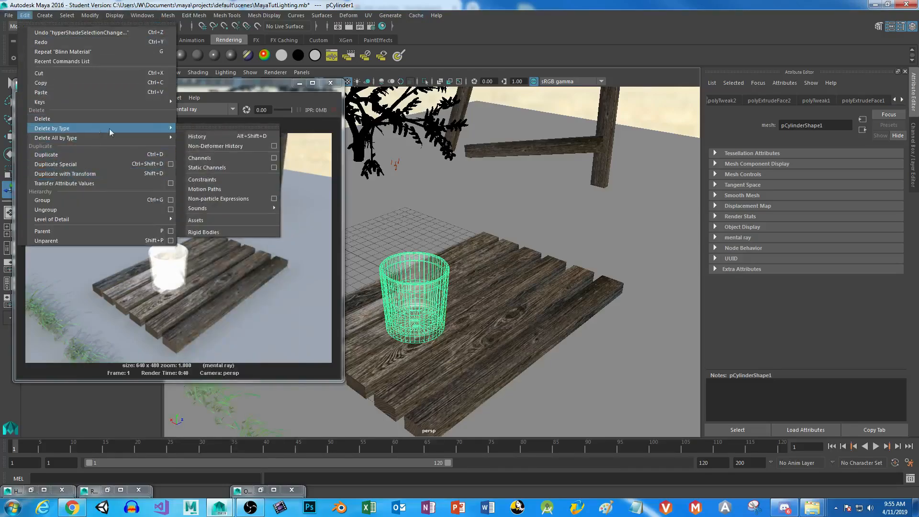
left_click(205, 137)
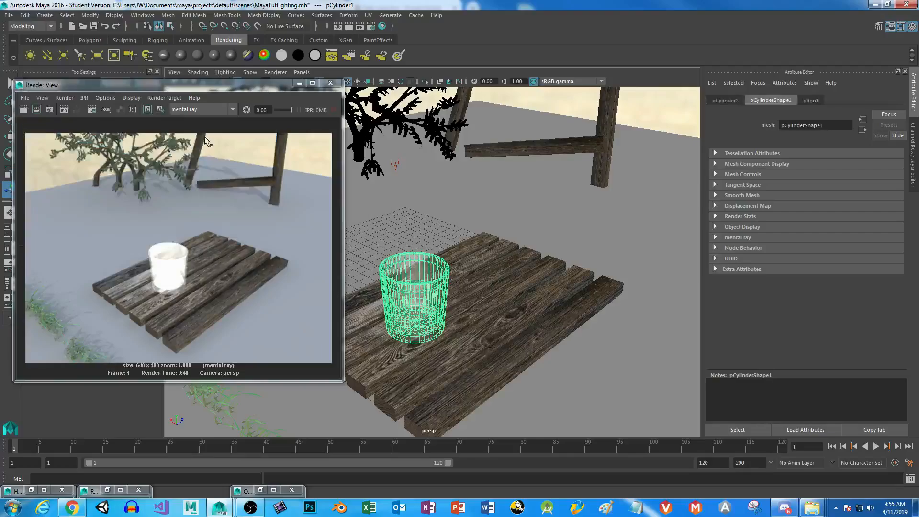
Set the glass's Blinn material to eccentricity 0.240 and specular roll off 0.504
left_click(811, 100)
left_click_drag(844, 210, 817, 209)
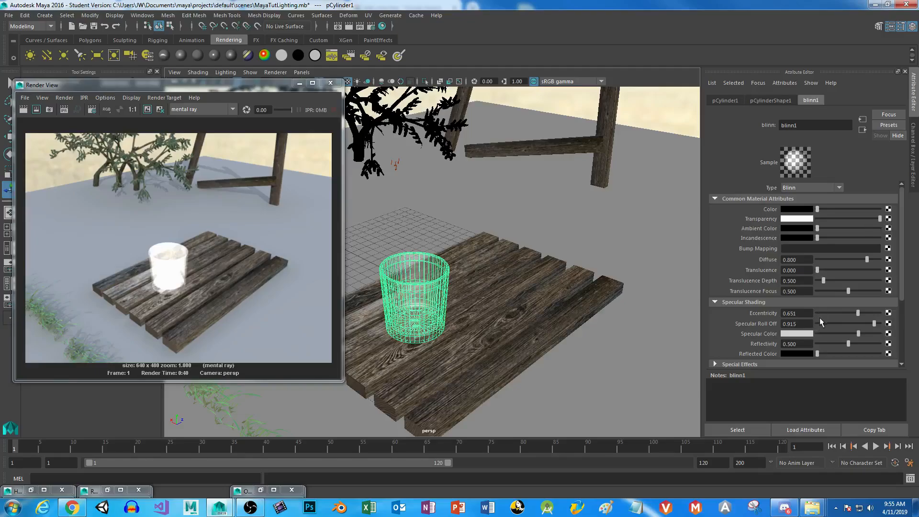
mouse_move(859, 333)
left_mouse_down()
mouse_move(833, 334)
mouse_move(858, 335)
left_mouse_up()
left_click_drag(872, 325, 833, 314)
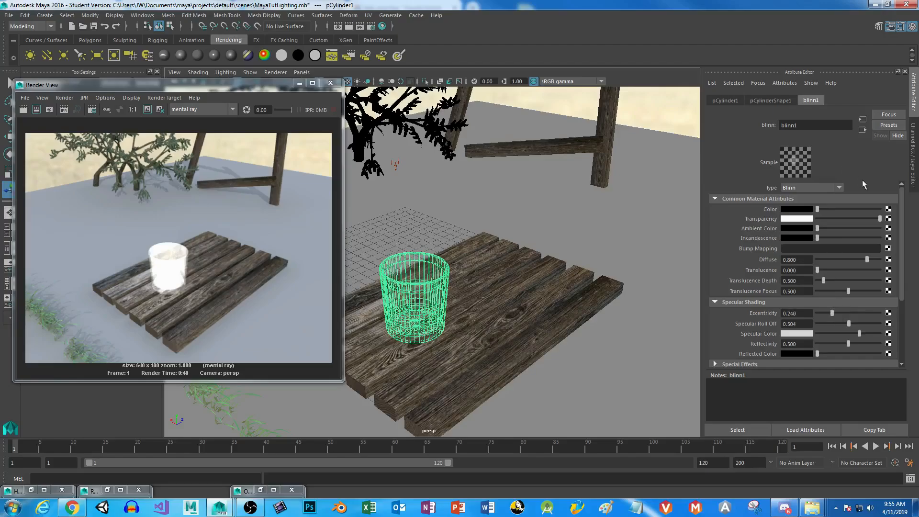
Change the glass material's type to Phong with a white specular color and a cosine power of 29.349
left_click(839, 188)
left_click(801, 274)
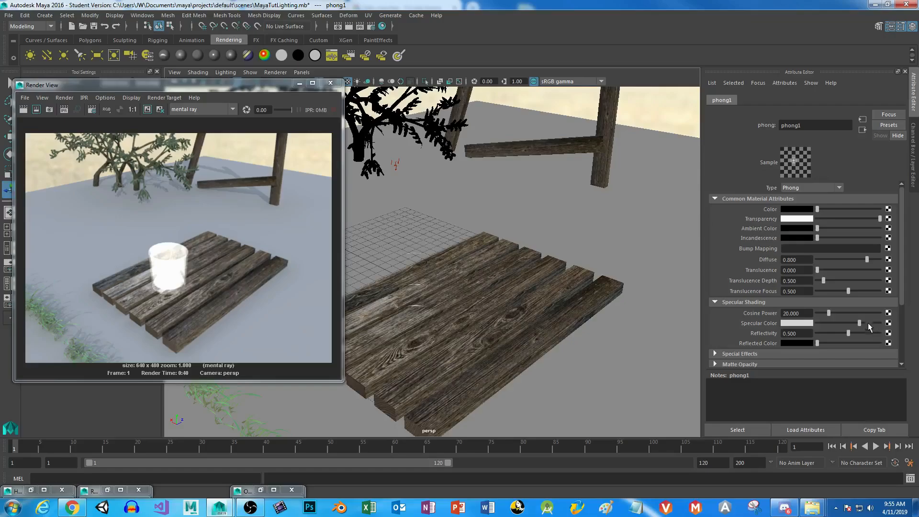
left_click_drag(860, 320, 875, 320)
left_click_drag(829, 313, 834, 319)
Enable refractions on the Phong material with a refractive index of 1.493 and a surface thickness of 0.132
scroll(827, 320, "down", 3)
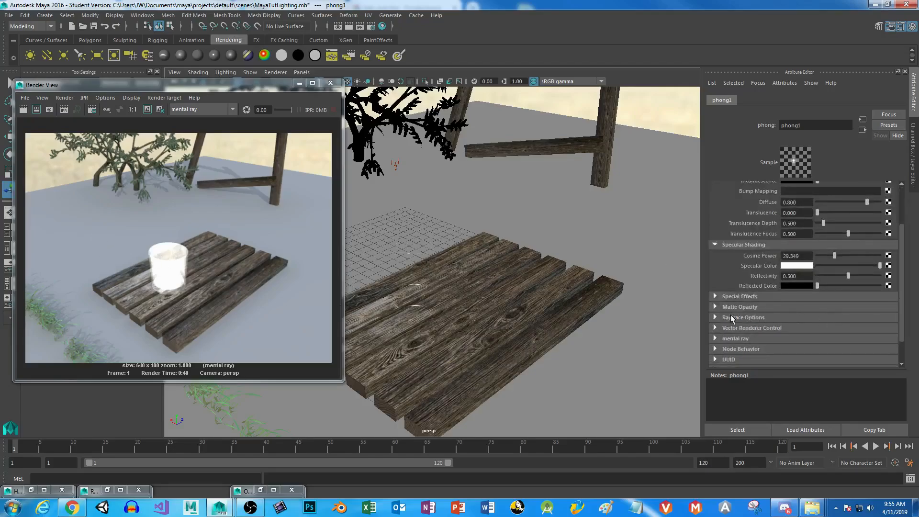
left_click(716, 318)
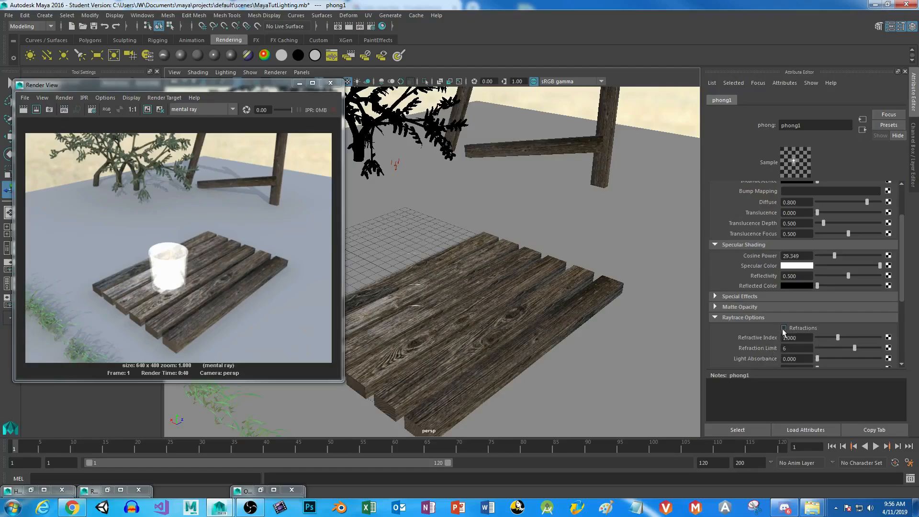
scroll(804, 328, "down", 2)
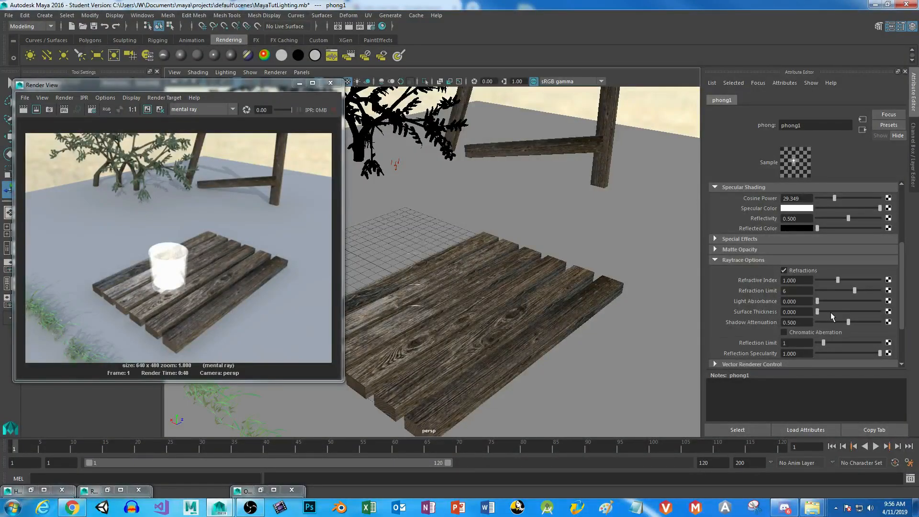
left_click_drag(817, 312, 825, 313)
left_click_drag(836, 281, 847, 281)
Region-render the left part of the glass before and after darkening the Phong's specular color to light gray
left_click_drag(141, 230, 163, 302)
left_click(36, 110)
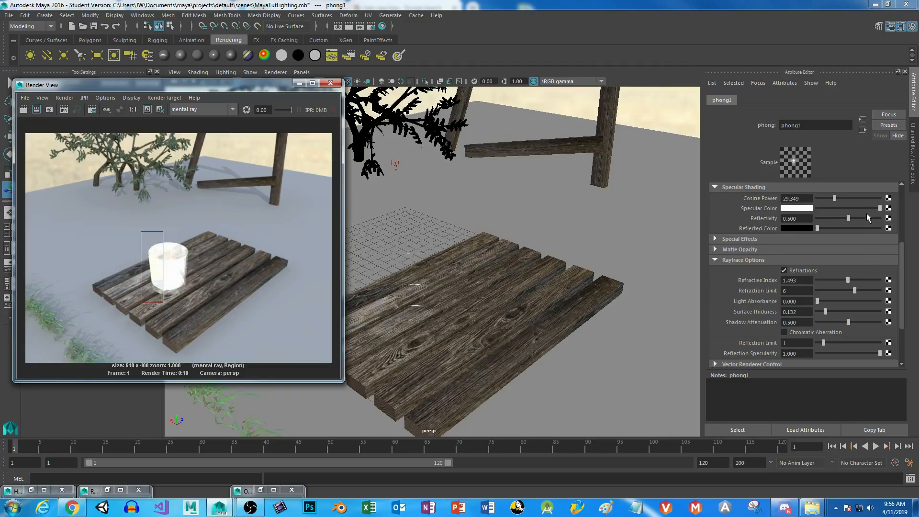
left_click_drag(881, 208, 846, 209)
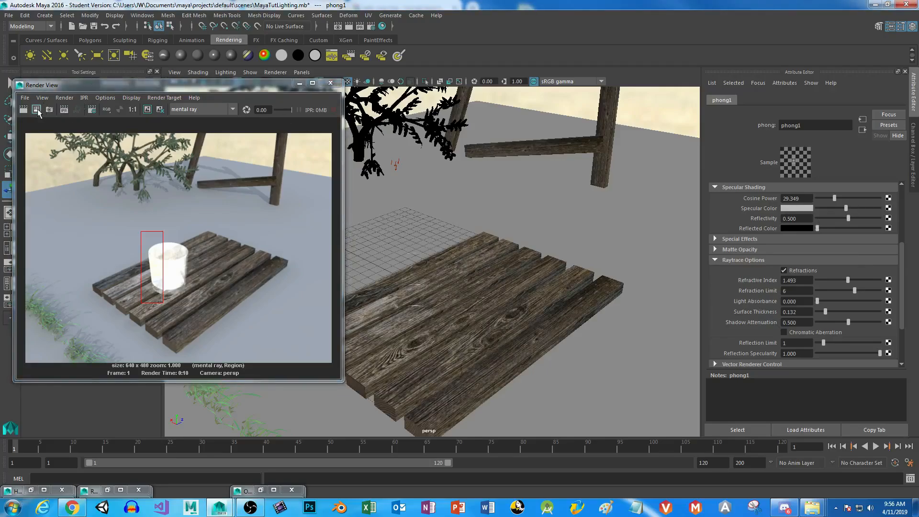
left_click(38, 110)
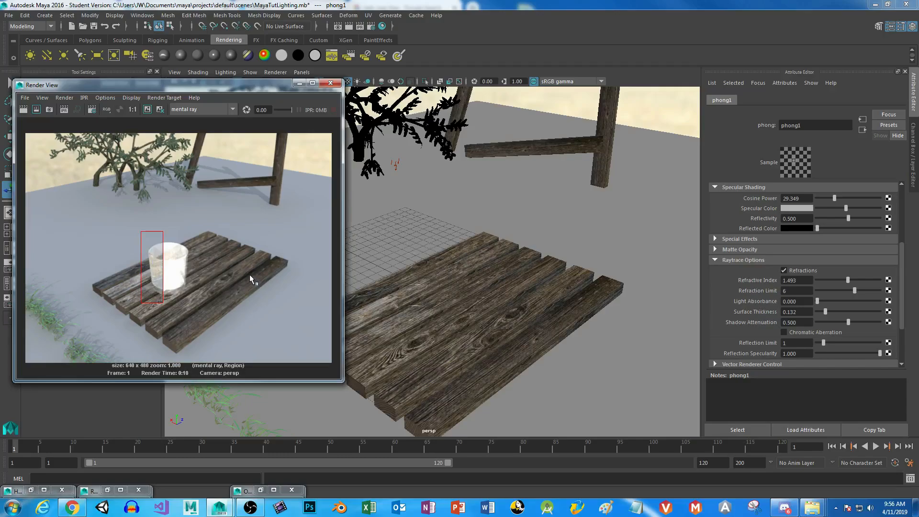
Region-render the whole glass before and after setting the Phong's reflectivity to 0.178 and refractive index to 1.957
left_click_drag(172, 296, 139, 298)
left_click(35, 109)
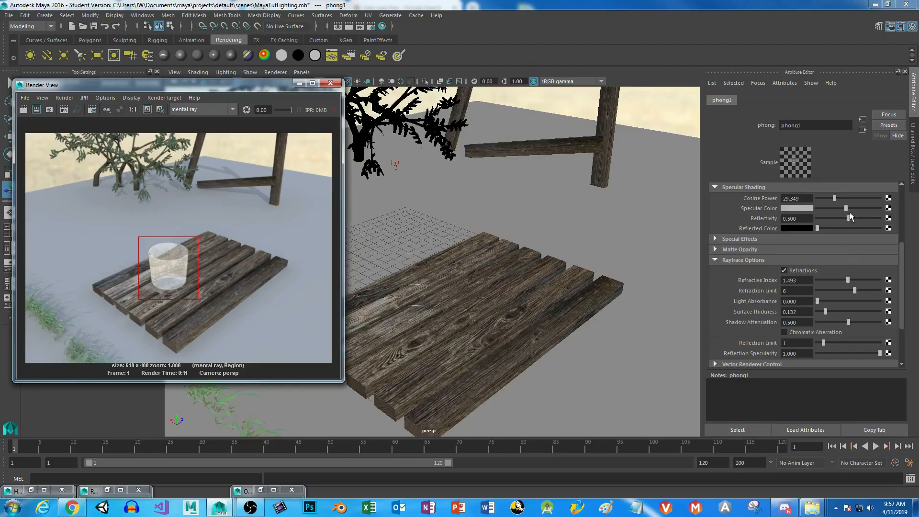
left_click_drag(849, 216, 827, 219)
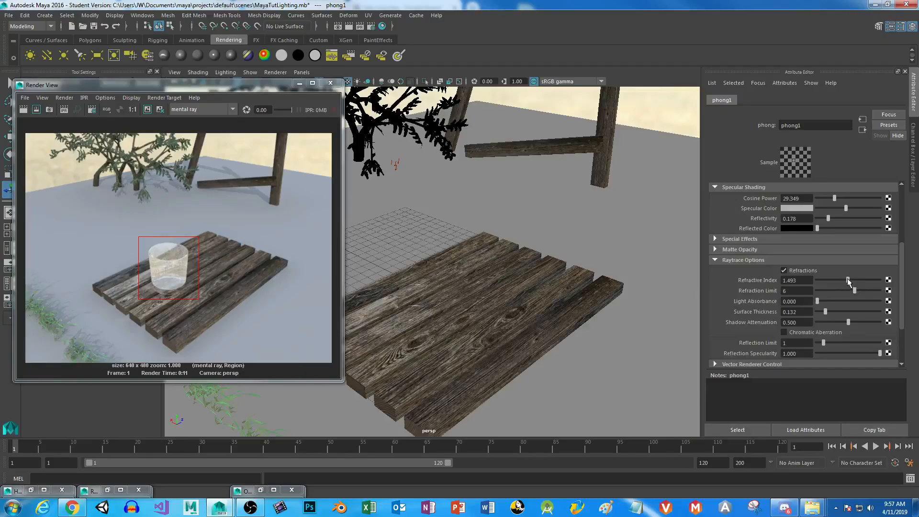
left_click_drag(848, 281, 857, 281)
left_click(36, 109)
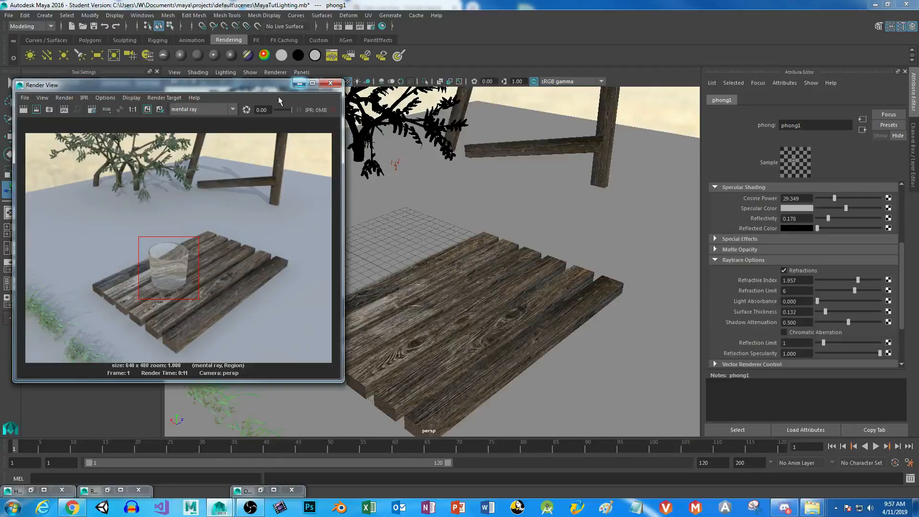
Set the directional light's intensity to 0.7 and look through its shadow attributes
left_click(299, 84)
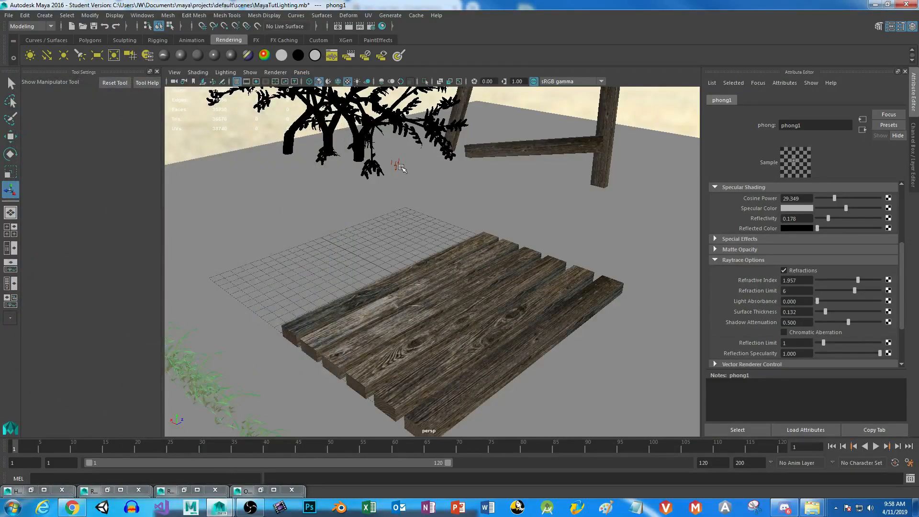
left_click(396, 165)
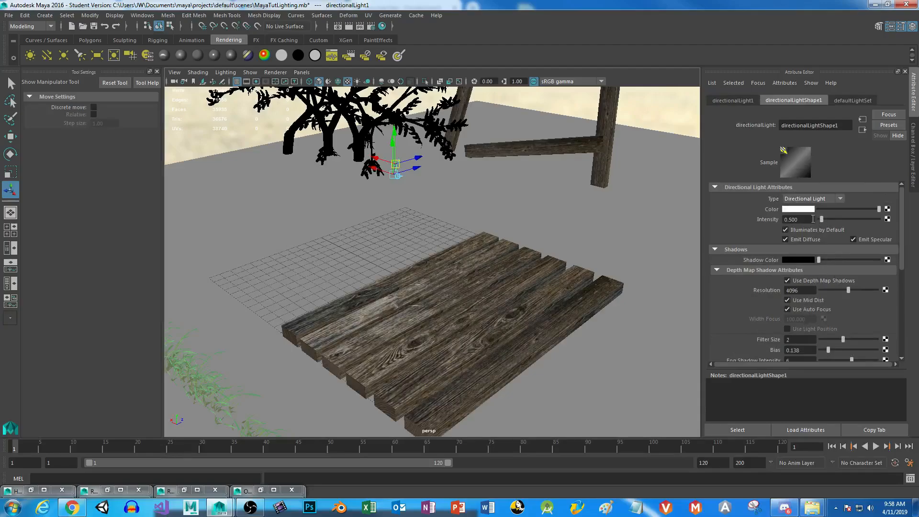
double_click(795, 219)
type("0.7")
key("Return")
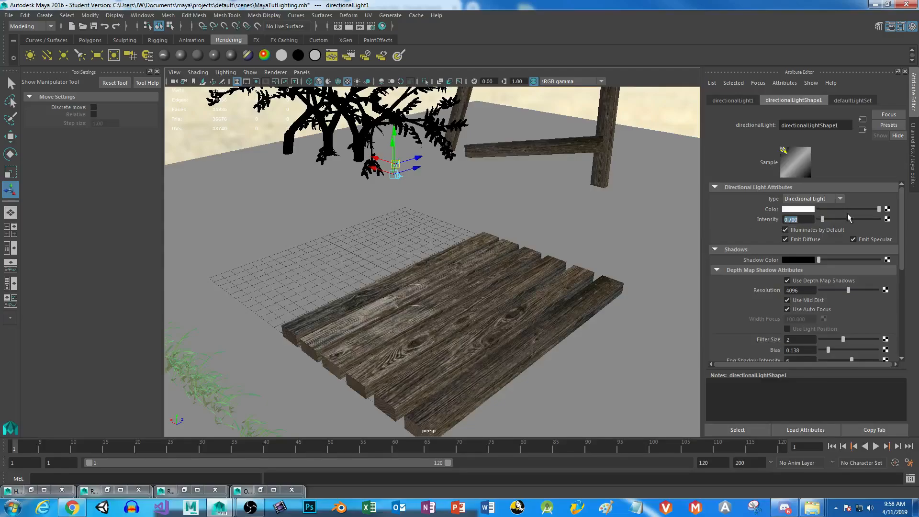
left_click_drag(904, 207, 893, 254)
left_click_drag(851, 230, 796, 235)
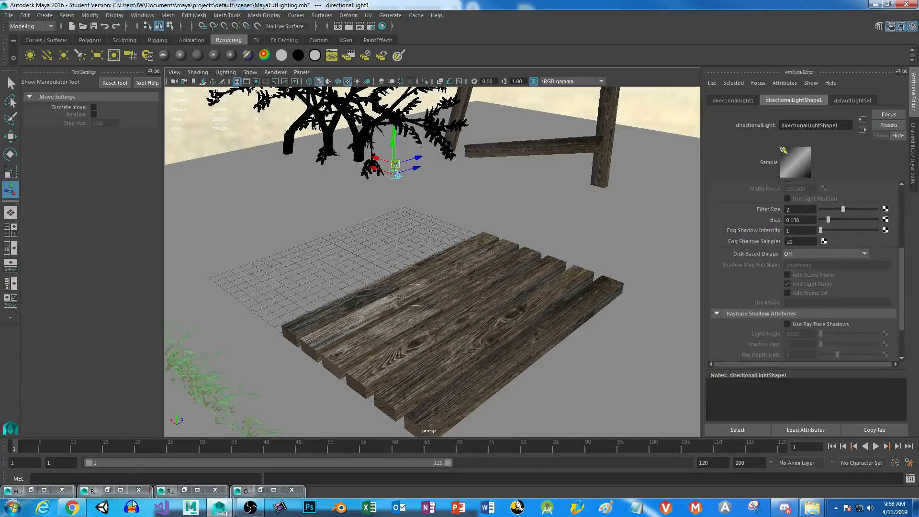
Render a small region of the ground between the tree and the wooden frame
left_click(182, 491)
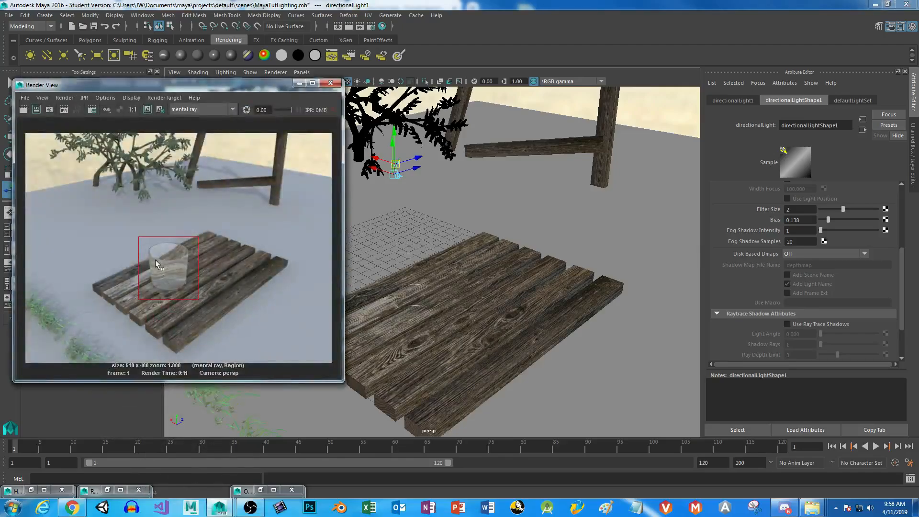
left_click_drag(163, 177, 188, 194)
left_click(36, 109)
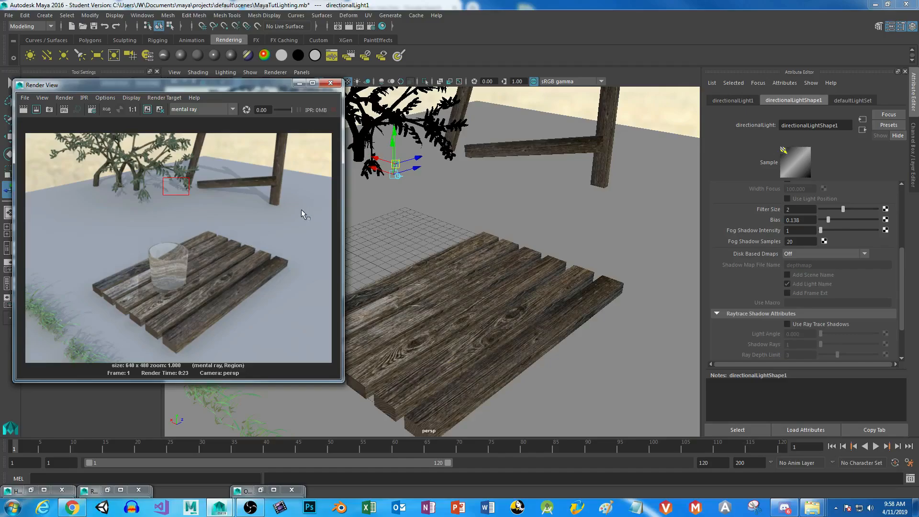
Examine the HDRI image-based lighting node's color space, photon emission and advanced attributes and its related default nodes
left_click(617, 104)
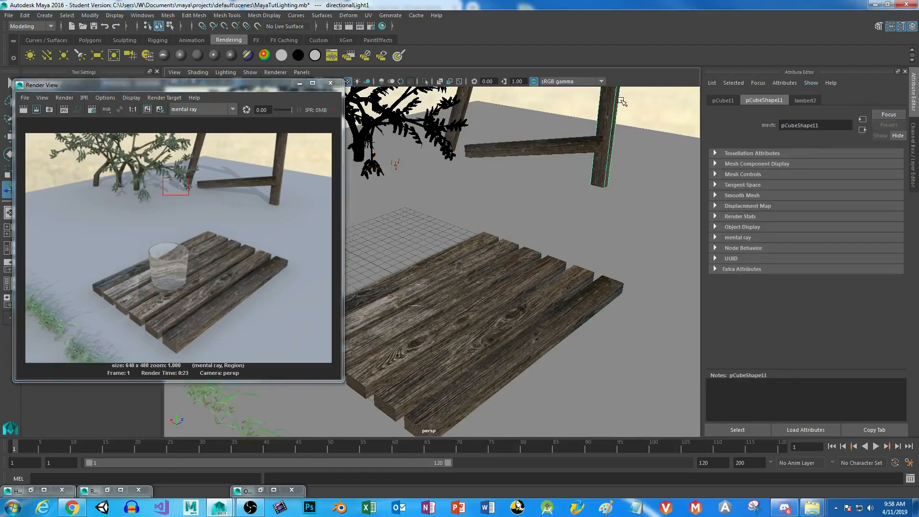
left_click(673, 104)
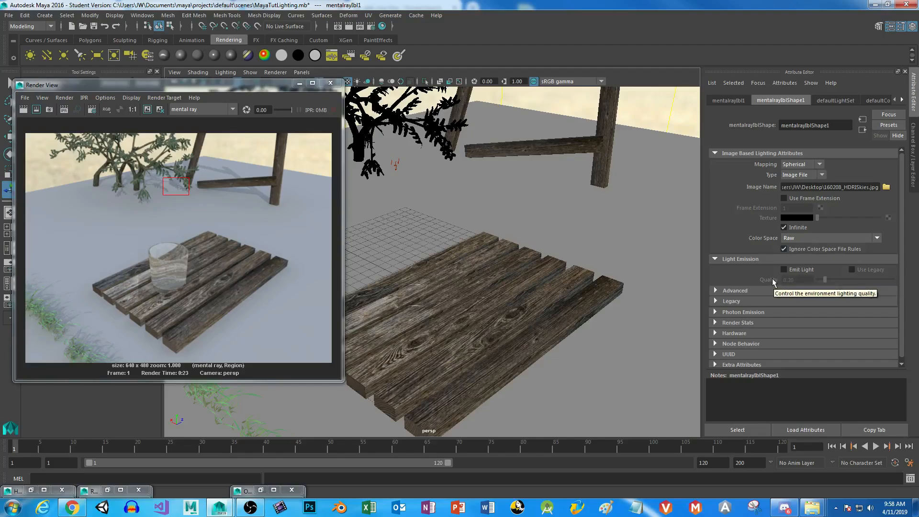
left_click(817, 237)
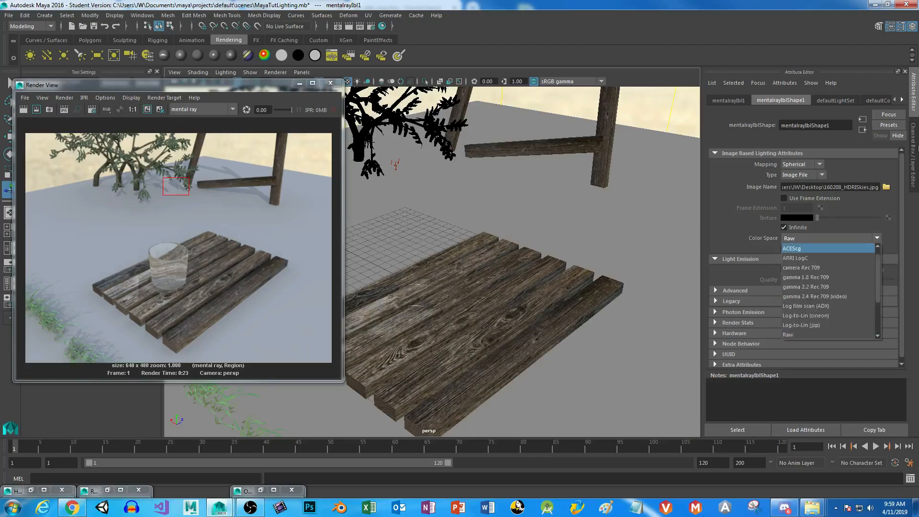
left_click(904, 173)
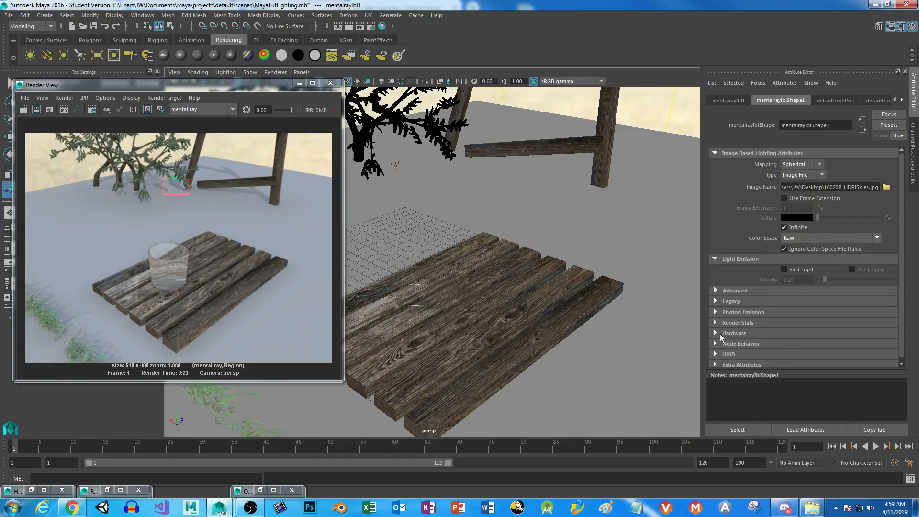
left_click(715, 311)
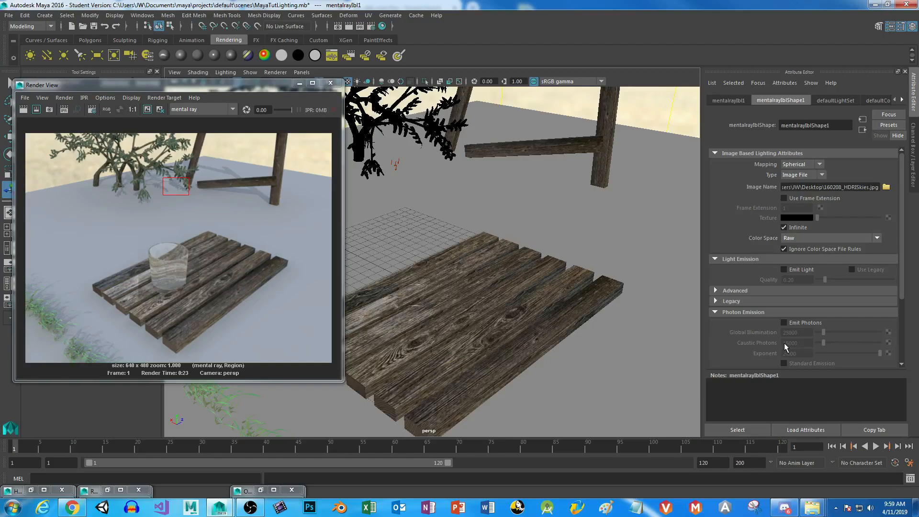
left_click(784, 323)
left_click(715, 311)
left_click(717, 290)
left_click(716, 290)
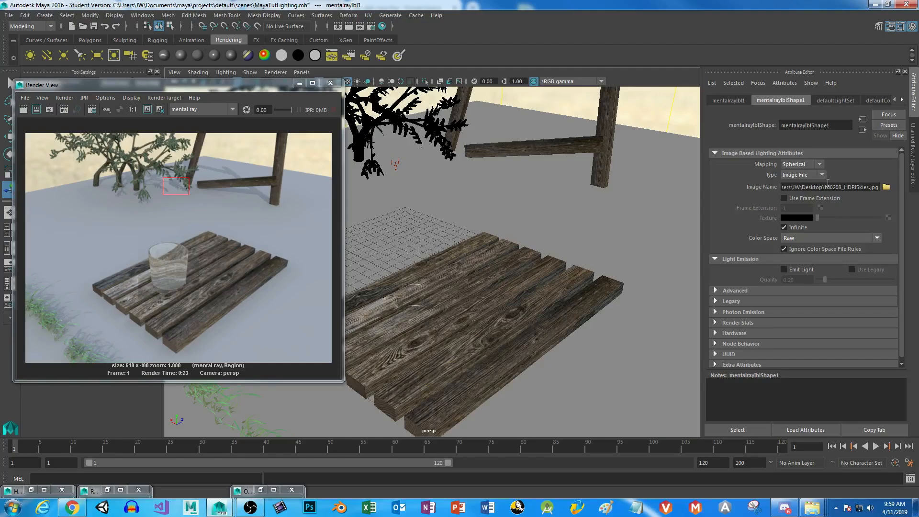
left_click(844, 100)
left_click(780, 100)
left_click(878, 101)
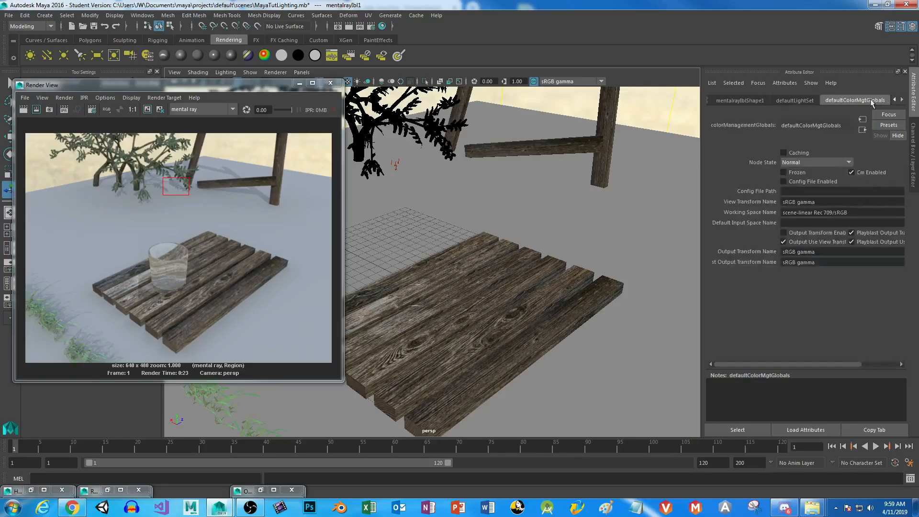
left_click(754, 99)
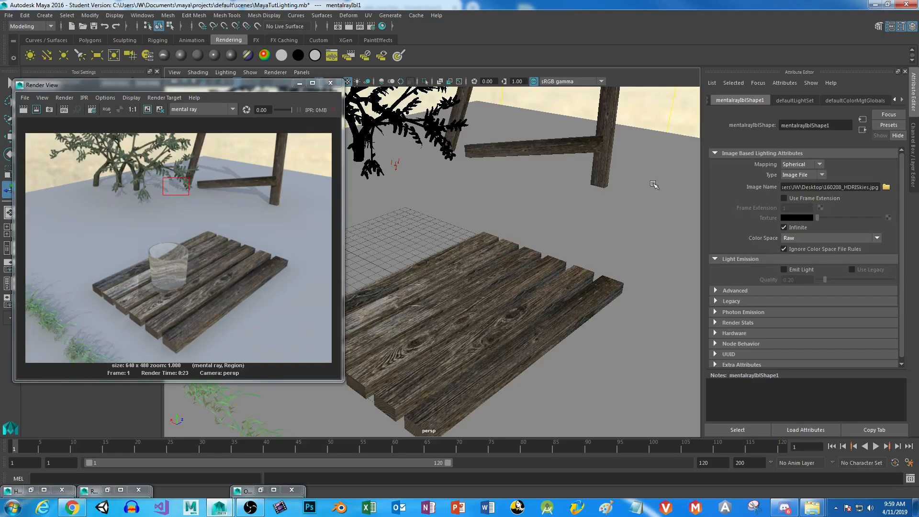
Try Emit Light on the image-based lighting node with a region render, and turn the option back off
left_click(784, 269)
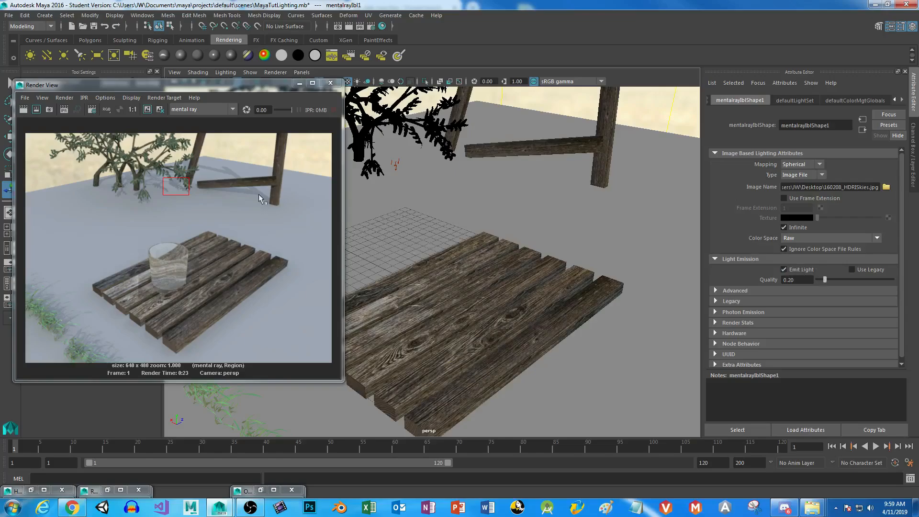
left_click(35, 109)
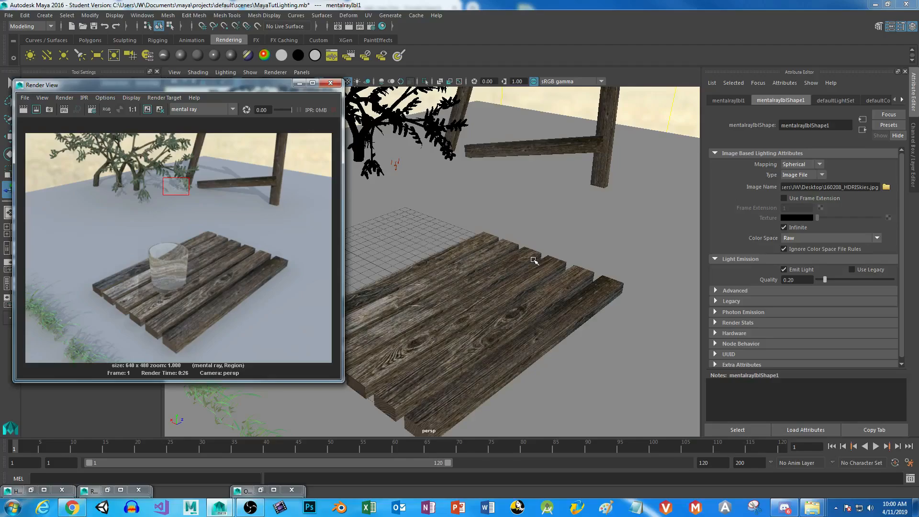
left_click(784, 270)
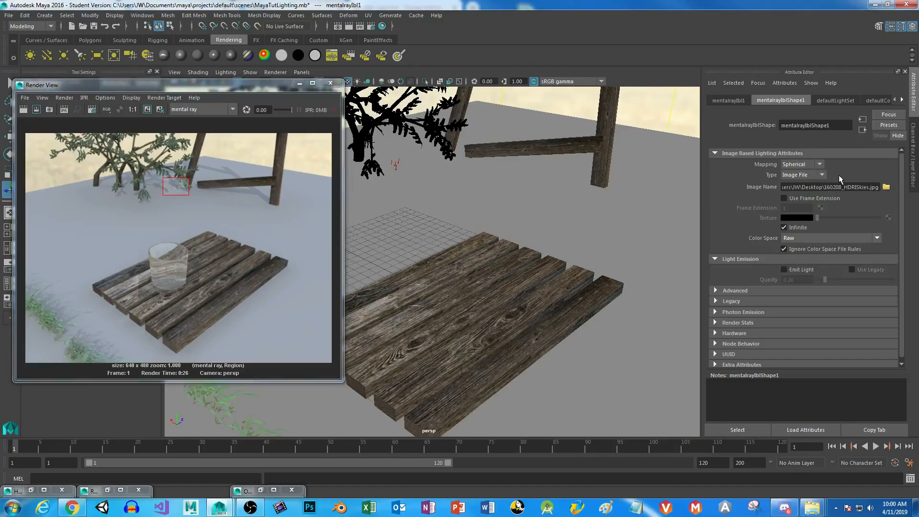
Examine the image-based lighting node's image type options and render stats, and its related color management and default light set nodes
left_click(821, 175)
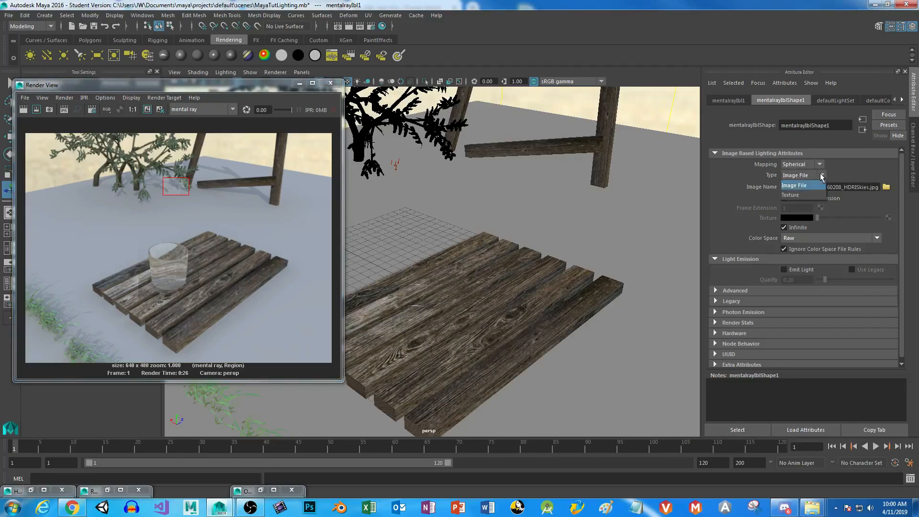
left_click(856, 165)
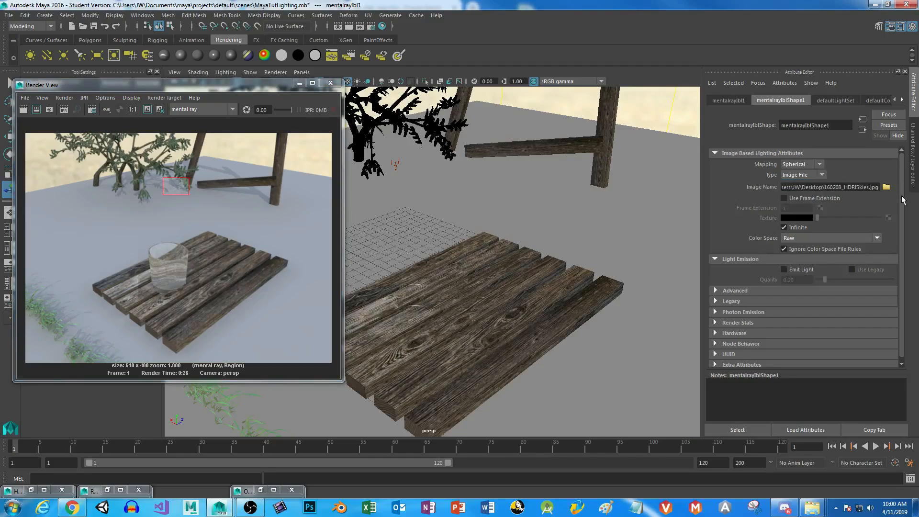
left_click(716, 323)
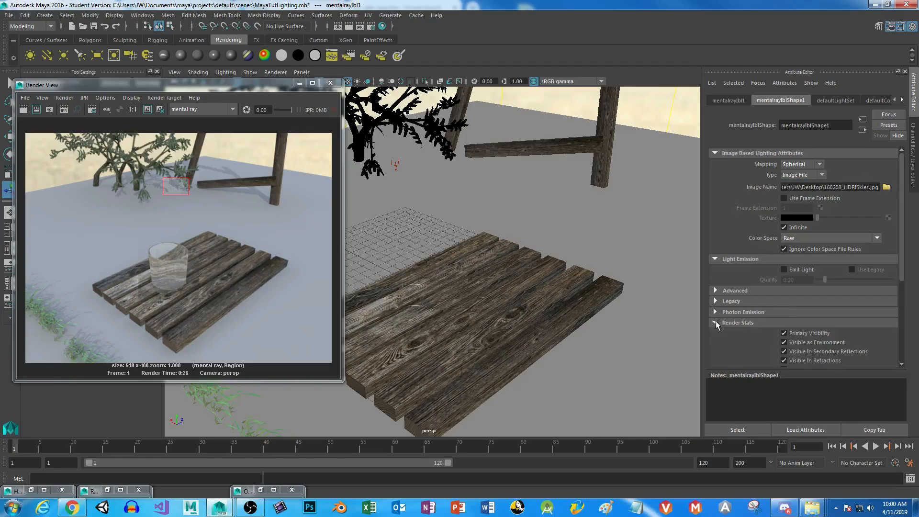
left_click(716, 322)
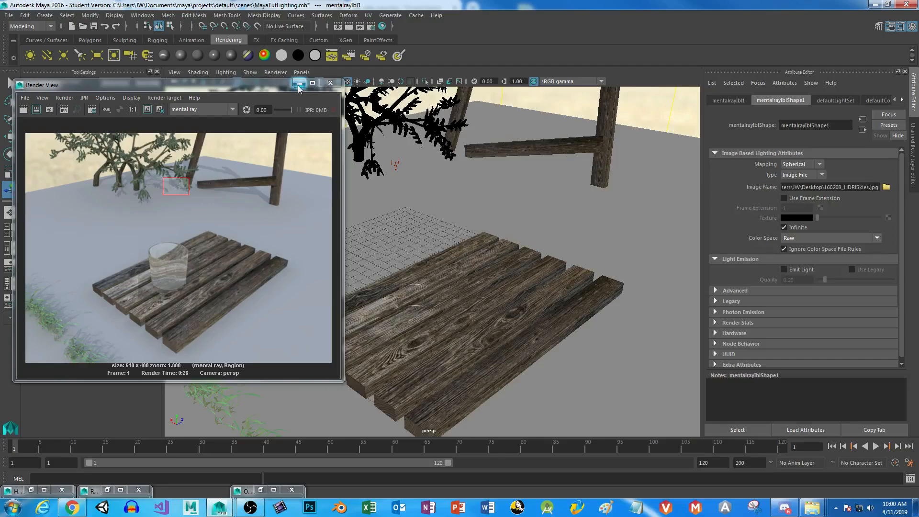
left_click(902, 99)
left_click(841, 100)
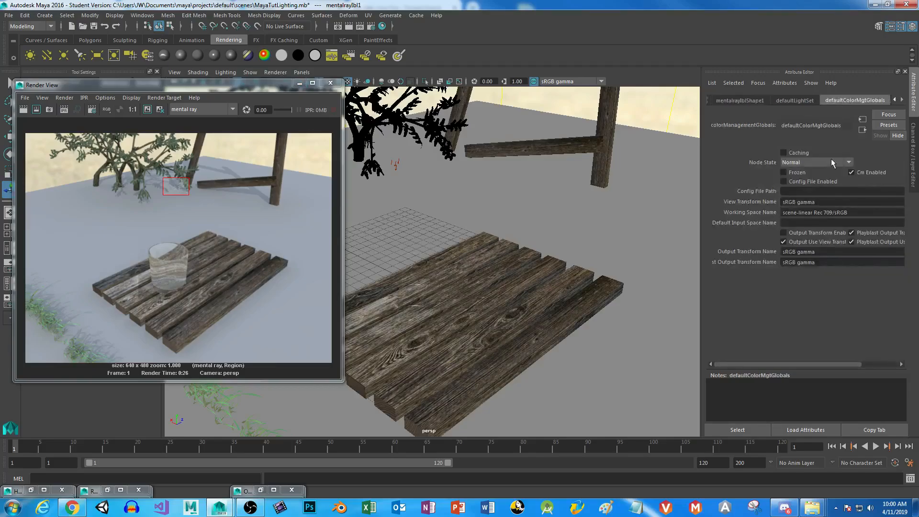
left_click(788, 102)
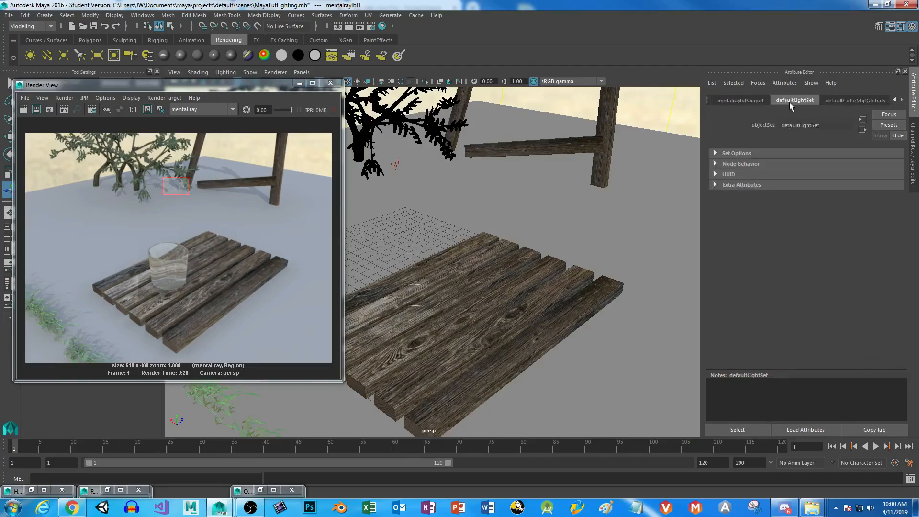
left_click(715, 152)
left_click(715, 154)
left_click(743, 101)
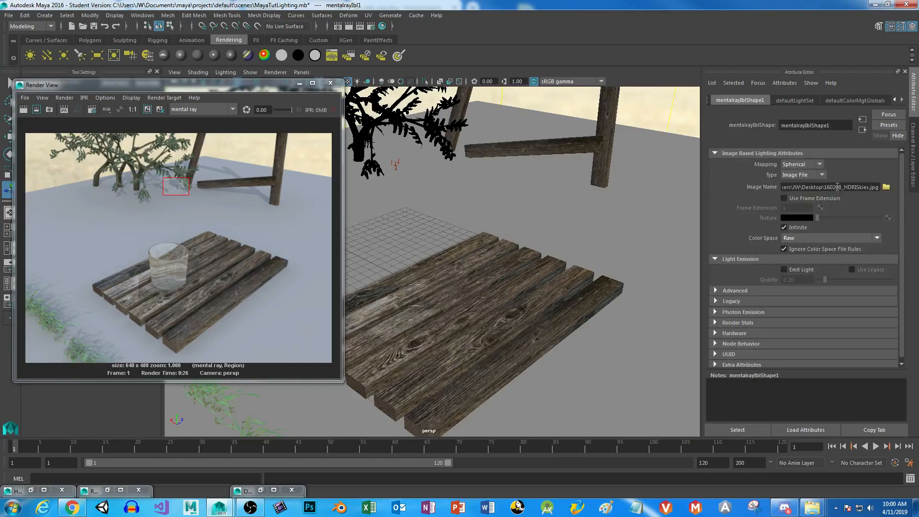
Look through the image-based lighting node's render stats, photon emission, legacy and advanced light emission attributes
scroll(749, 306, "down", 1)
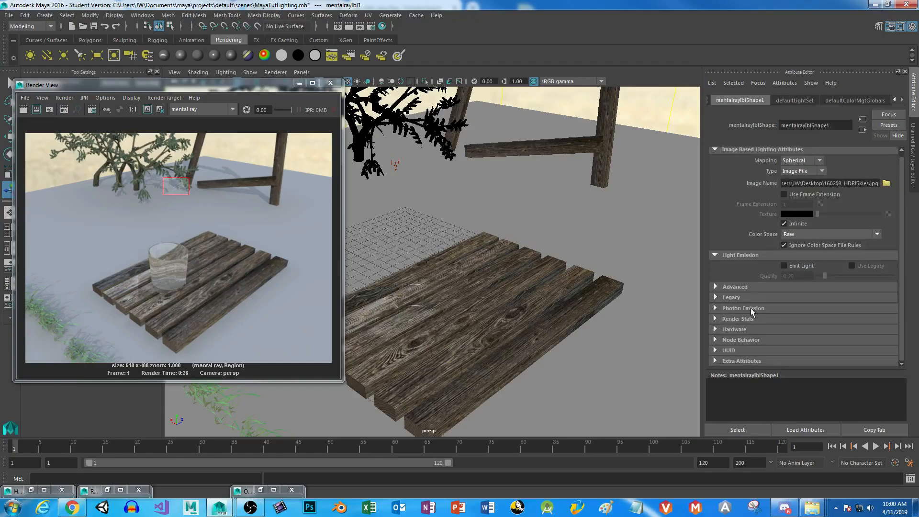
left_click(716, 318)
left_click(714, 317)
left_click(714, 308)
left_click(714, 308)
left_click(715, 297)
scroll(755, 322, "down", 3)
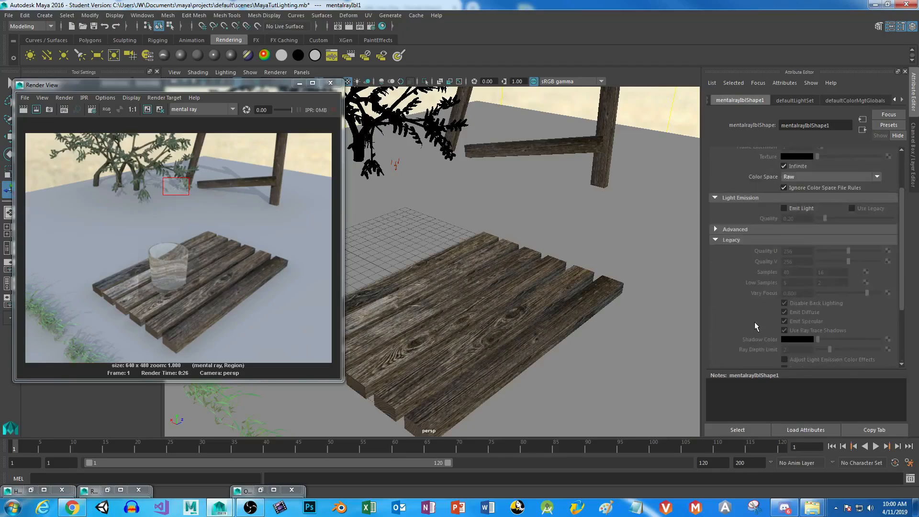
scroll(754, 322, "down", 2)
scroll(754, 321, "down", 2)
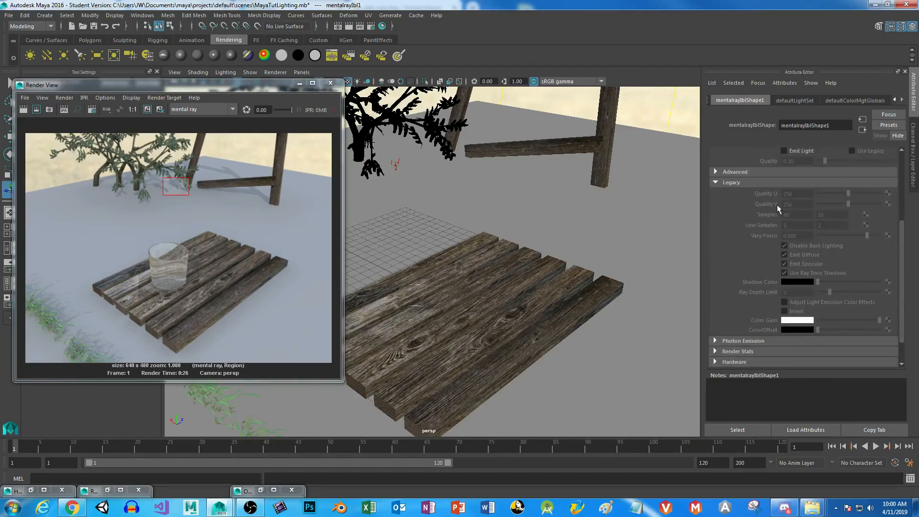
left_click(715, 172)
left_click(716, 172)
left_click(715, 172)
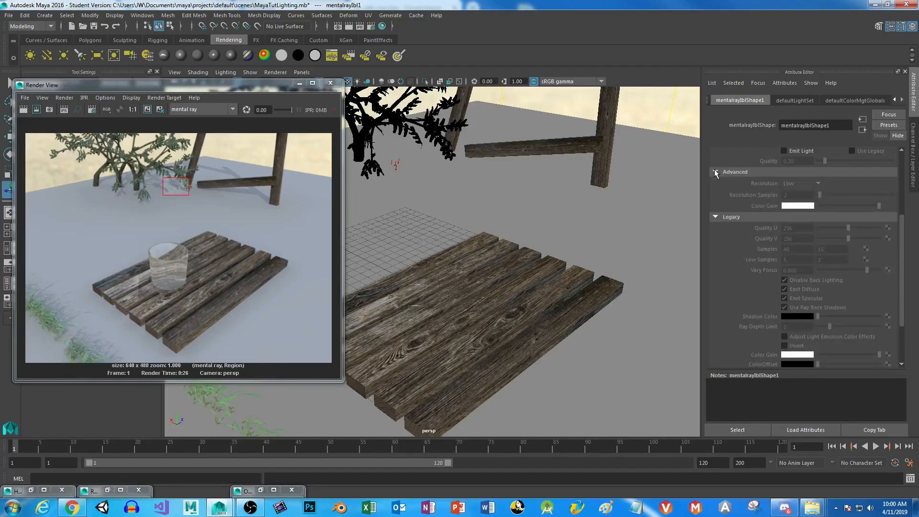
Turn on Emit Light without legacy mode for the image-based lighting node and darken its advanced Color Gain to light grey
left_click(784, 150)
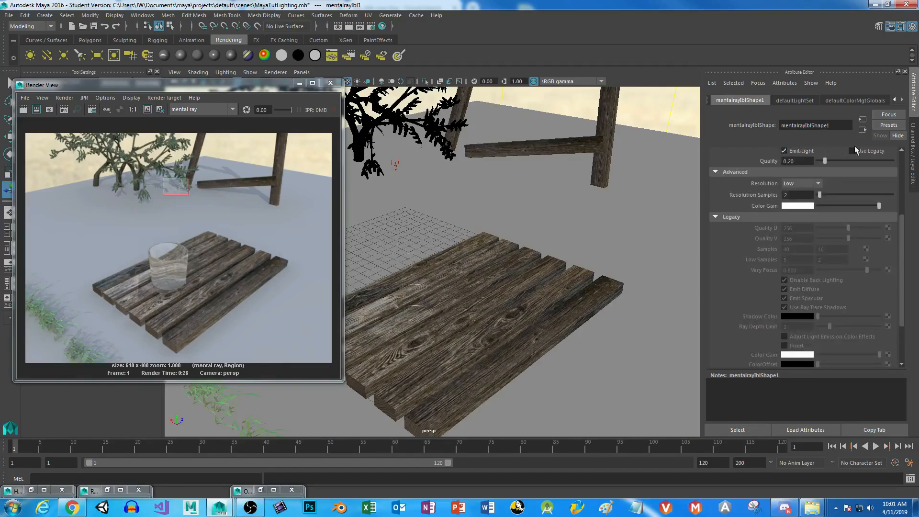
left_click(852, 150)
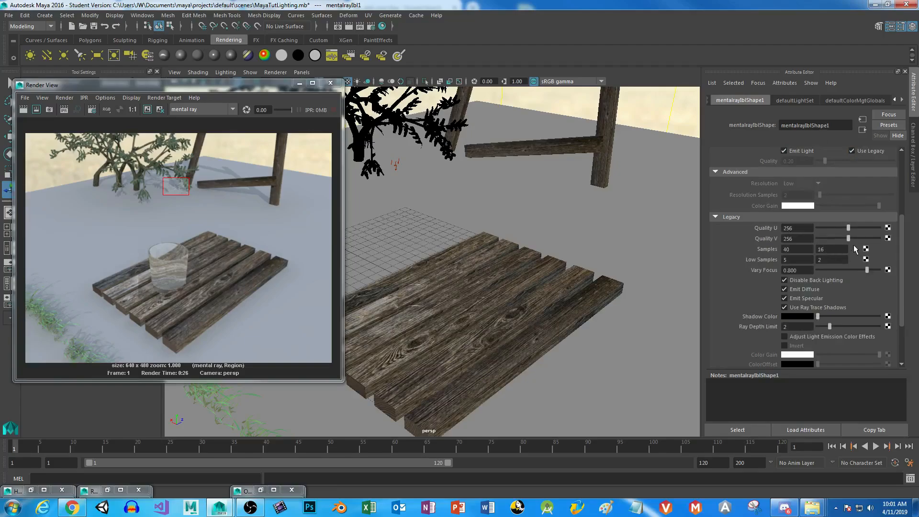
left_click(851, 151)
left_click_drag(880, 206, 851, 207)
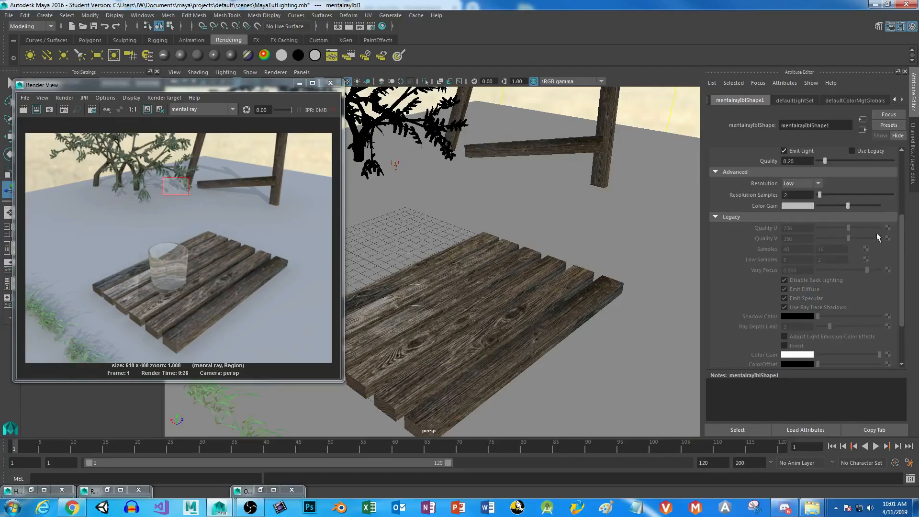
Set the light emission's resolution samples to 5 and resolution to High, and re-render the marked region
left_click_drag(819, 195, 827, 197)
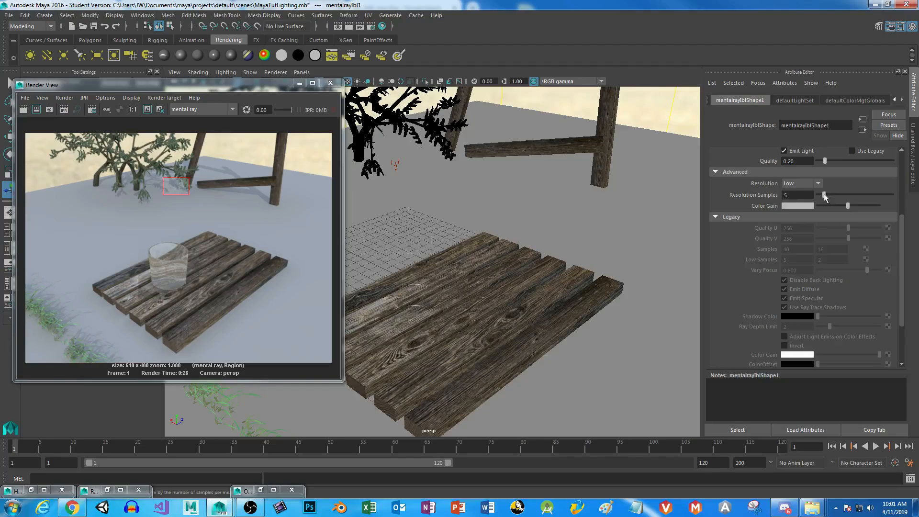
left_click(813, 182)
left_click(790, 212)
left_click(36, 110)
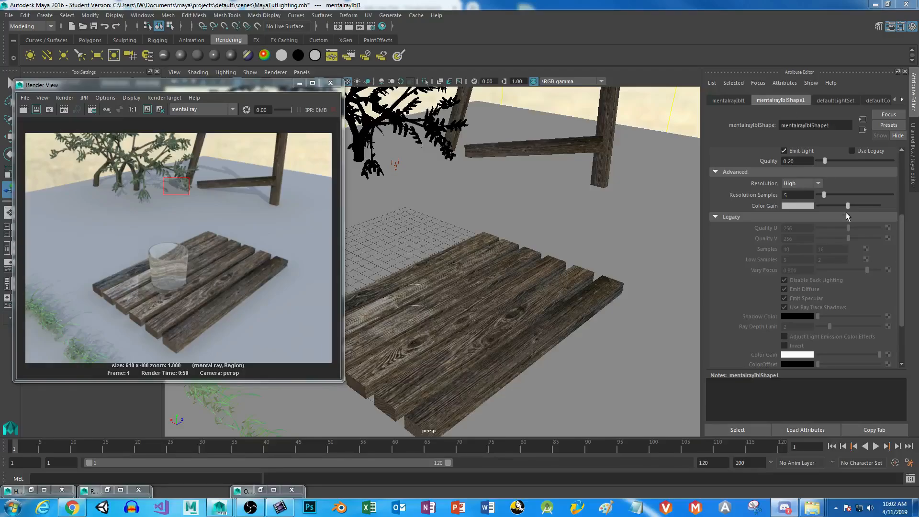
Set the render image size to the Full 1280/Screen preset and render the full frame
scroll(751, 181, "up", 2)
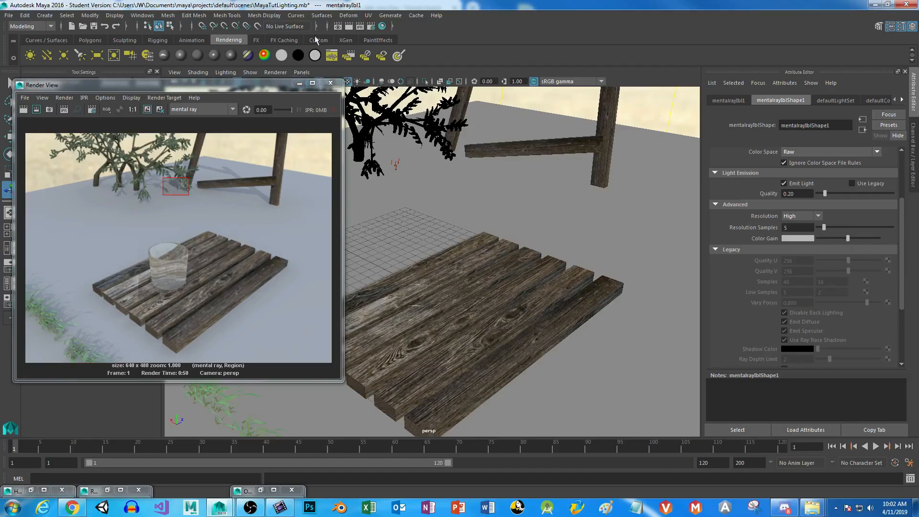
left_click(371, 26)
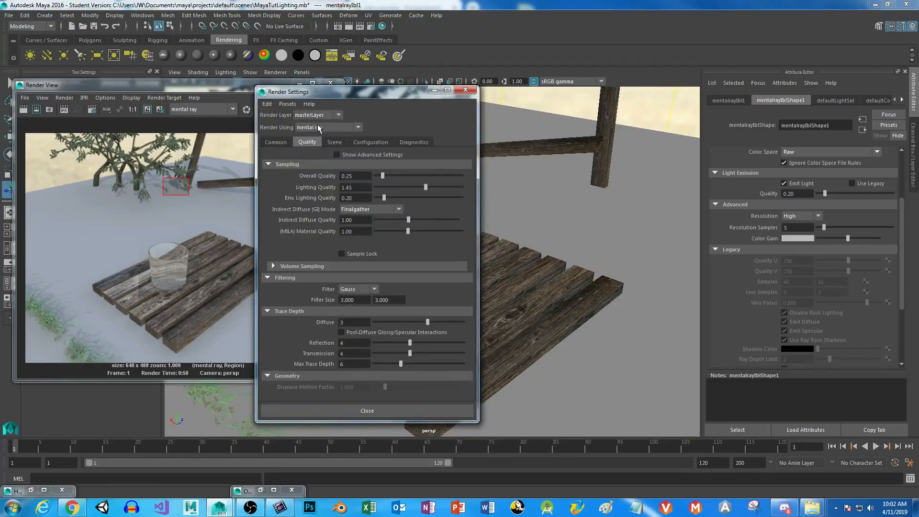
left_click(276, 142)
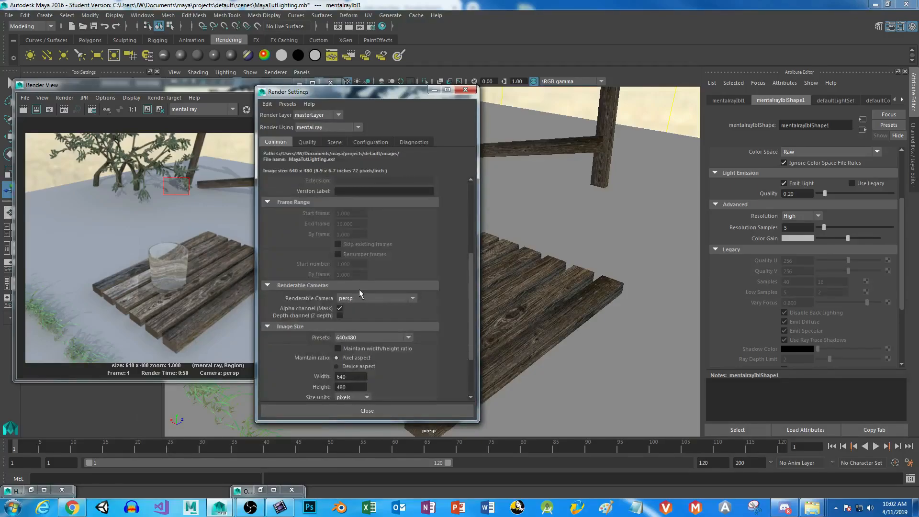
left_click(373, 338)
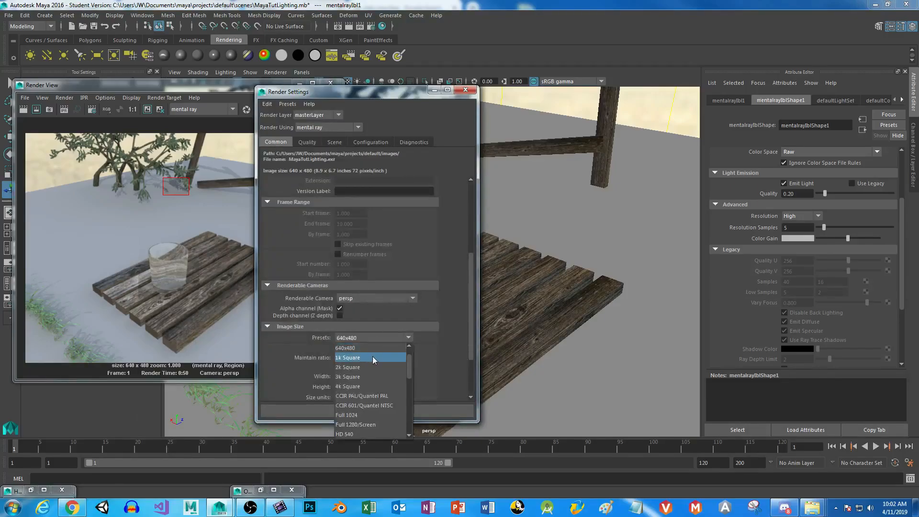
left_click(367, 425)
left_click_drag(470, 276, 469, 205)
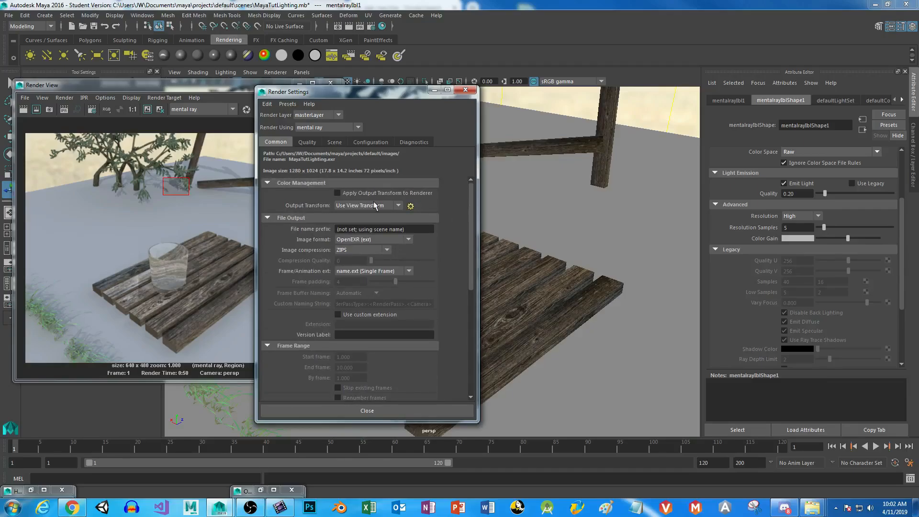
left_click(433, 91)
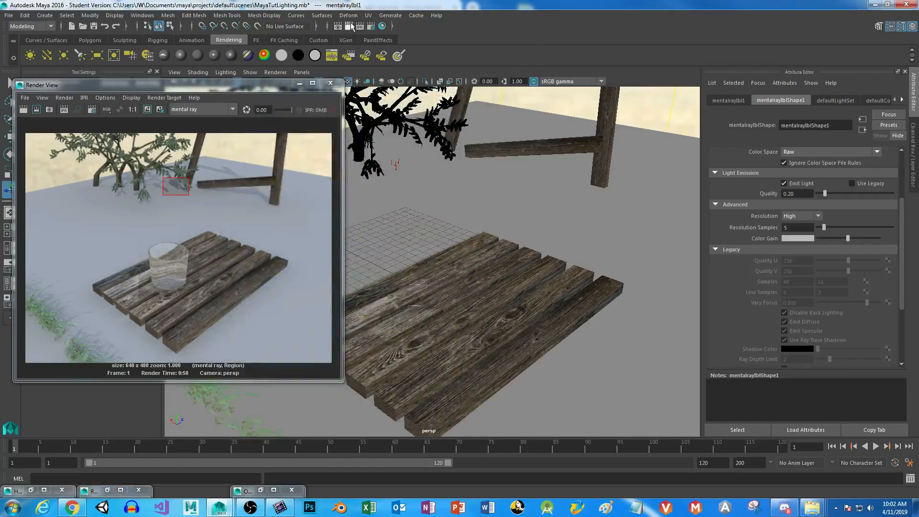
left_click(352, 26)
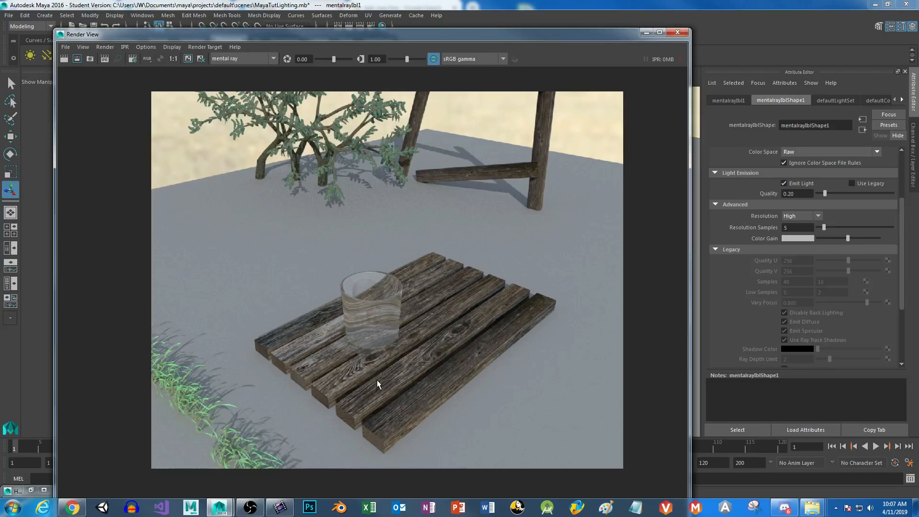
left_click(645, 33)
Move the rearmost plank away from the row and rotate it slightly out of line
left_click(368, 295)
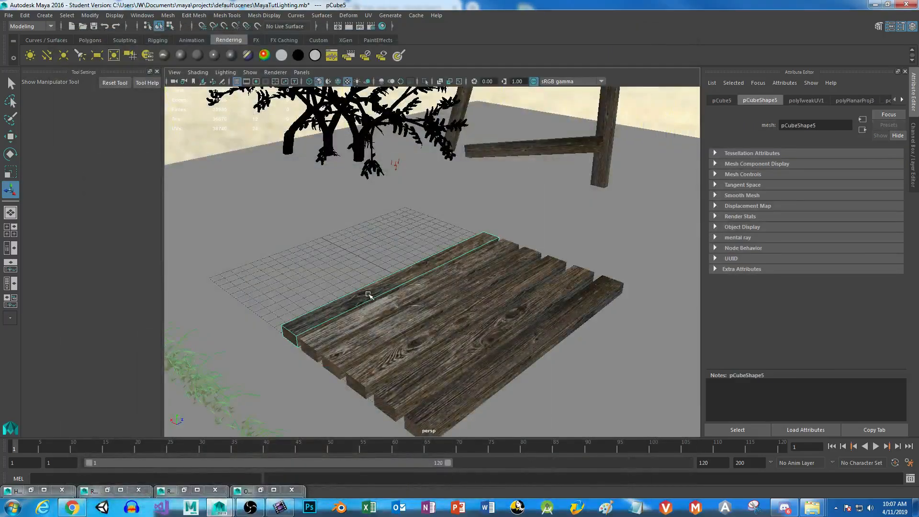
key("w")
left_click_drag(385, 270, 369, 261)
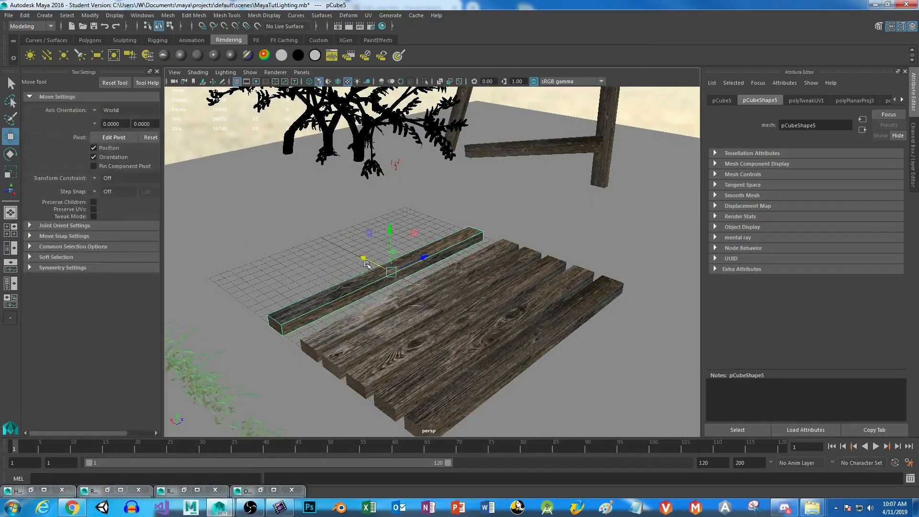
key("e")
left_click_drag(382, 293, 420, 306)
Rotate the frontmost plank well out of line and set it apart from the other planks
left_click(336, 334)
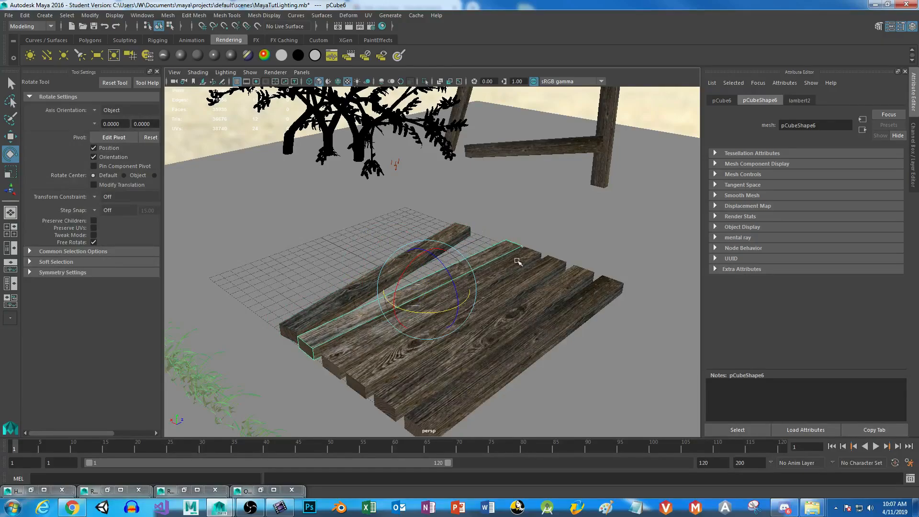
left_click(590, 316)
left_click_drag(536, 378, 560, 365)
key("w")
key("ctrl+z")
key("ctrl+z")
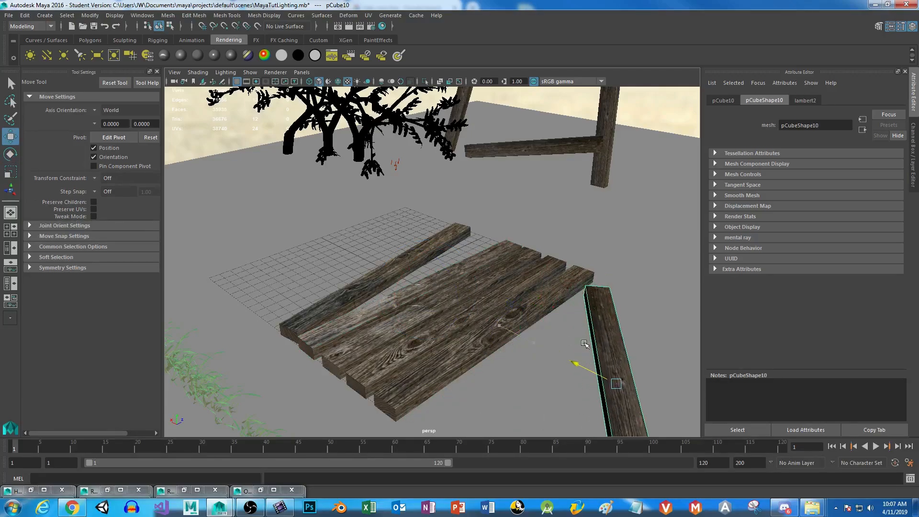
Rotate the second plank from the front and move it into the gap beside the frontmost plank
left_click(479, 341)
key("e")
left_click_drag(506, 352, 516, 353)
key("w")
left_click_drag(472, 314, 485, 316)
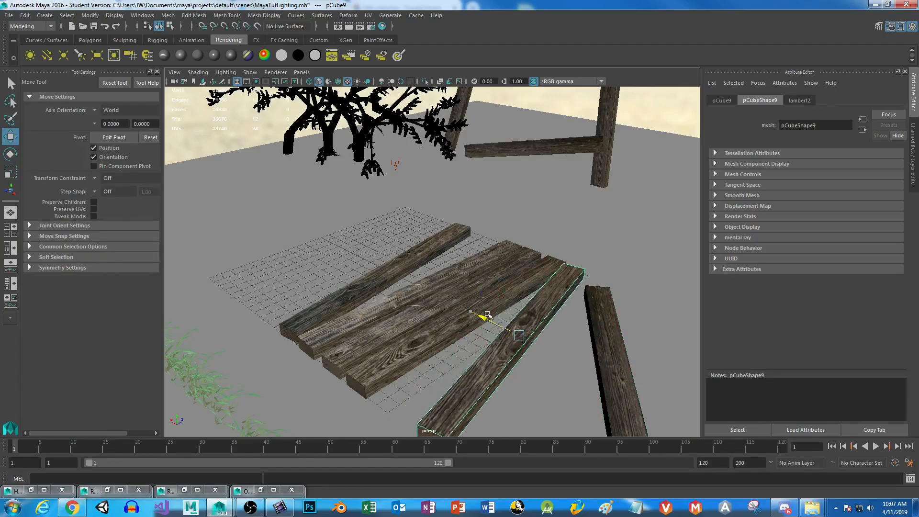
left_click_drag(548, 312, 445, 302)
Slide the third plank from the back lengthwise toward the grass and rotate the fourth plank slightly
left_click(476, 291)
left_click(453, 328)
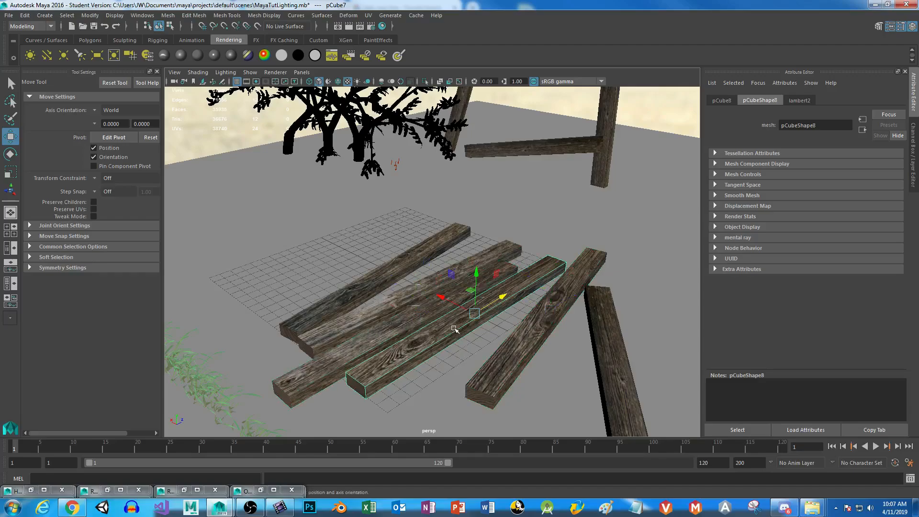
key("e")
left_click_drag(458, 338, 454, 303)
key("w")
Rotate the third plank from the back slightly, shift it toward the fourth plank, and save the scene
left_click(371, 344)
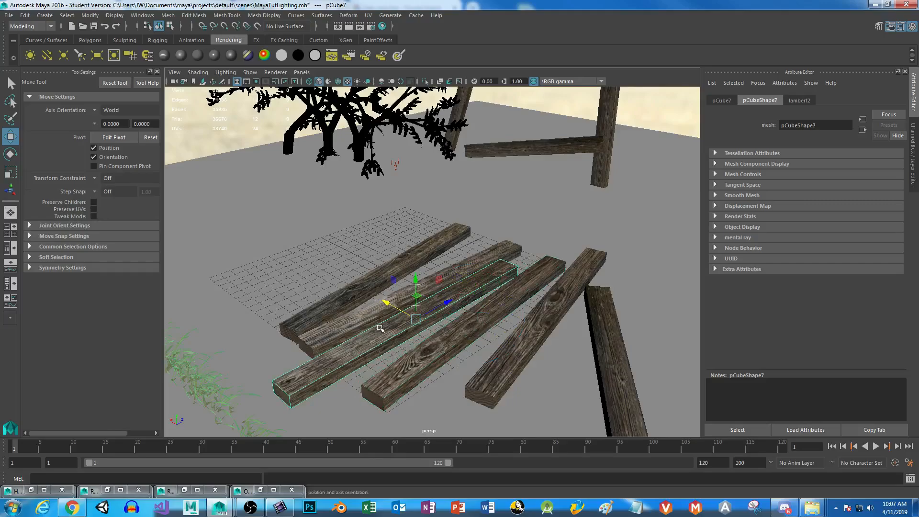
key("e")
left_click_drag(423, 337, 421, 345)
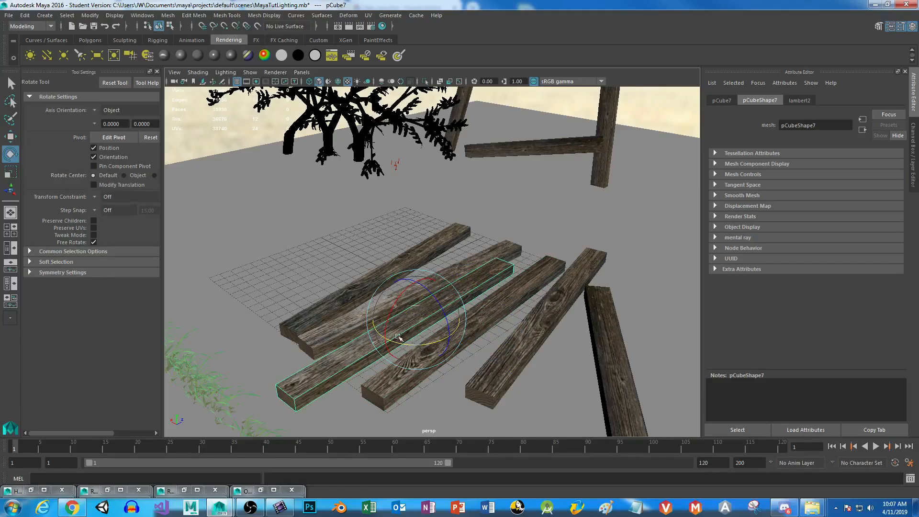
key("w")
left_click_drag(381, 301, 392, 304)
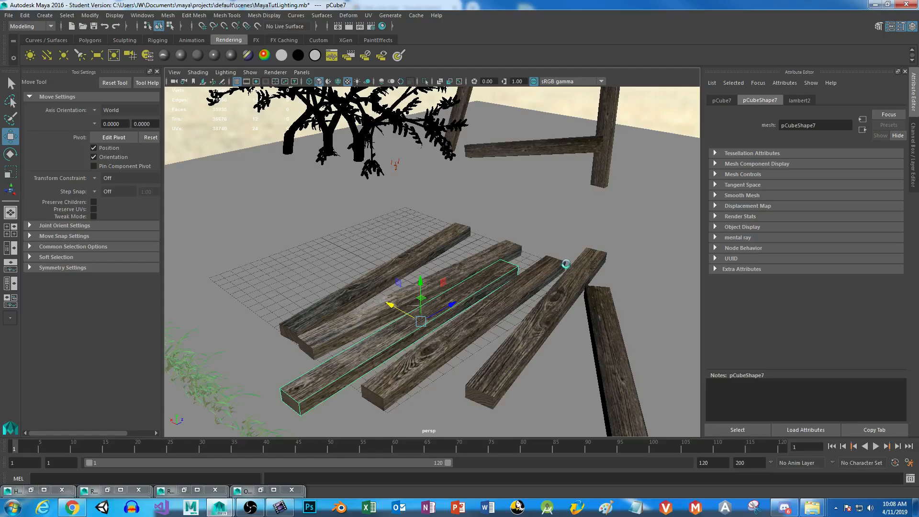
key("ctrl+s")
left_click(474, 260)
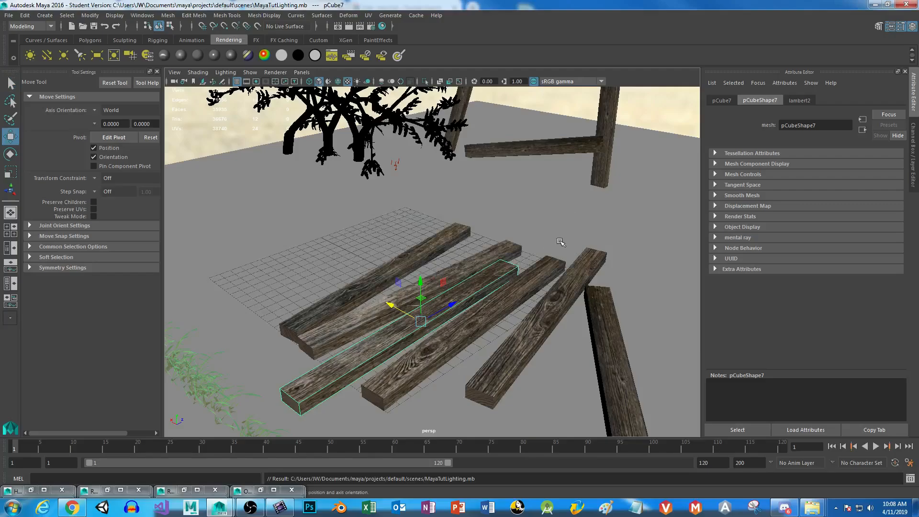